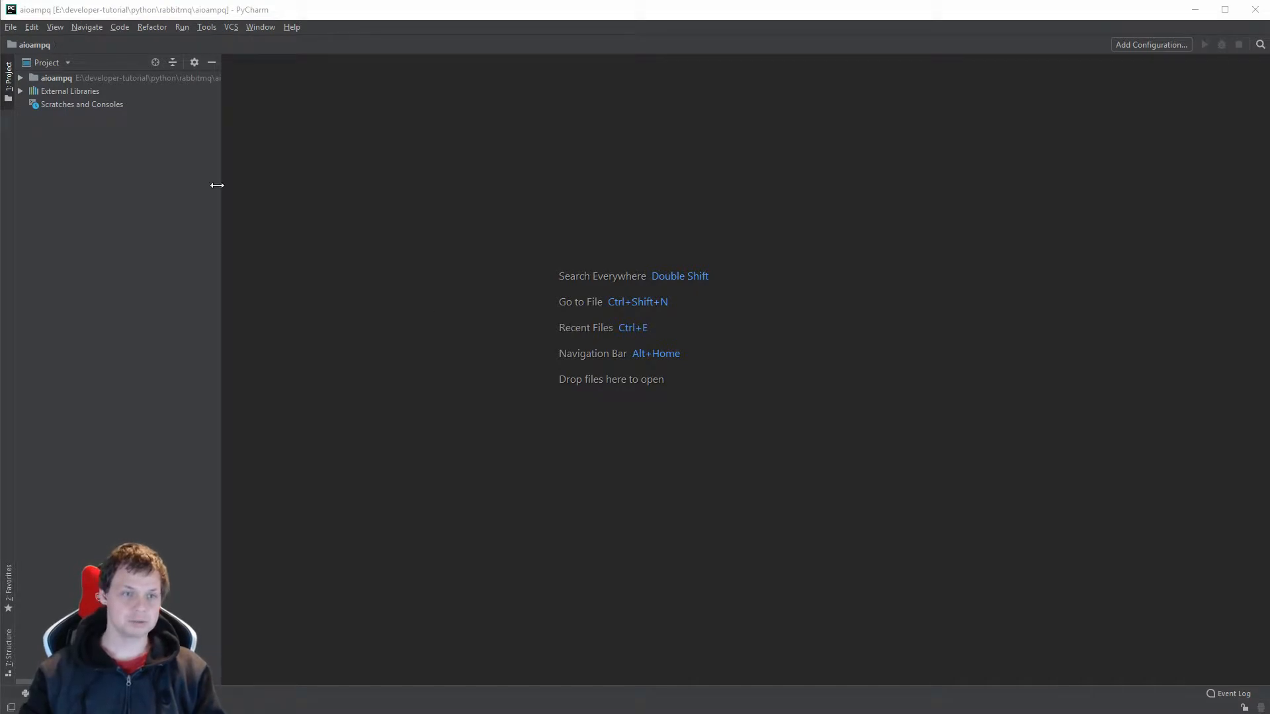
Create a new Python file named publicher.py in the aioampq folder via New > Python File.
right_click(91, 78)
mouse_move(178, 86)
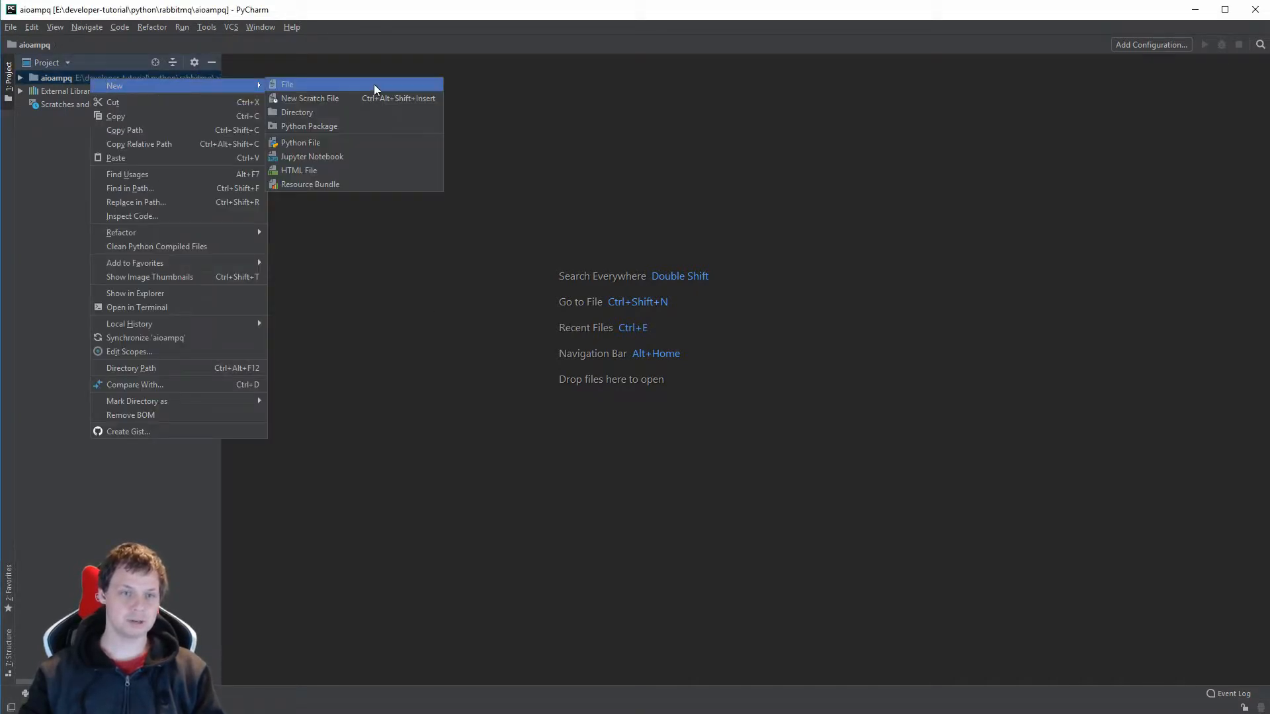
click(339, 143)
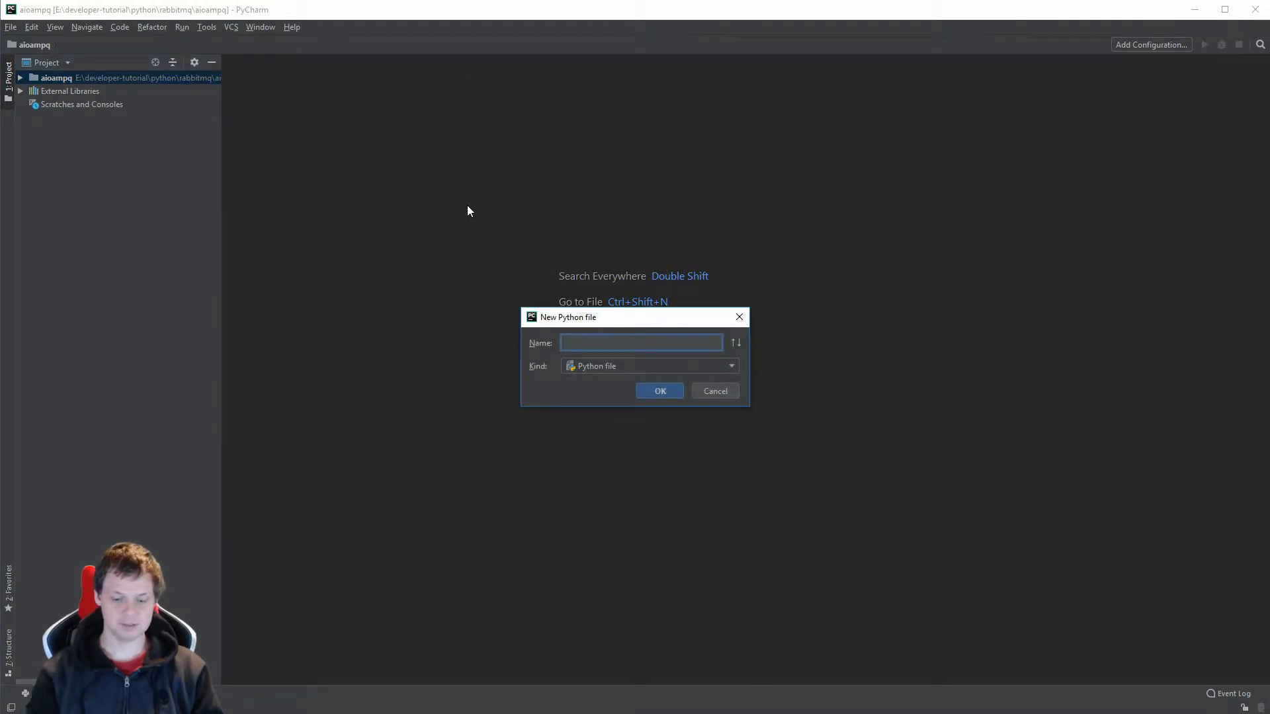
text(publicser)
key(ctrl+a)
text(p)
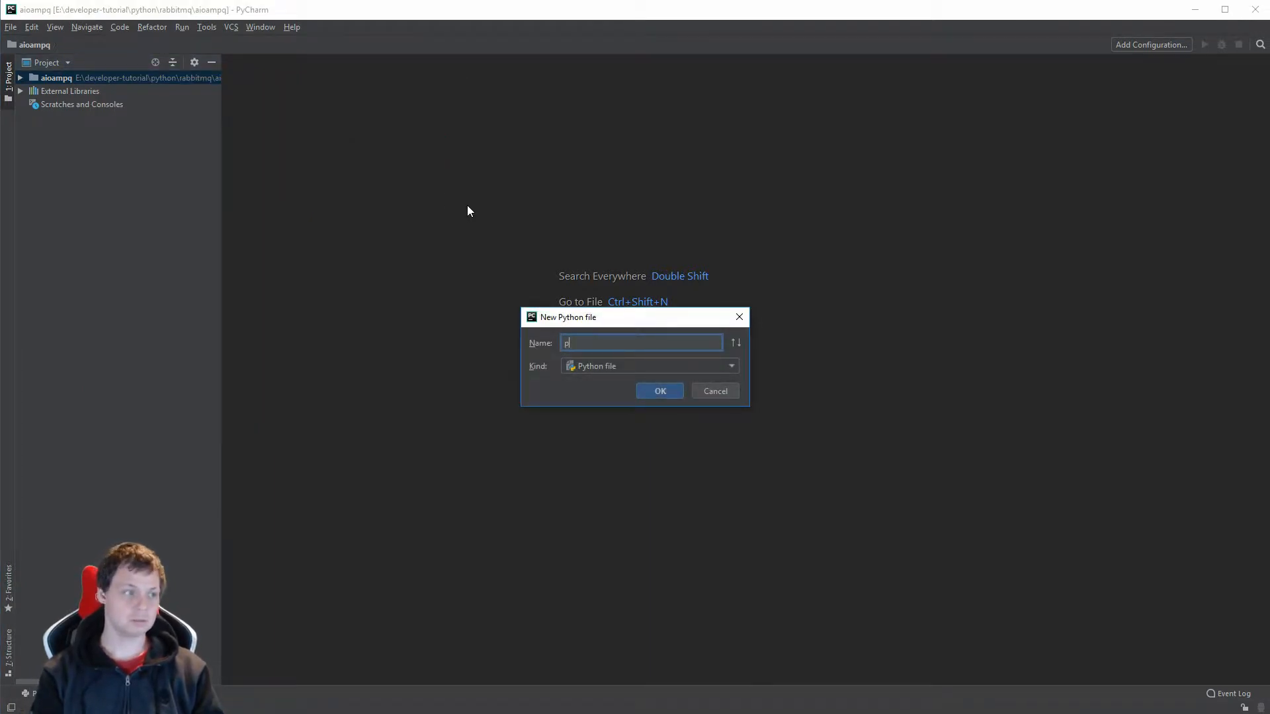
text(ublicher.py)
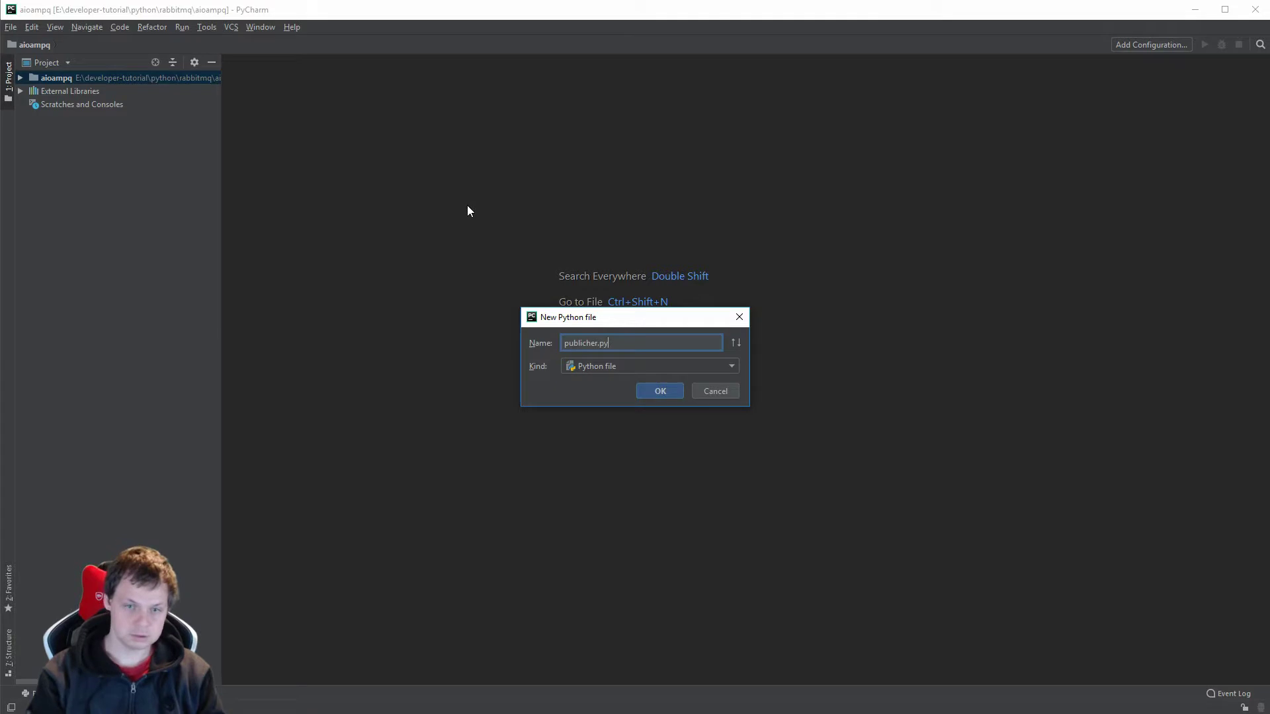
key(Return)
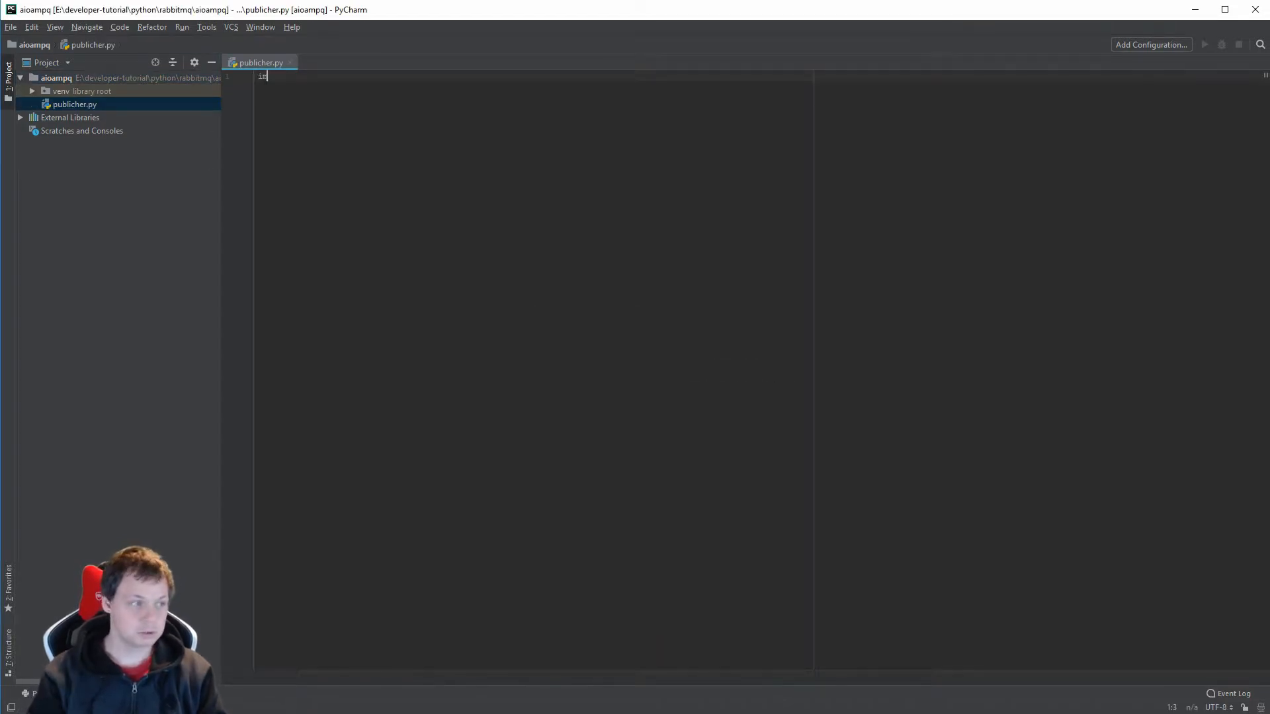
text(import asyncio)
Write import asyncio on line 1 and import aioampq on line 2, selecting the module name.
key(Return)
key(Return)
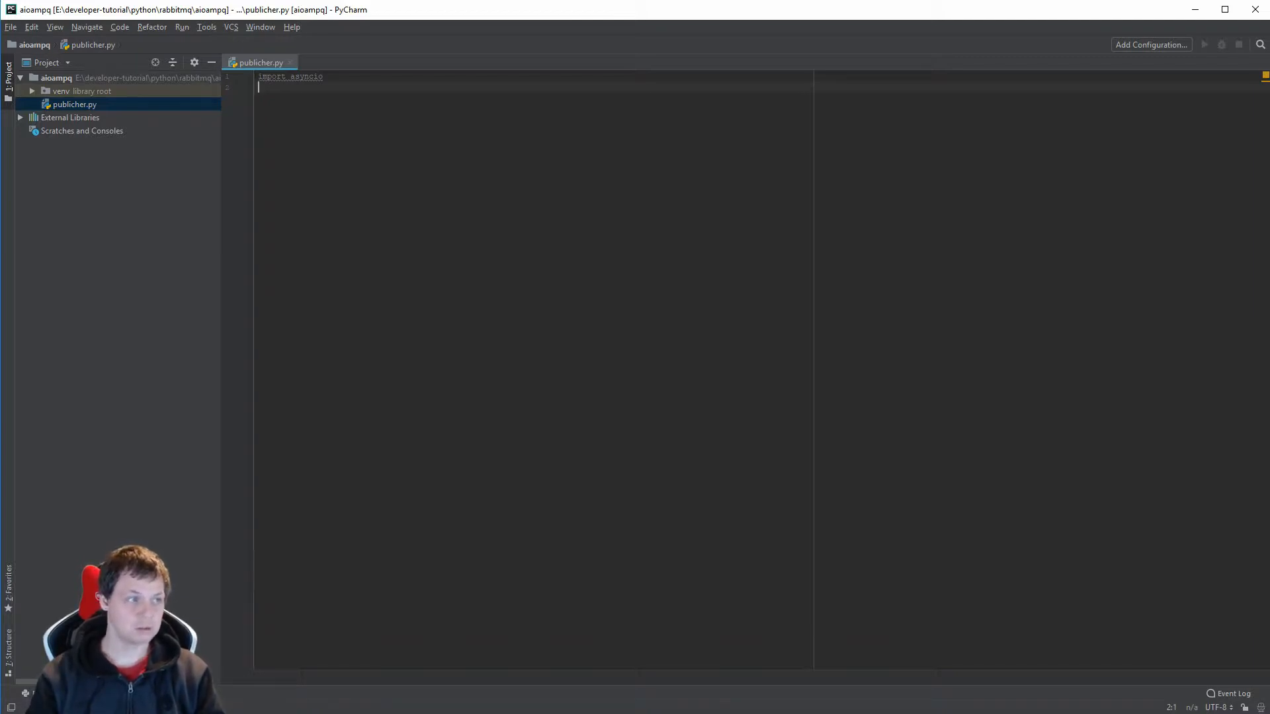
text(import )
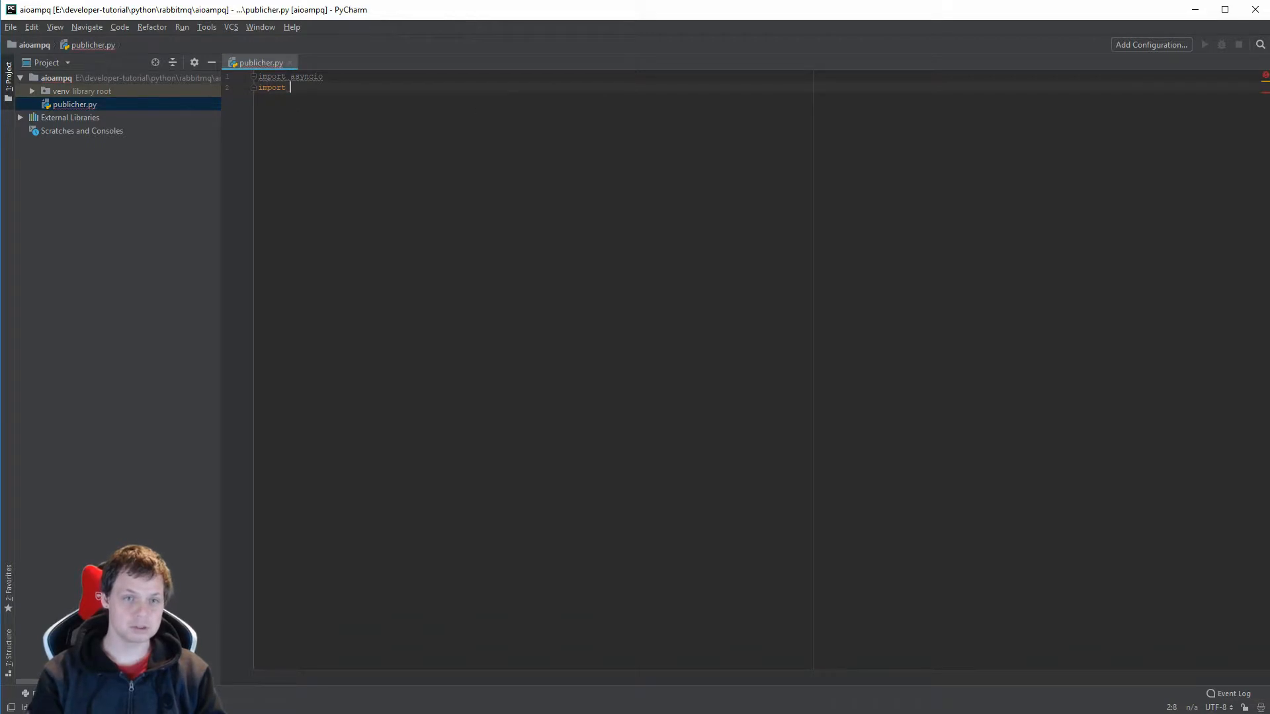
text(aio)
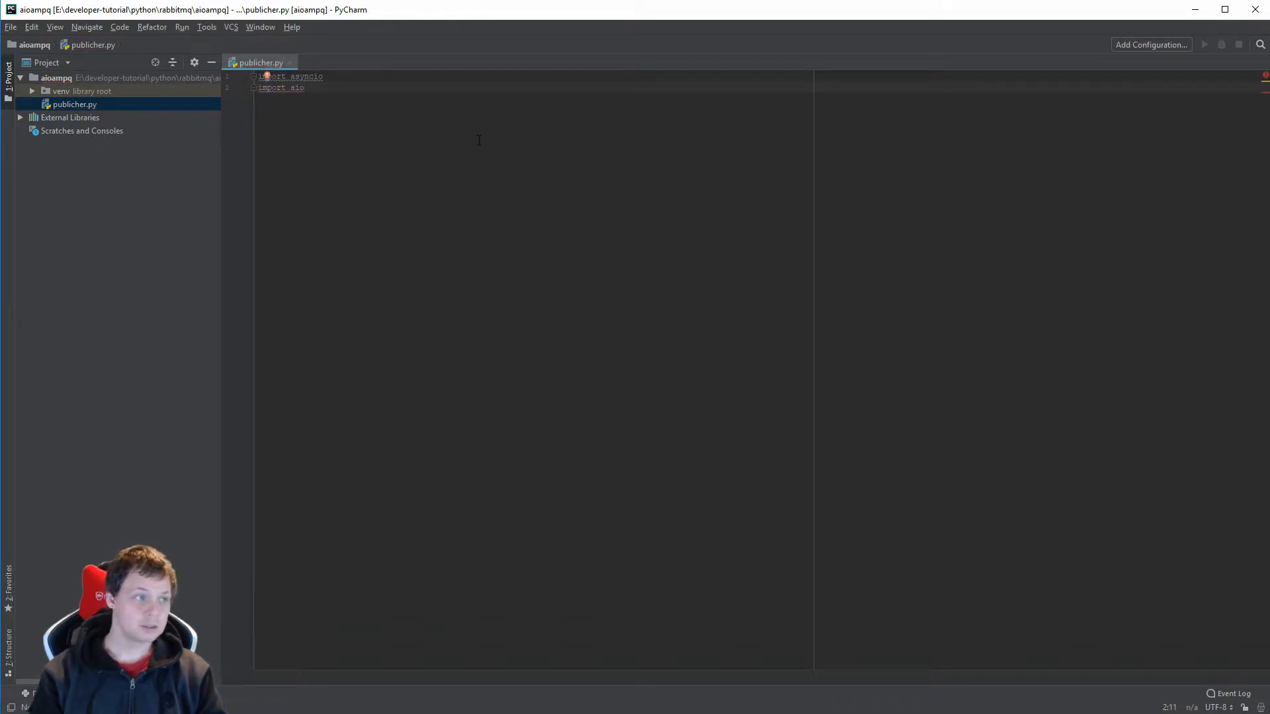
text(ampq)
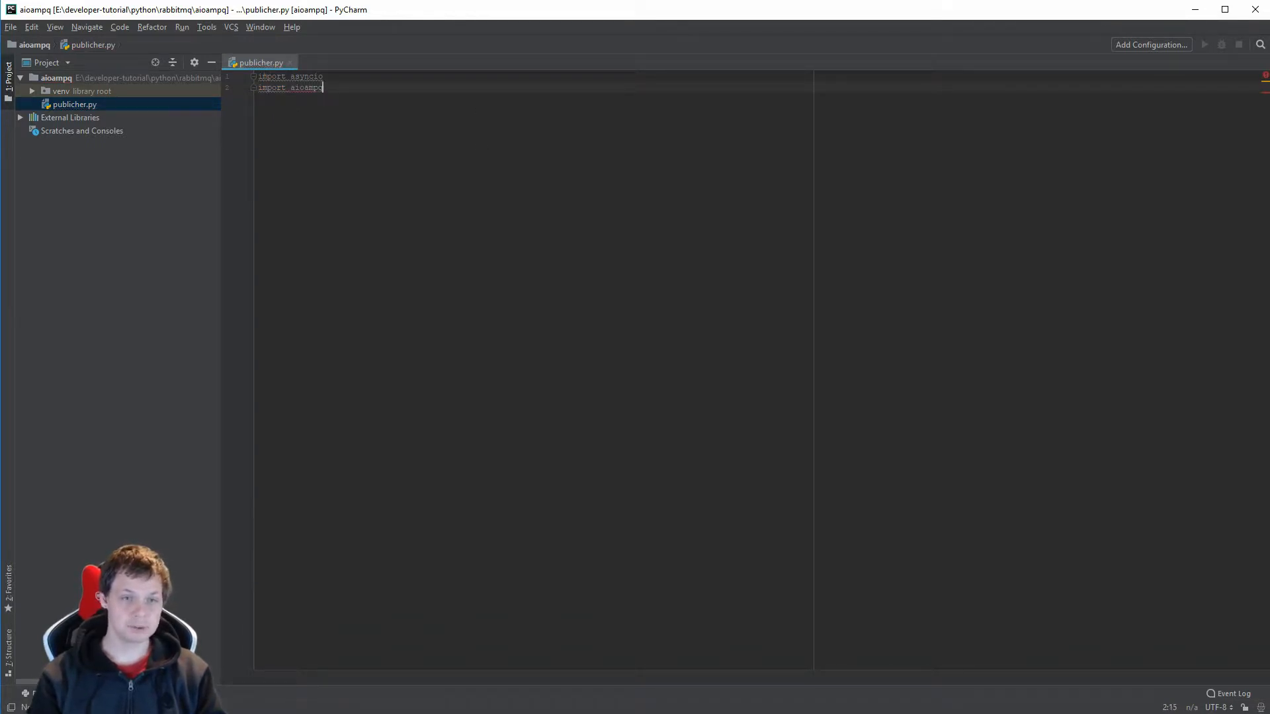
key(ctrl+shift+Left)
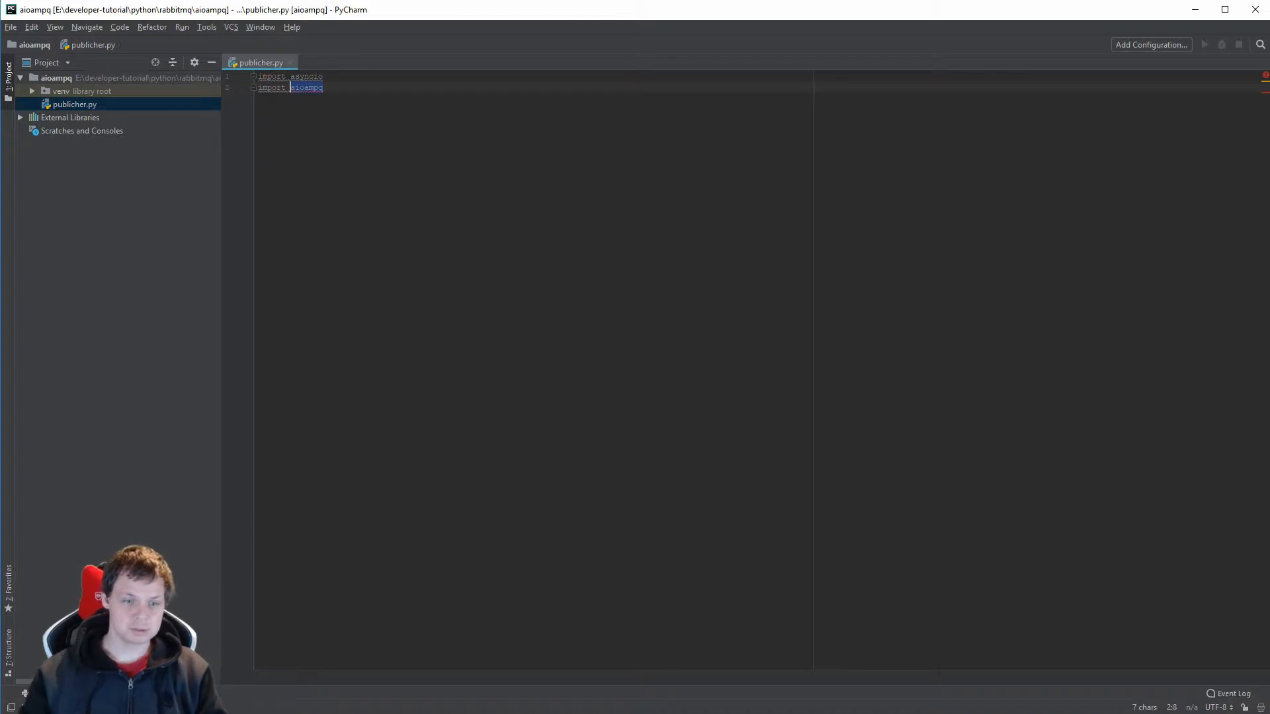
Run pip install aioampq in the terminal, which fails, and restore the module name on line 2.
key(alt+F12)
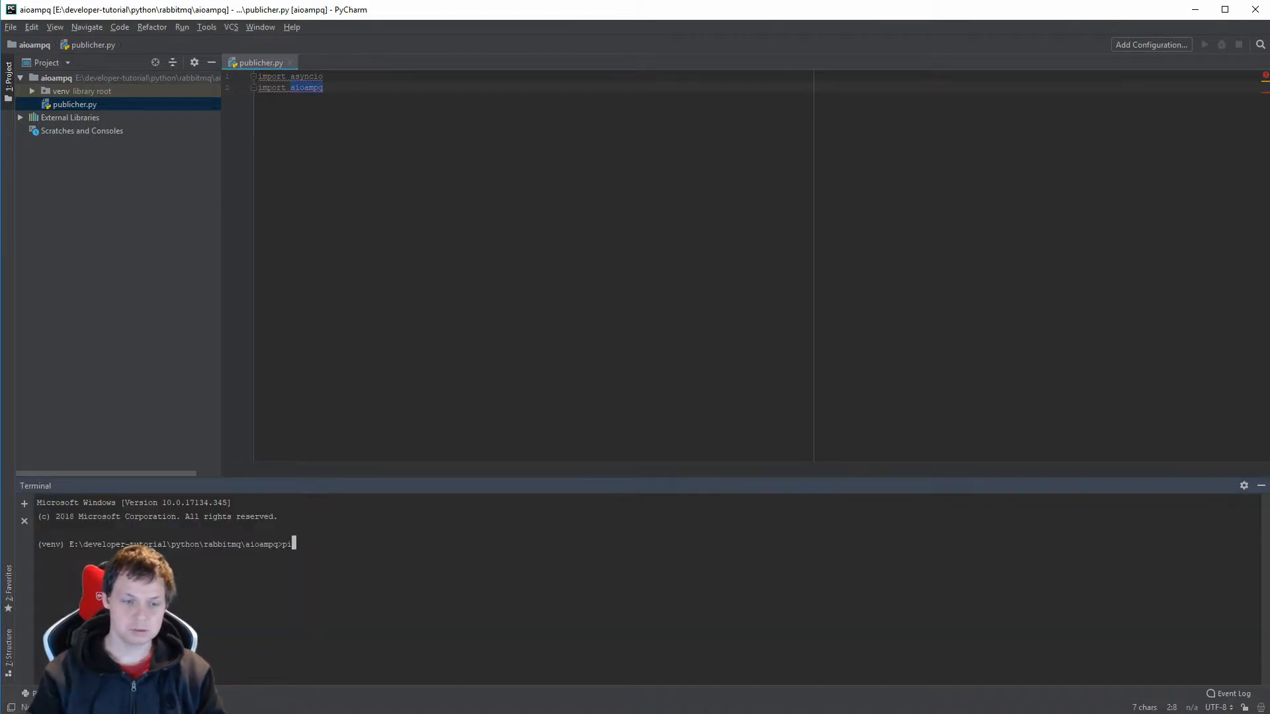
text(pip install aioampq)
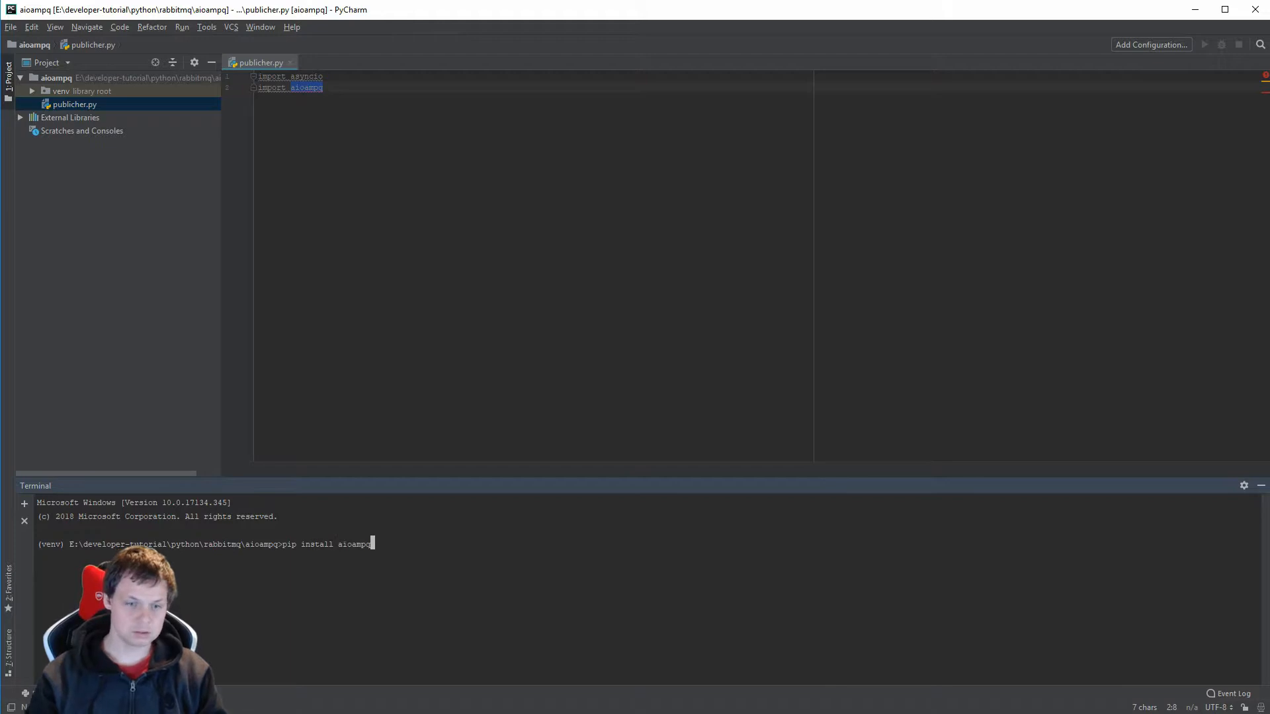
key(Return)
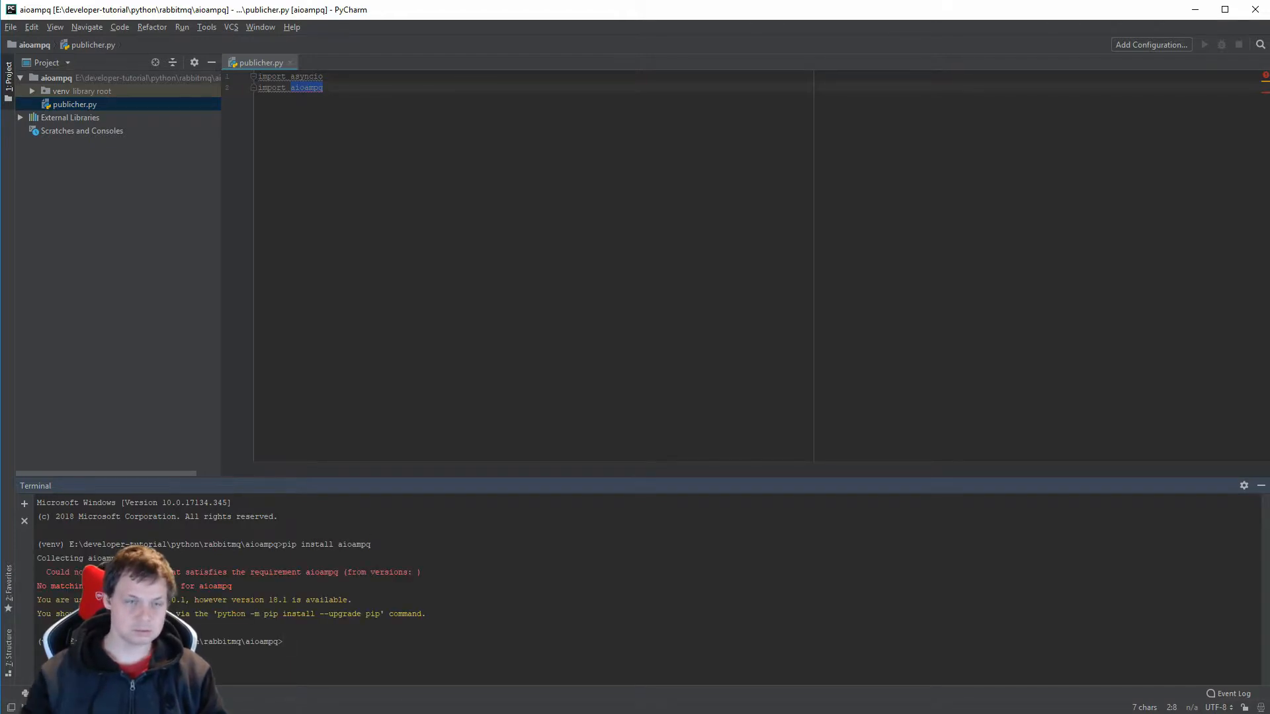
click(306, 87)
double_click(305, 87)
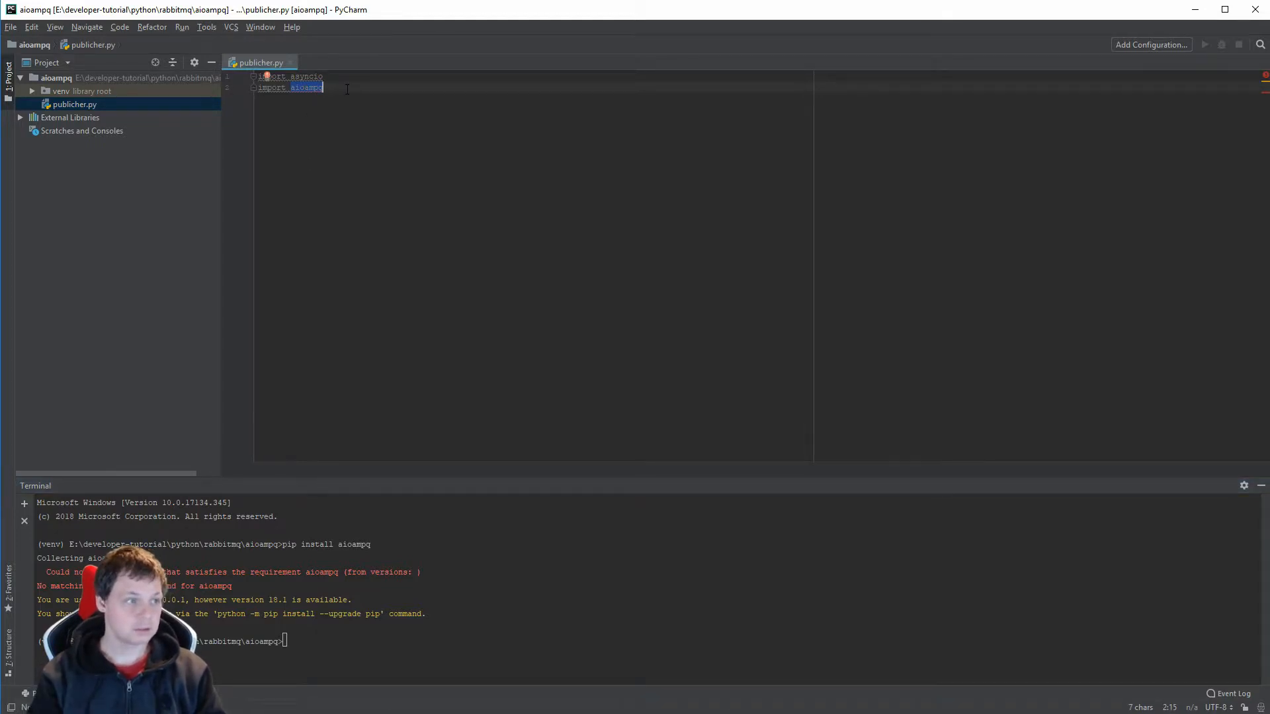
text(aioam)
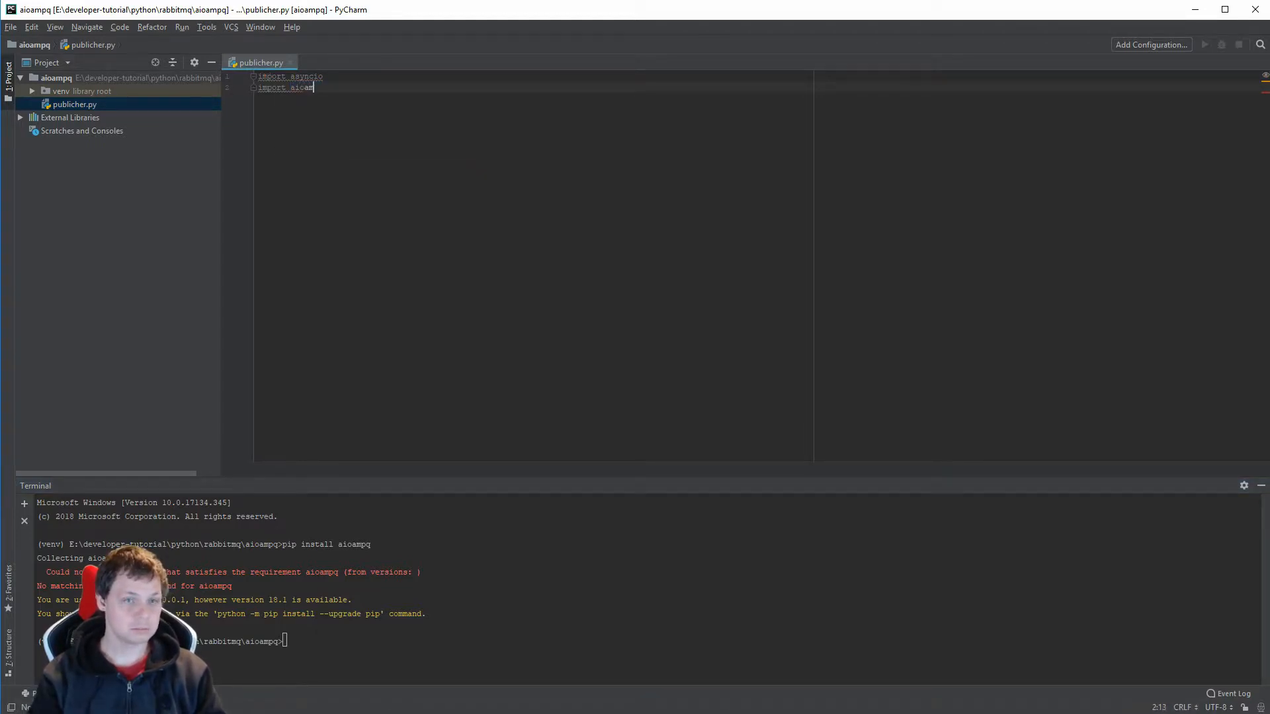
text(pq)
key(ctrl+shift+Left)
Retry the failed install, then successfully run pip install aioamqp.
click(378, 628)
text(p)
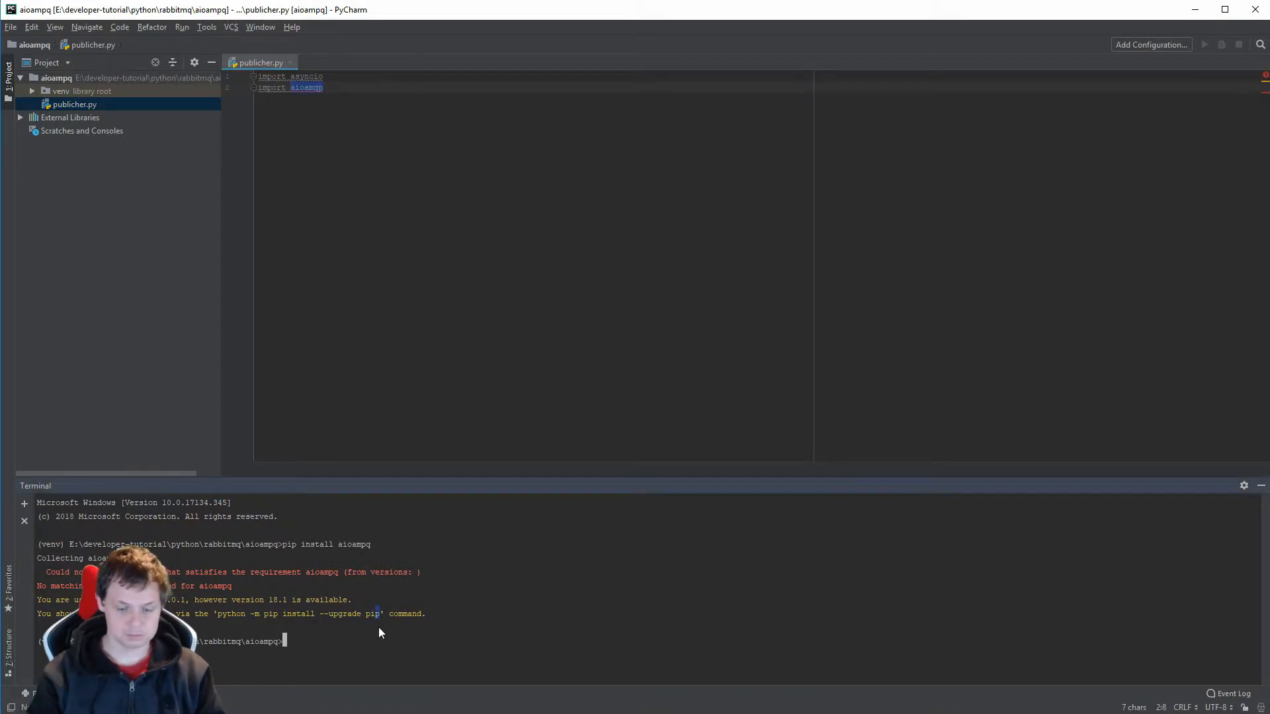
text(ip install p)
key(Return)
key(Up)
key(Return)
text(pip install )
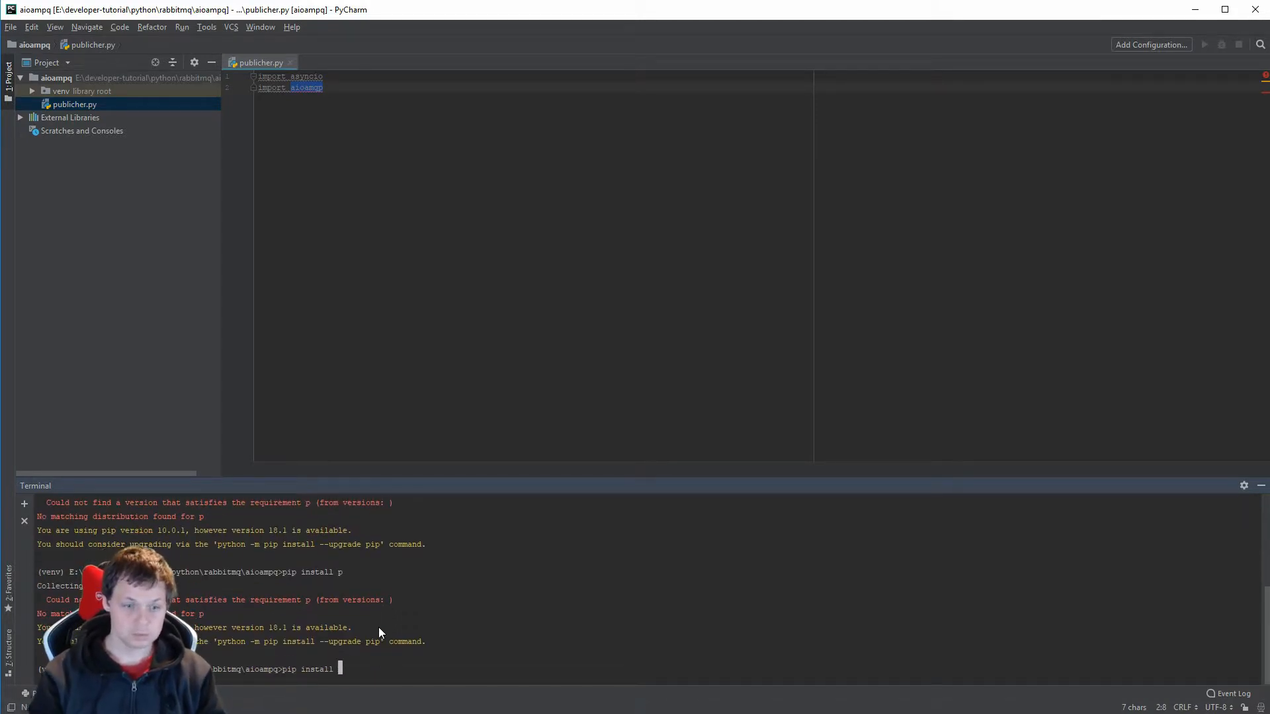
text(aio)
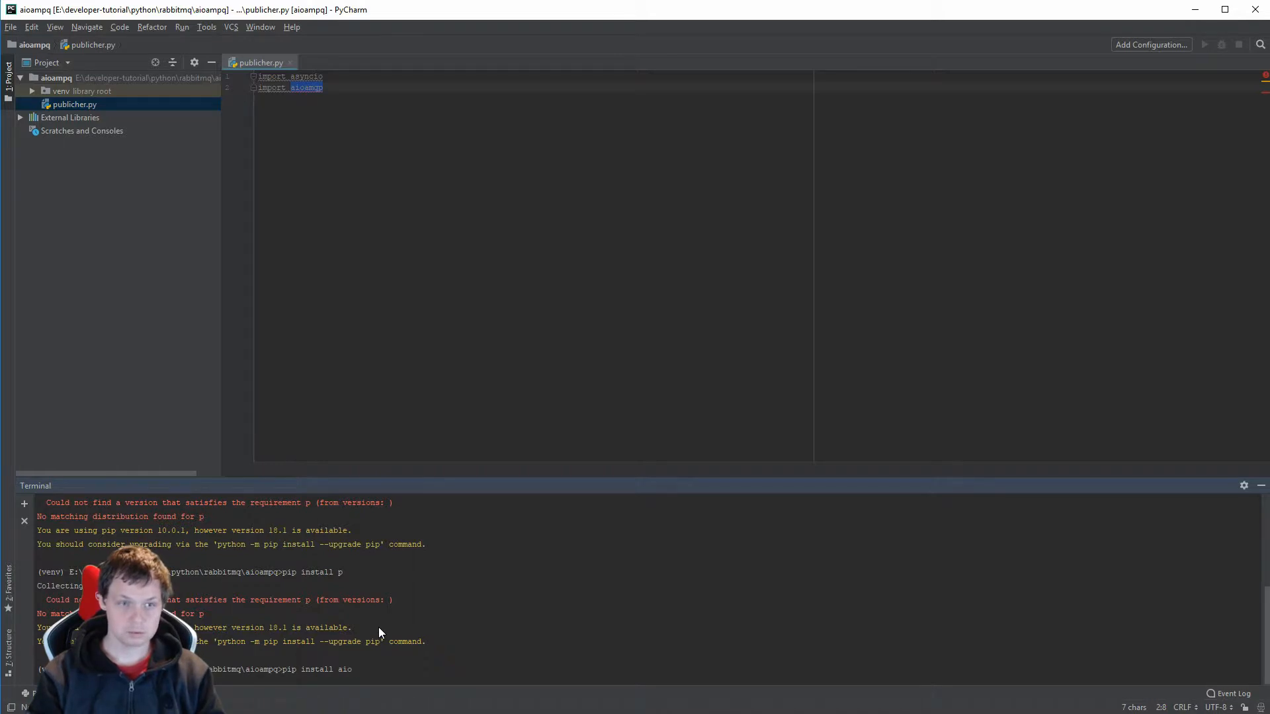
text(amqp)
key(Return)
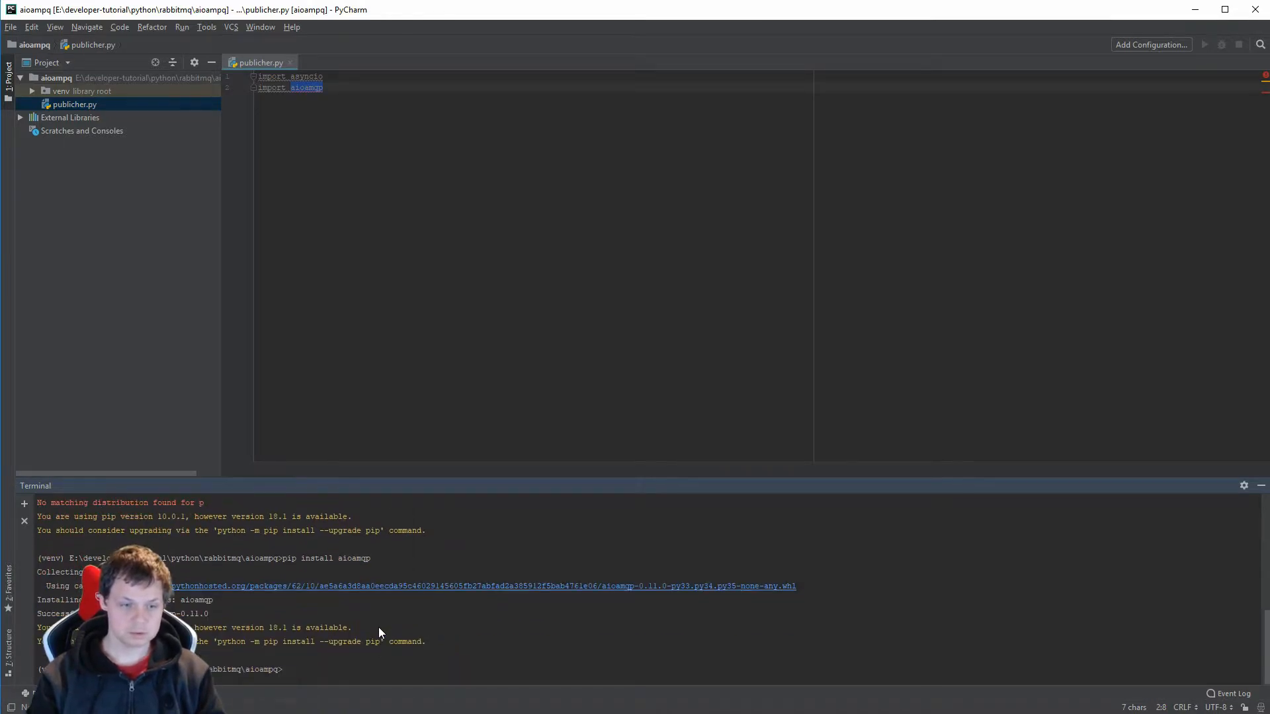
click(451, 409)
key(BackSpace)
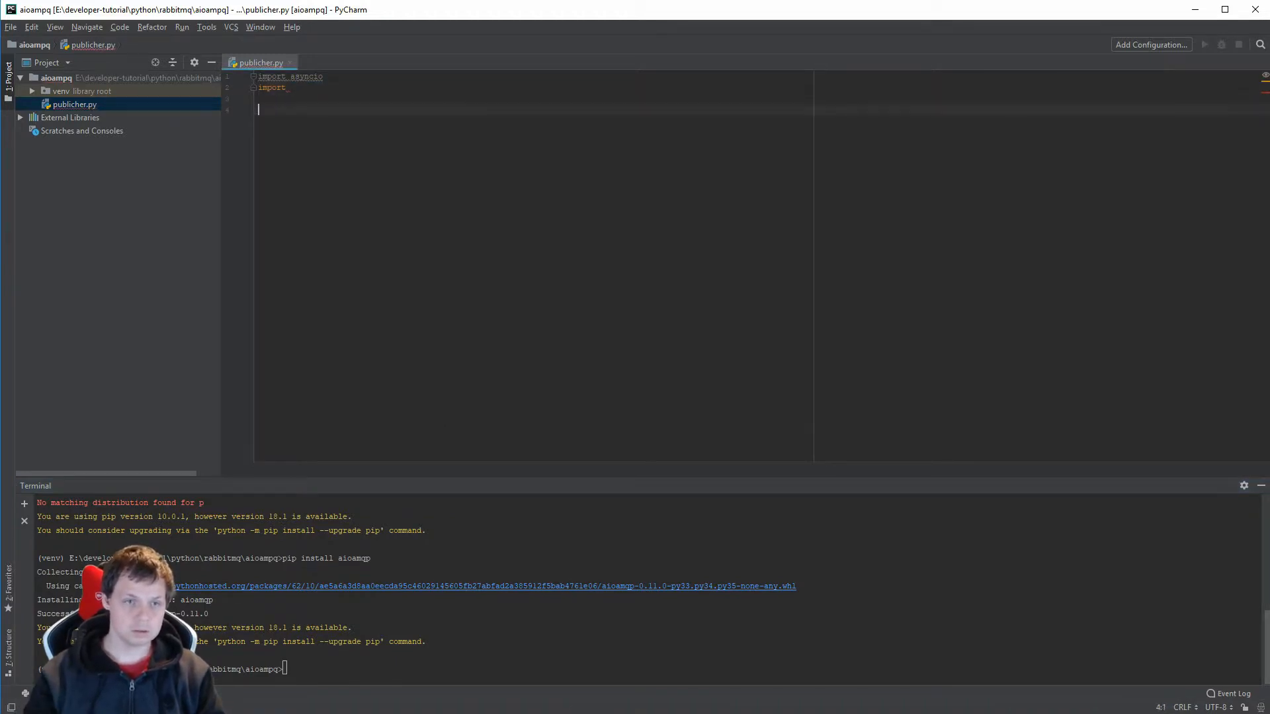
key(ctrl+z)
key(ctrl+z)
key(Down)
key(Down)
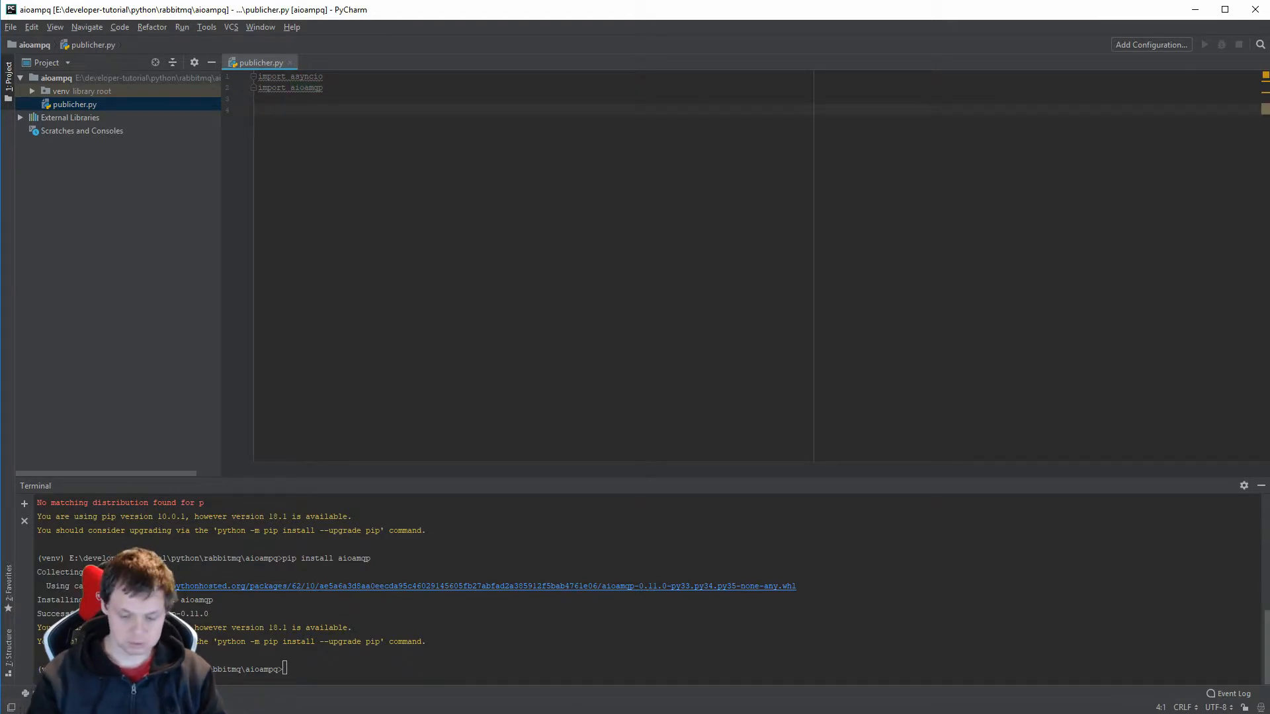
text(a)
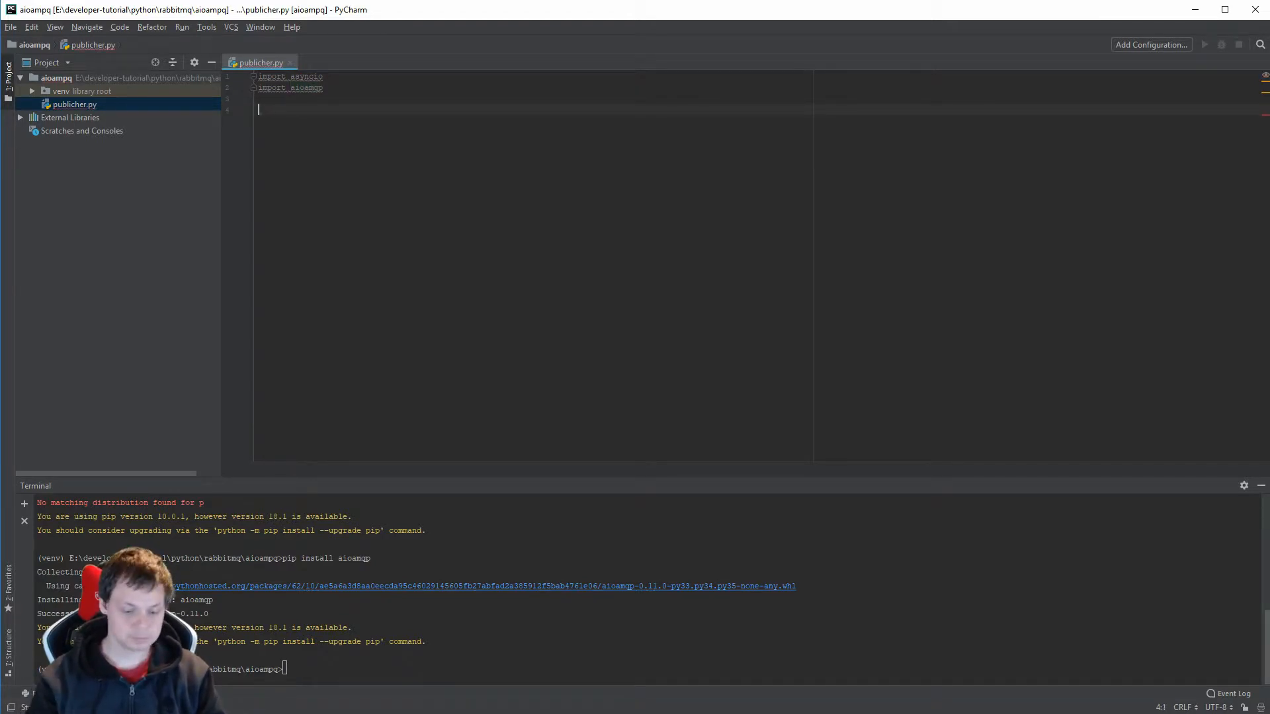
text(as)
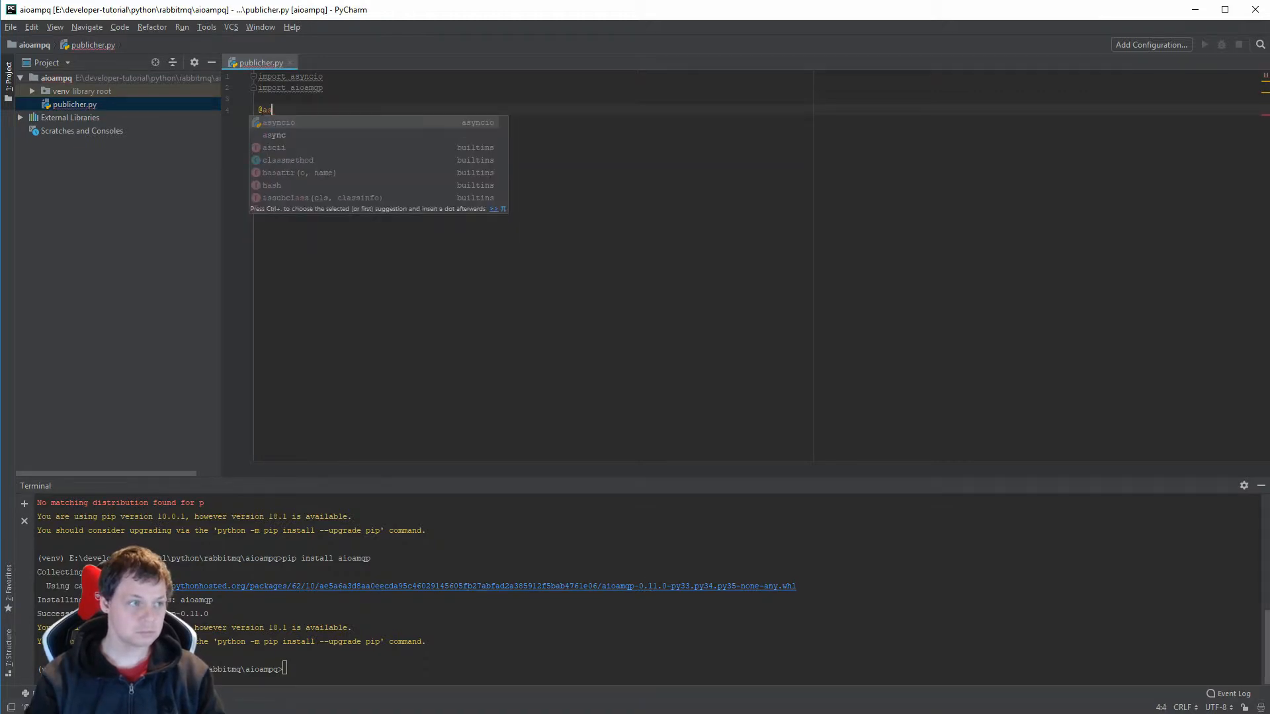
text(asyncio)
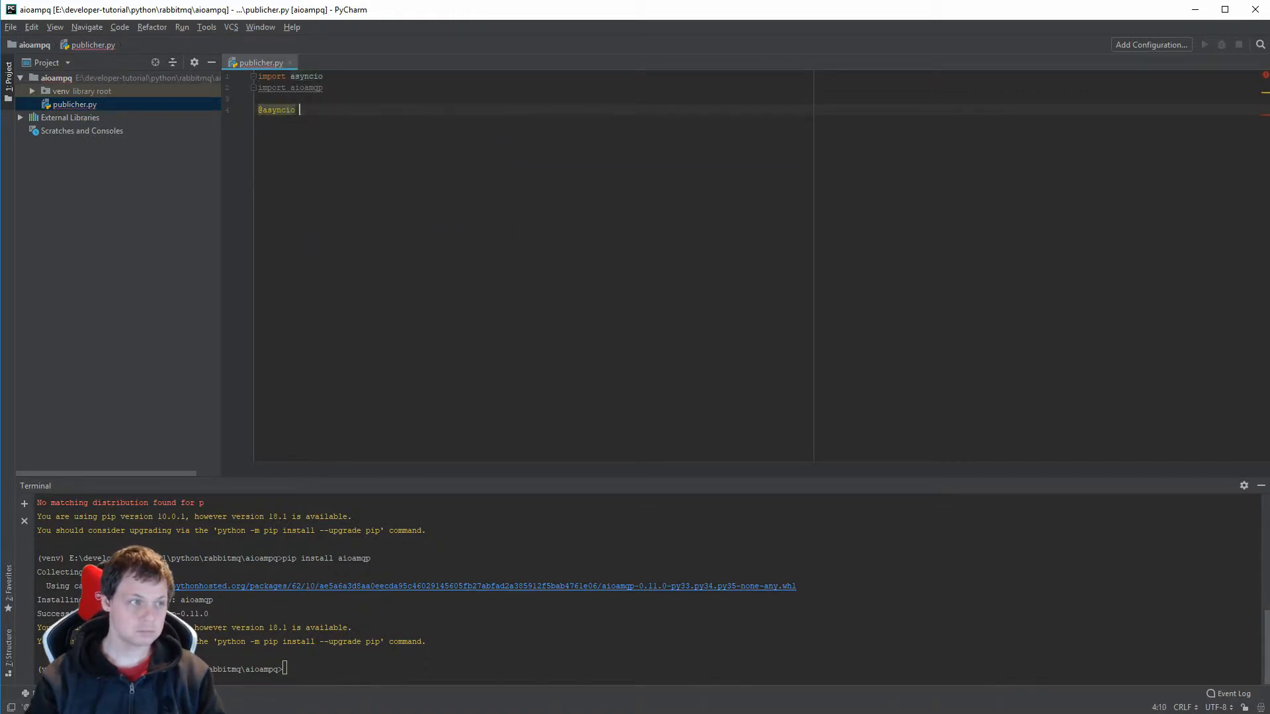
text(.con)
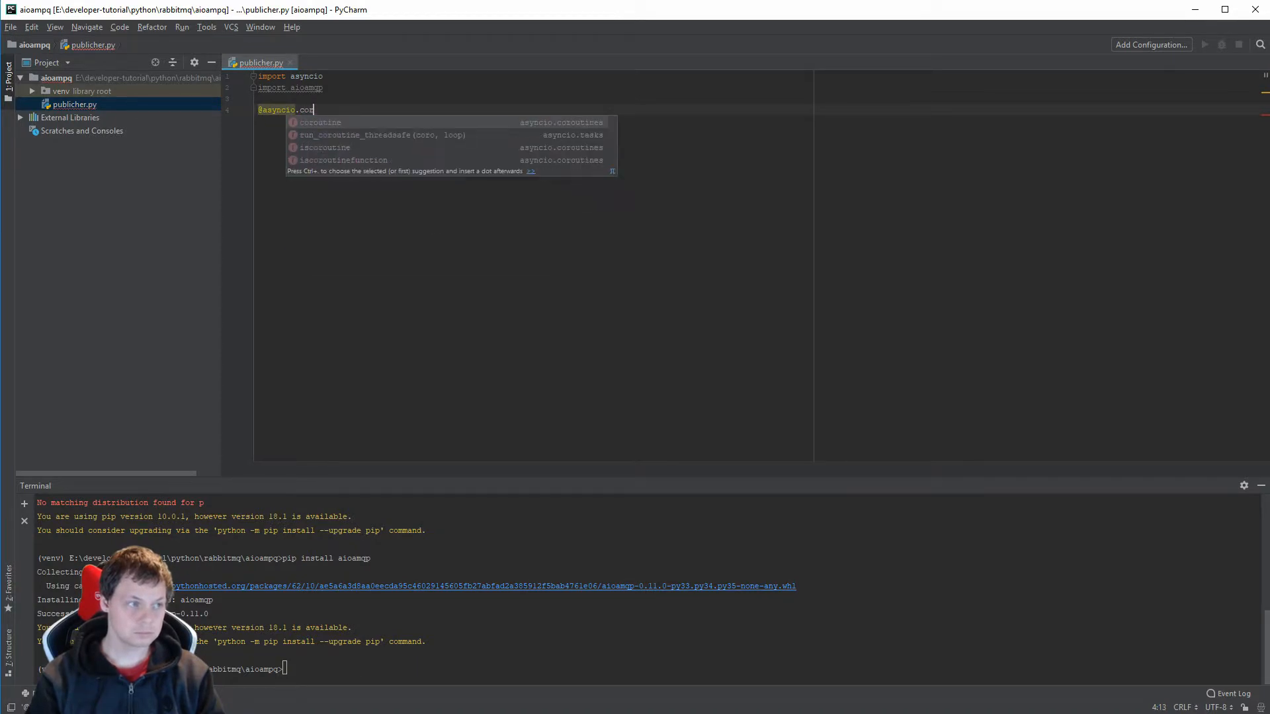
key(BackSpace)
text(routine)
key(Return)
key(Return)
text(def new_task():)
key(Return)
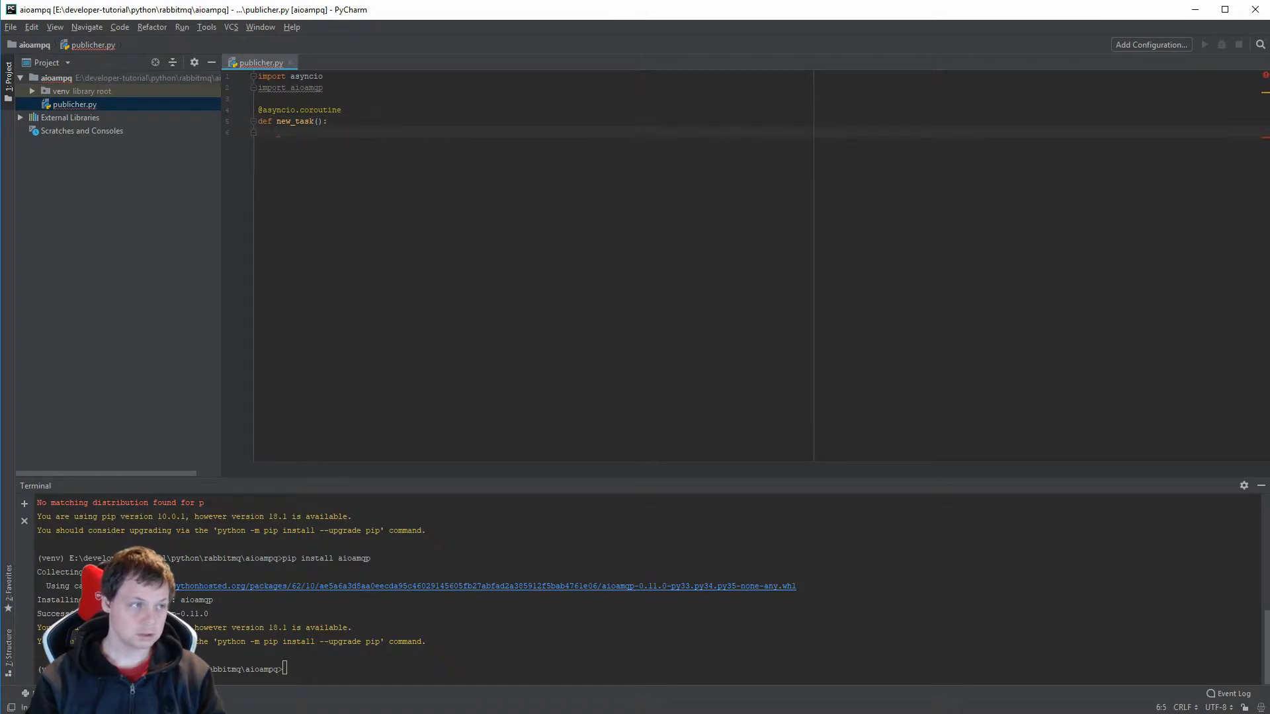
text(try:)
key(Return)
text(transport, protocol = )
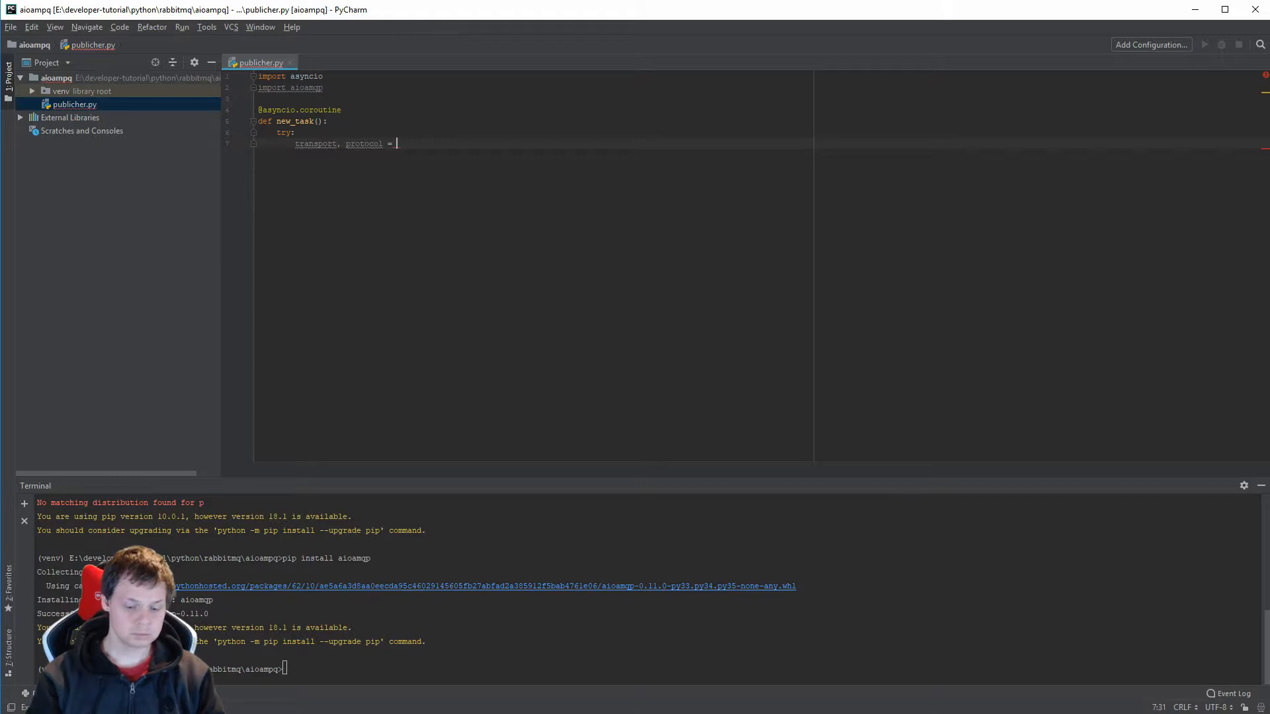
text(y)
Add transport, protocol = yield from aioamqp.connect(...) with host, port, login and password arguments.
key(Return)
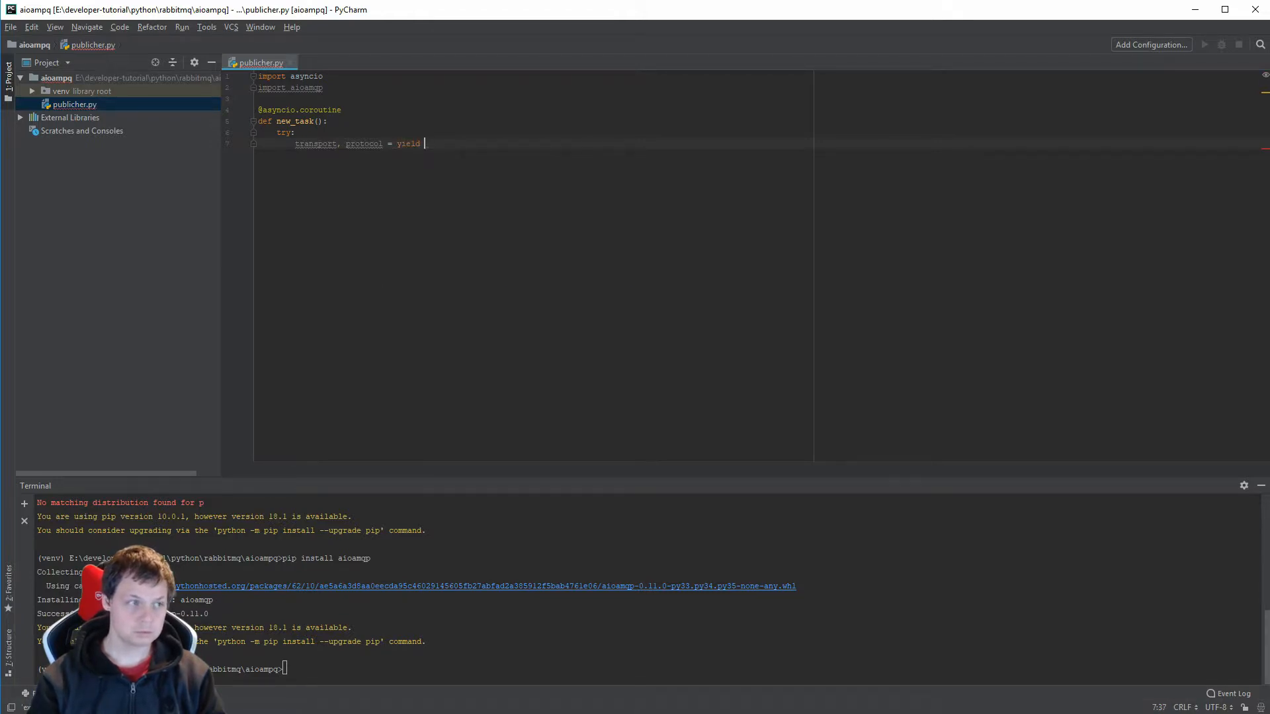
text(f)
key(Return)
text(ioam)
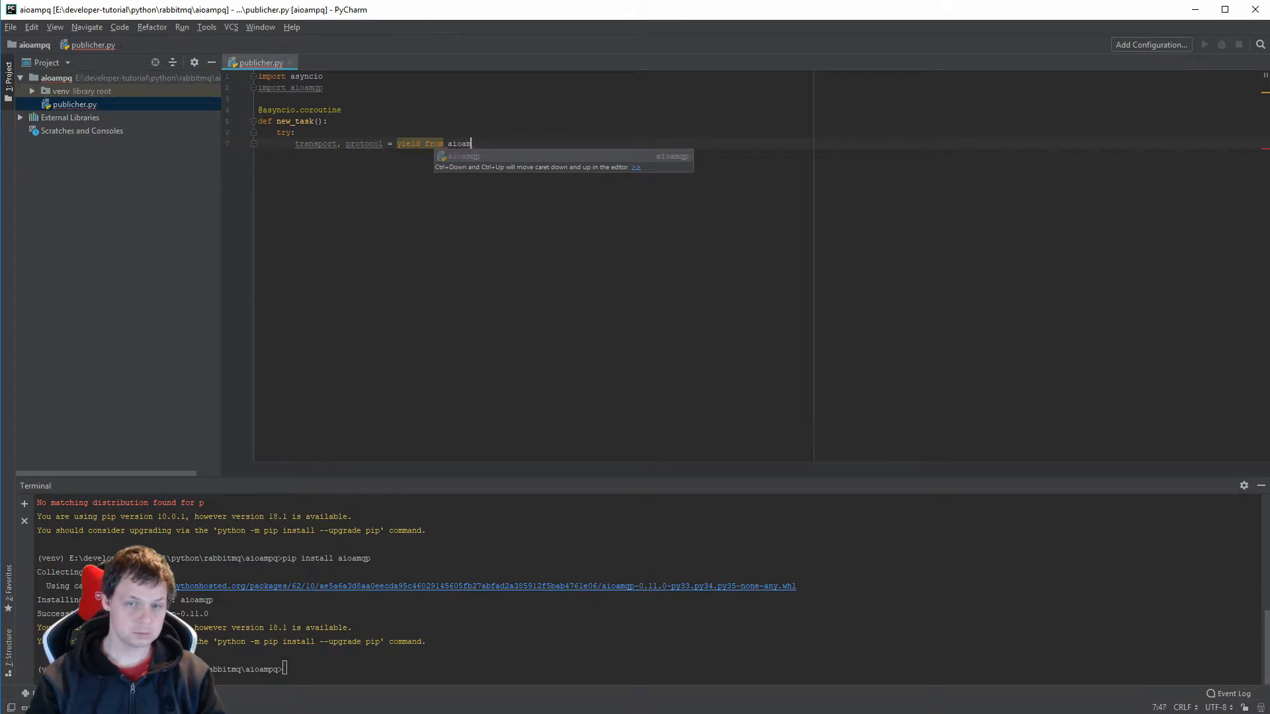
key(Return)
text(.c)
key(Return)
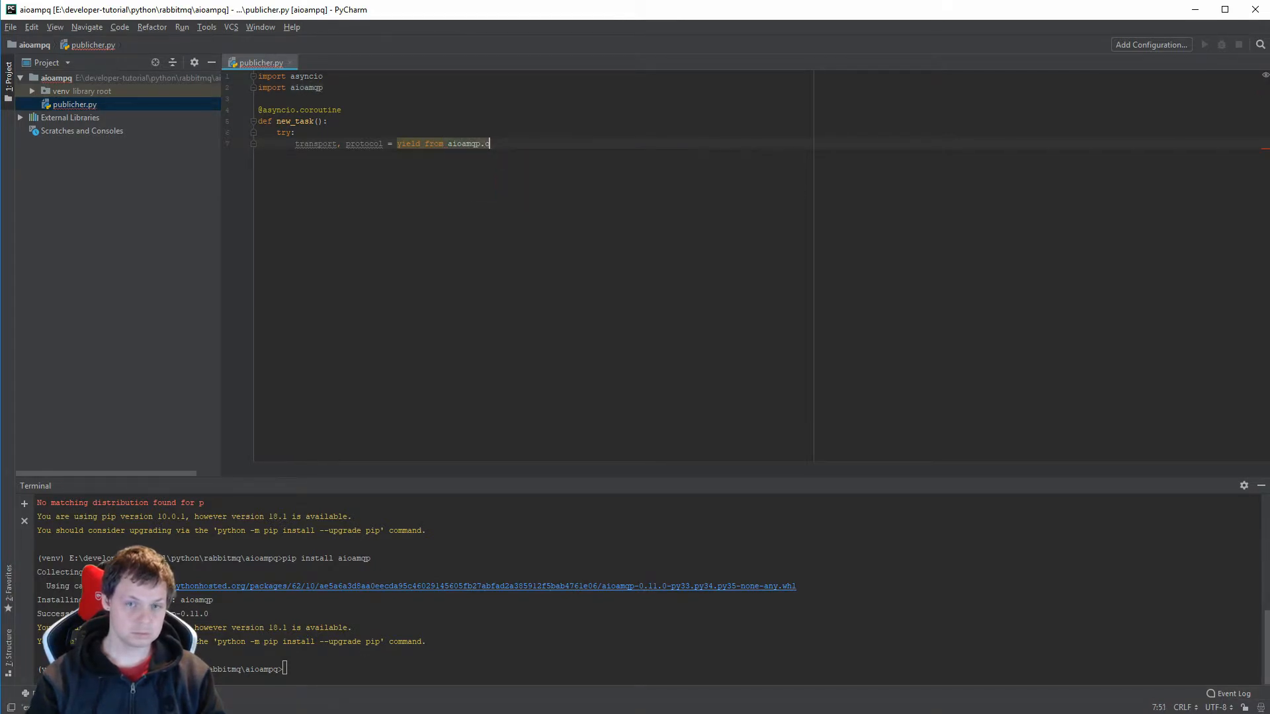
key(Escape)
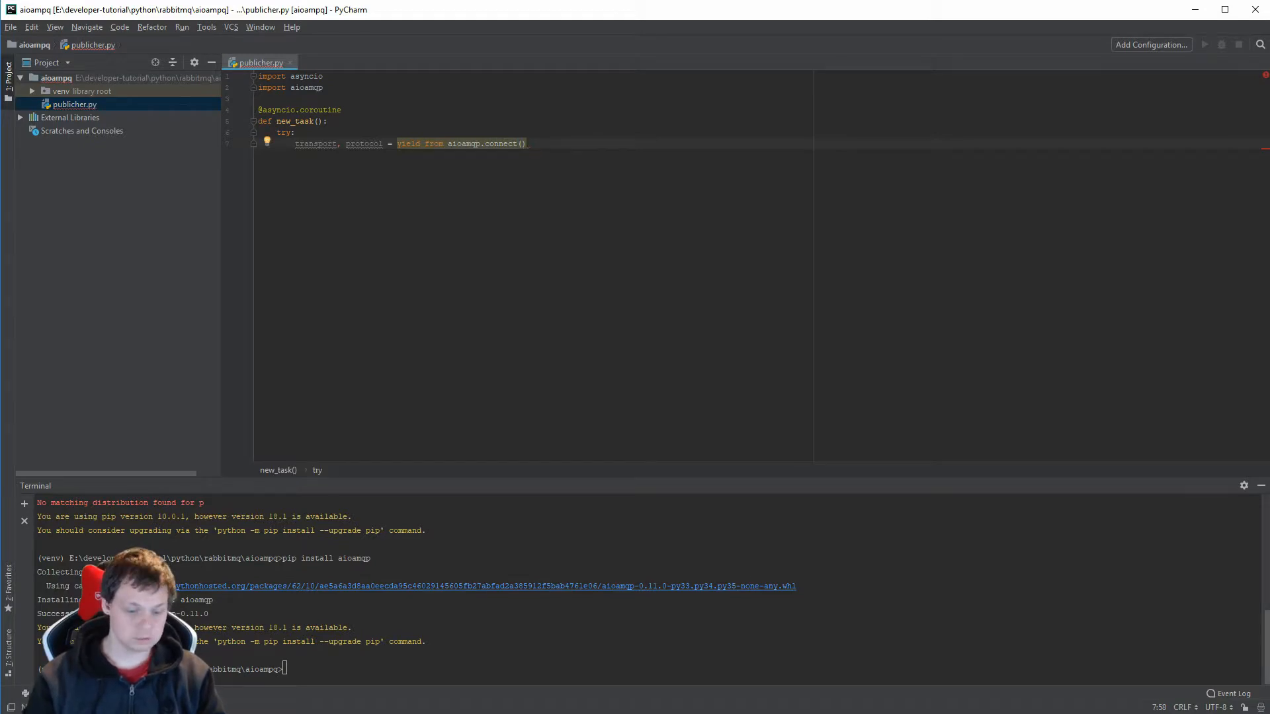
text(host=host, )
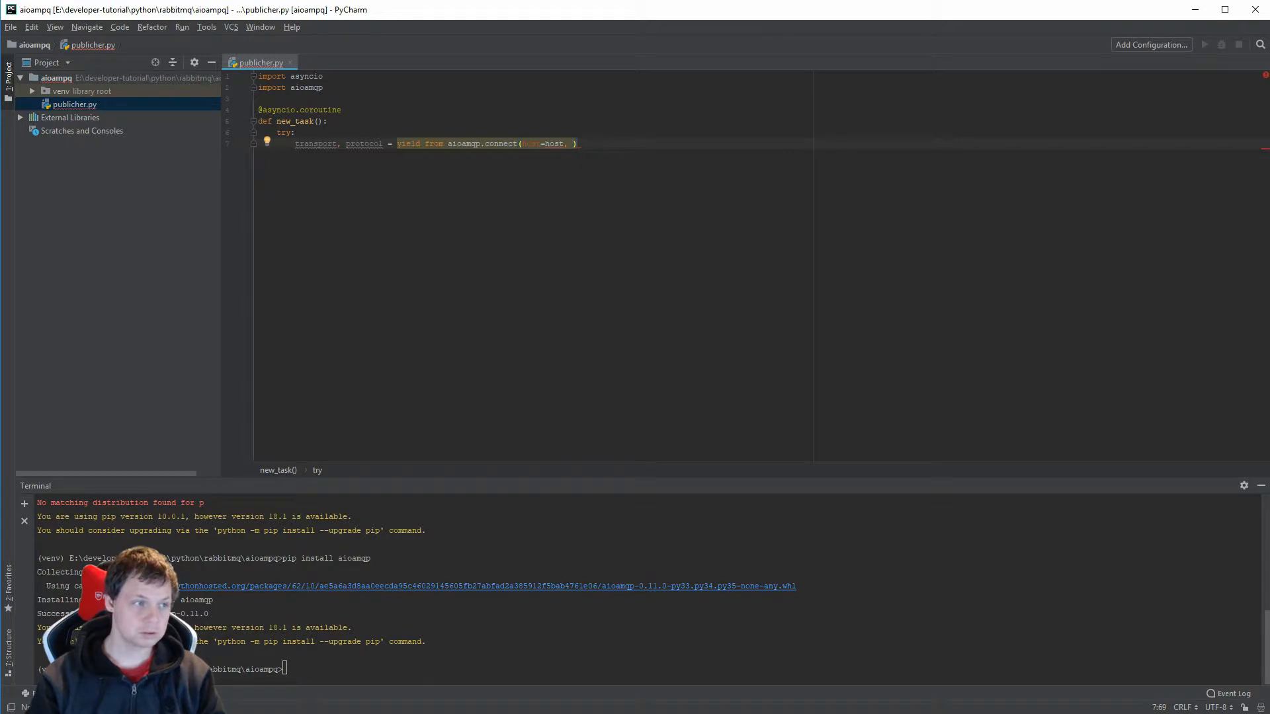
text(port=port, usernam)
key(BackSpace)
key(BackSpace)
key(BackSpace)
key(BackSpace)
key(BackSpace)
key(BackSpace)
text(sername, )
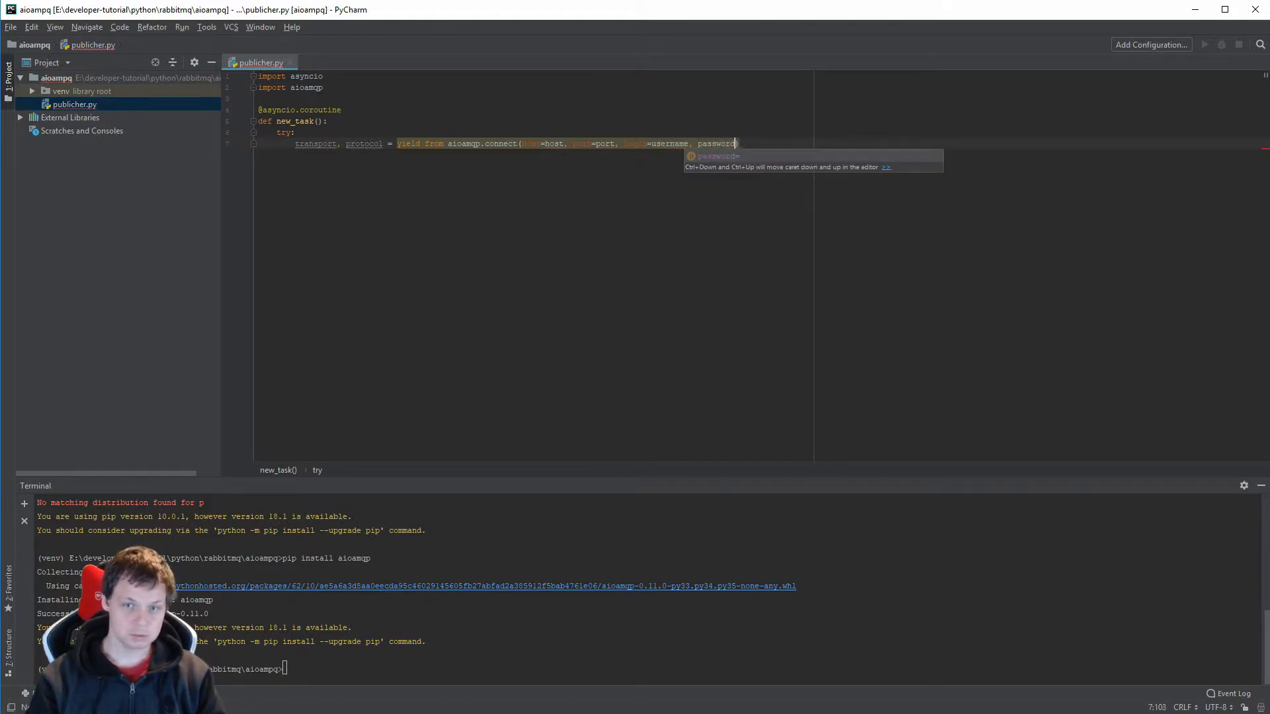
text(password)
Define module-level host, port=5672, login='paris' and password settings above the coroutine.
key(Up)
key(Up)
key(Up)
key(Return)
key(Return)
key(Up)
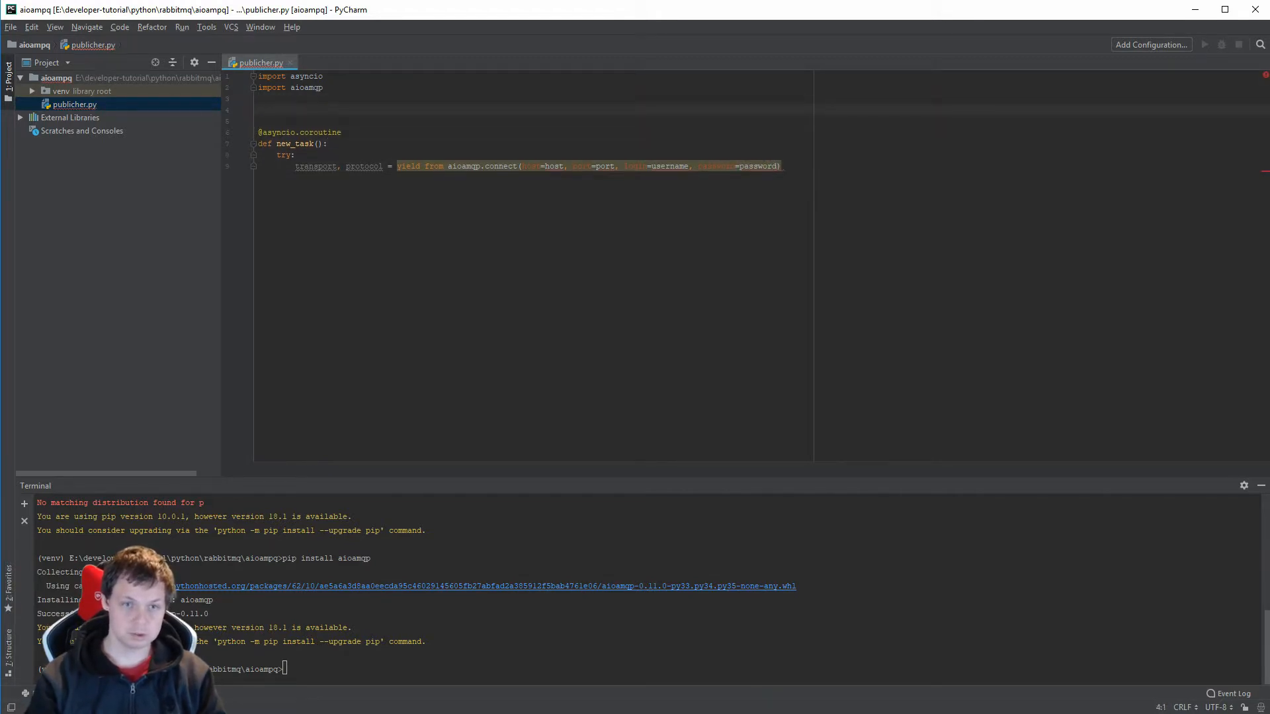
text(host=)
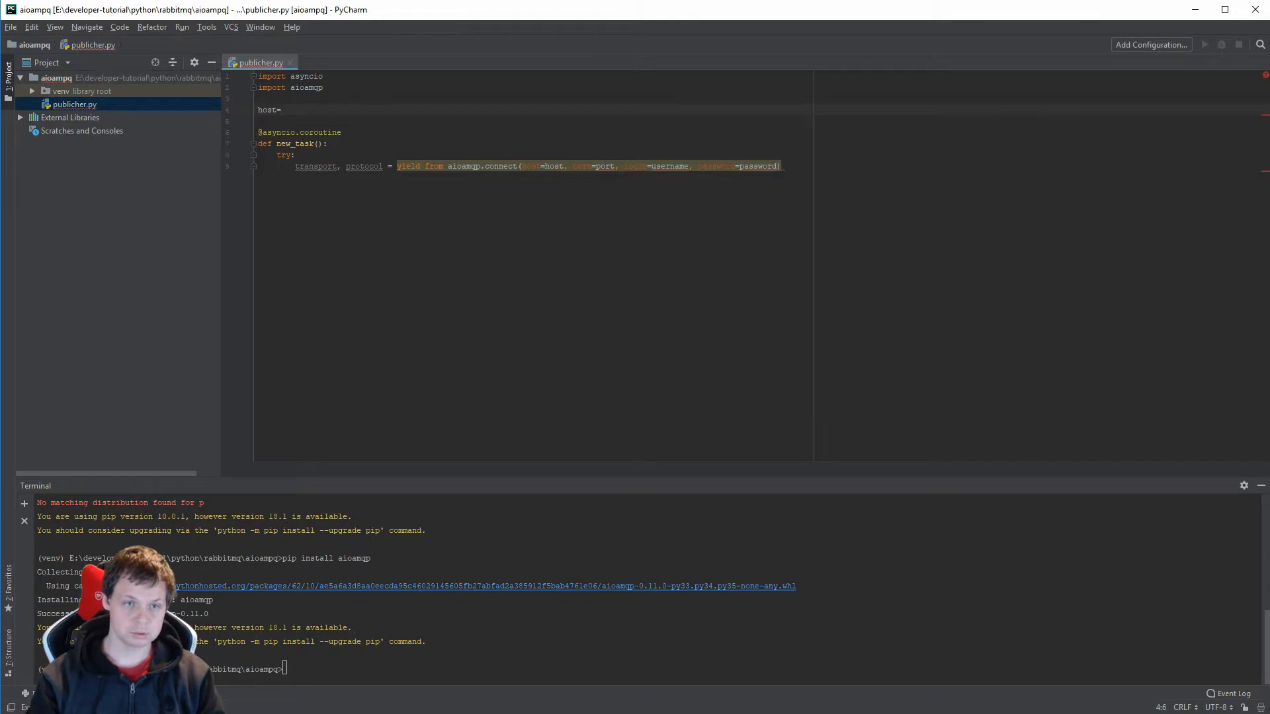
text('192.168.41.152)
key(End)
key(Return)
text(port=)
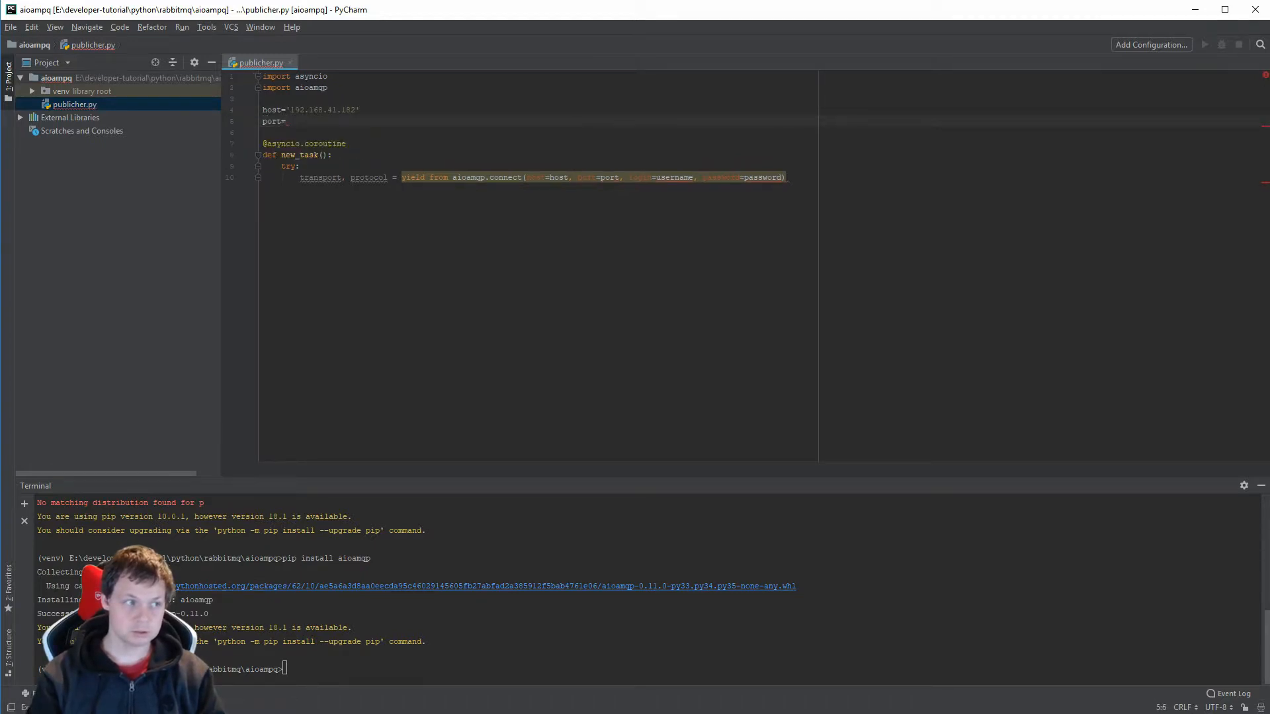
text(5)
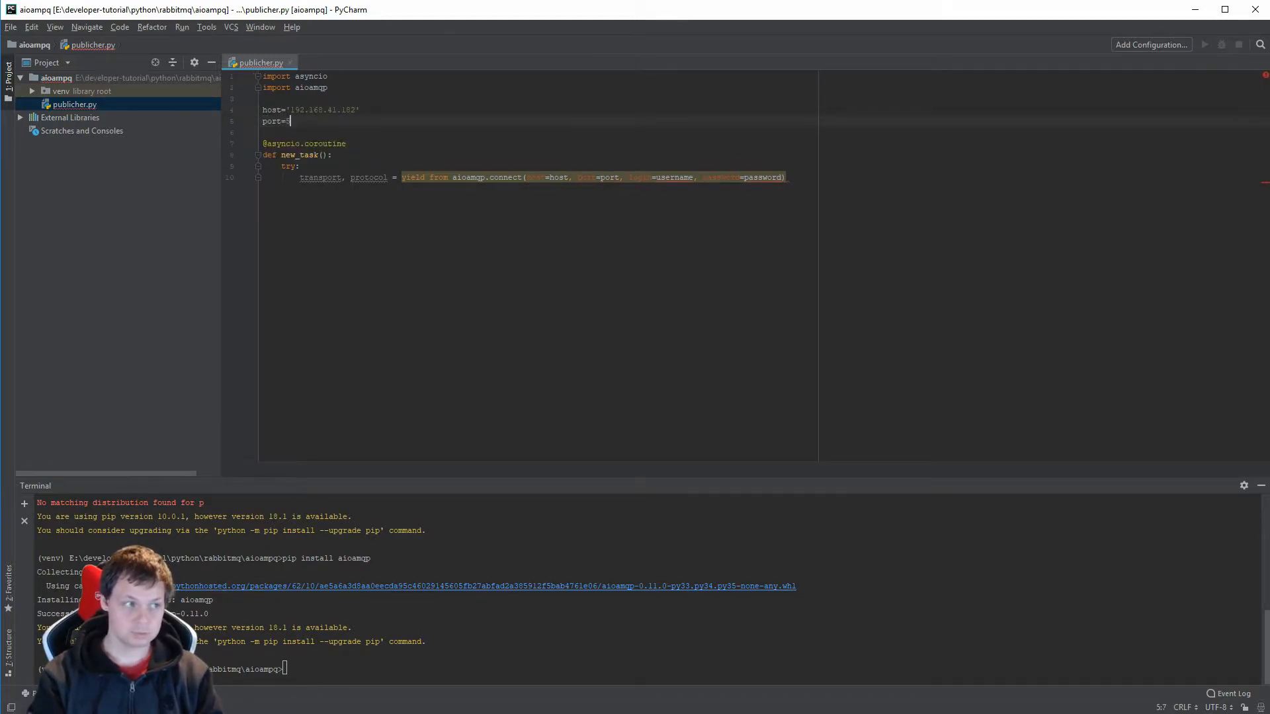
text(672)
key(Return)
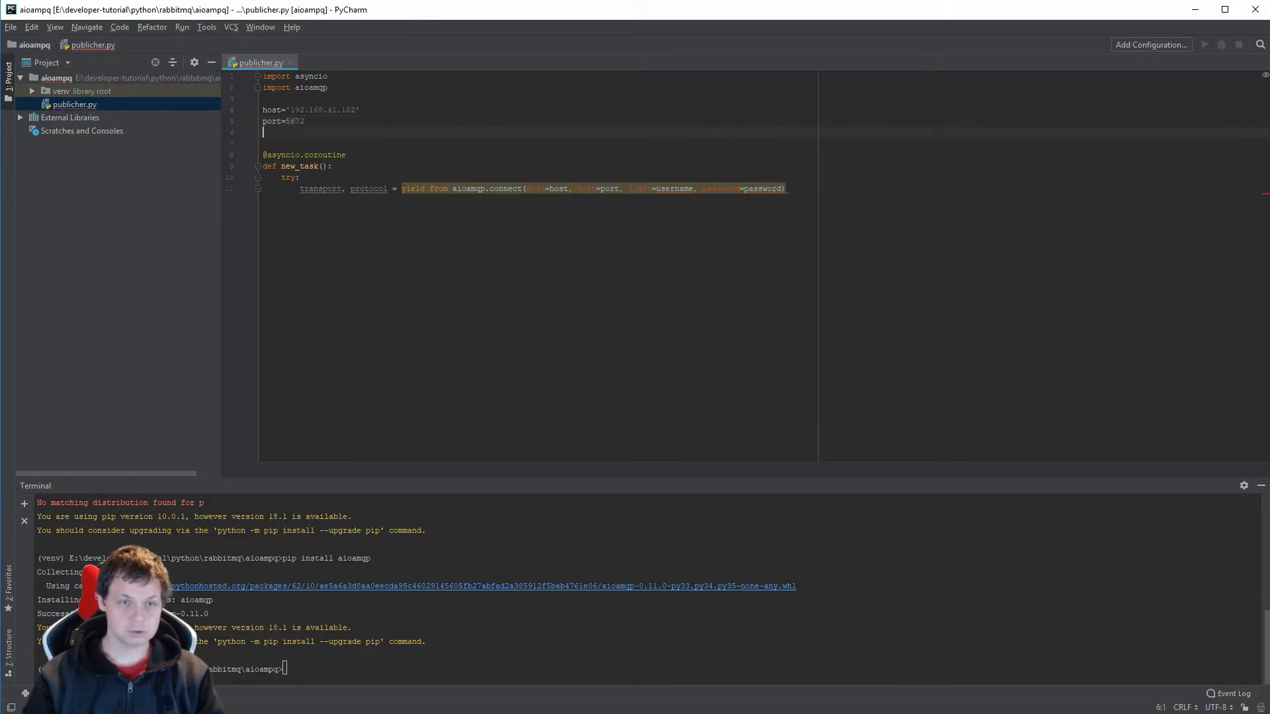
text(login=)
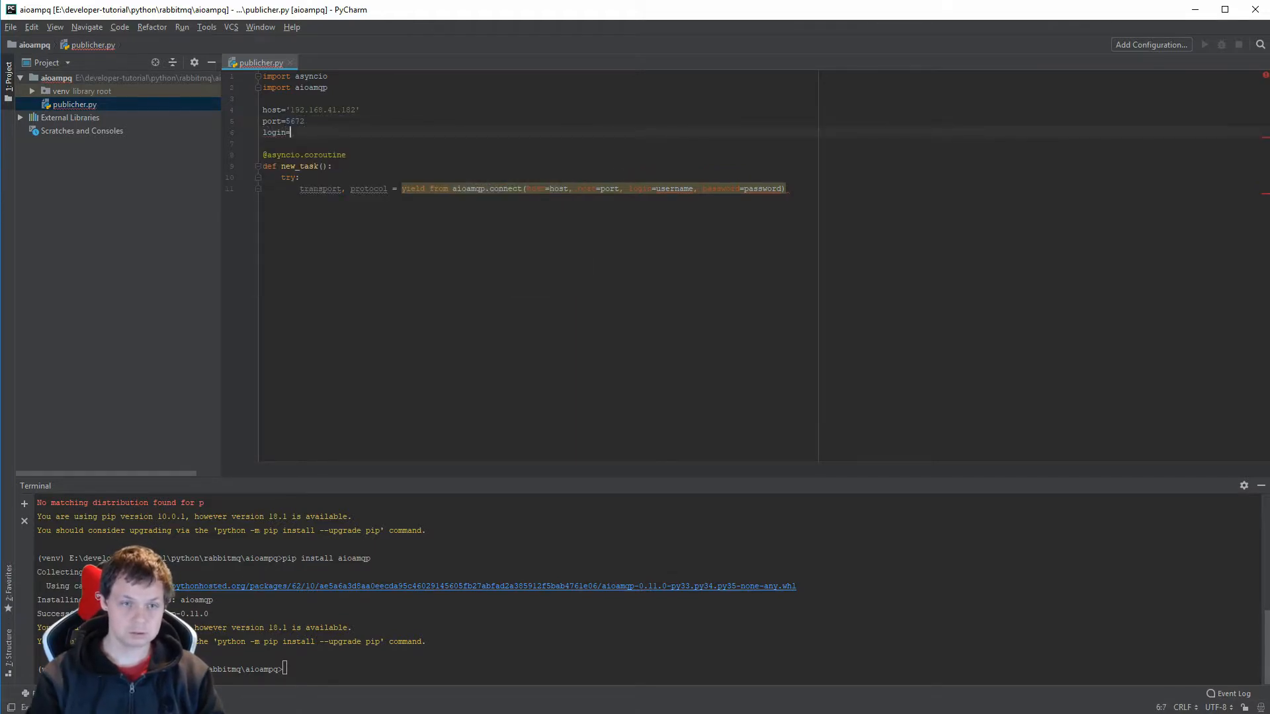
text('paris')
key(Return)
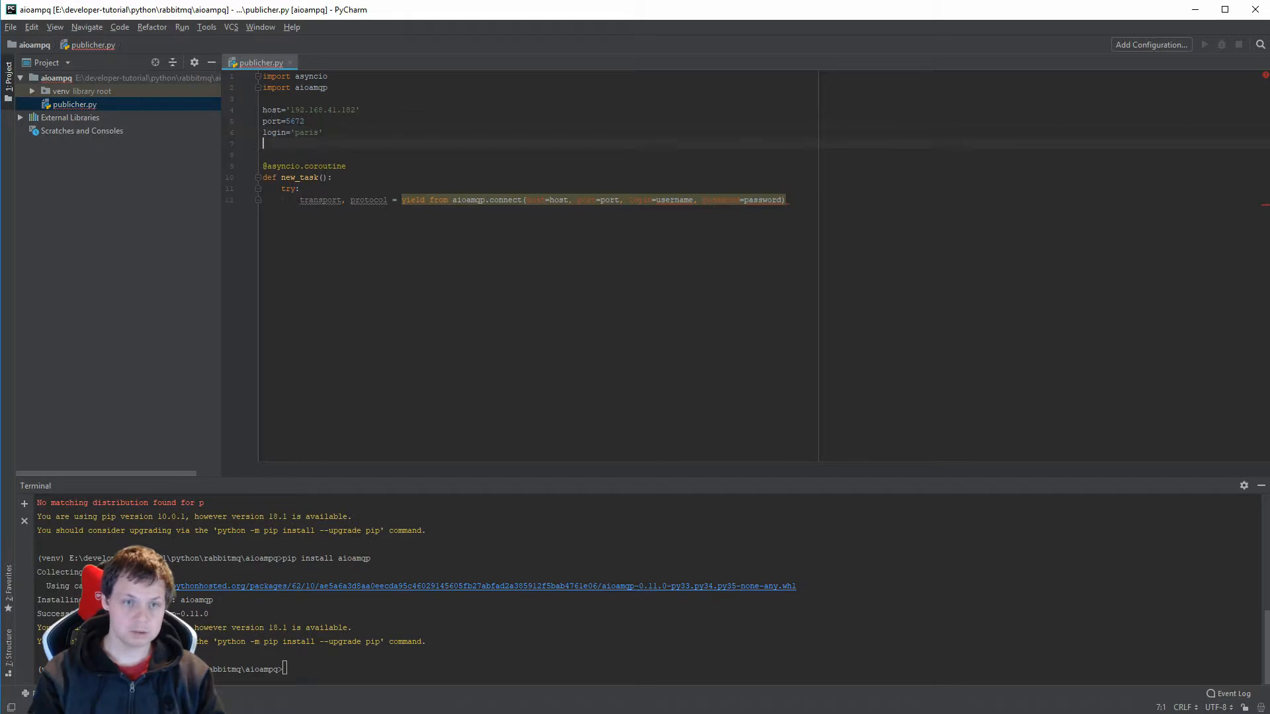
Rename the login setting to username and start a new line after the connect call.
key(Up)
key(Left)
key(Left)
key(Left)
key(shift+Home)
text(username)
key(Down)
key(Down)
key(Down)
key(Down)
key(Down)
key(End)
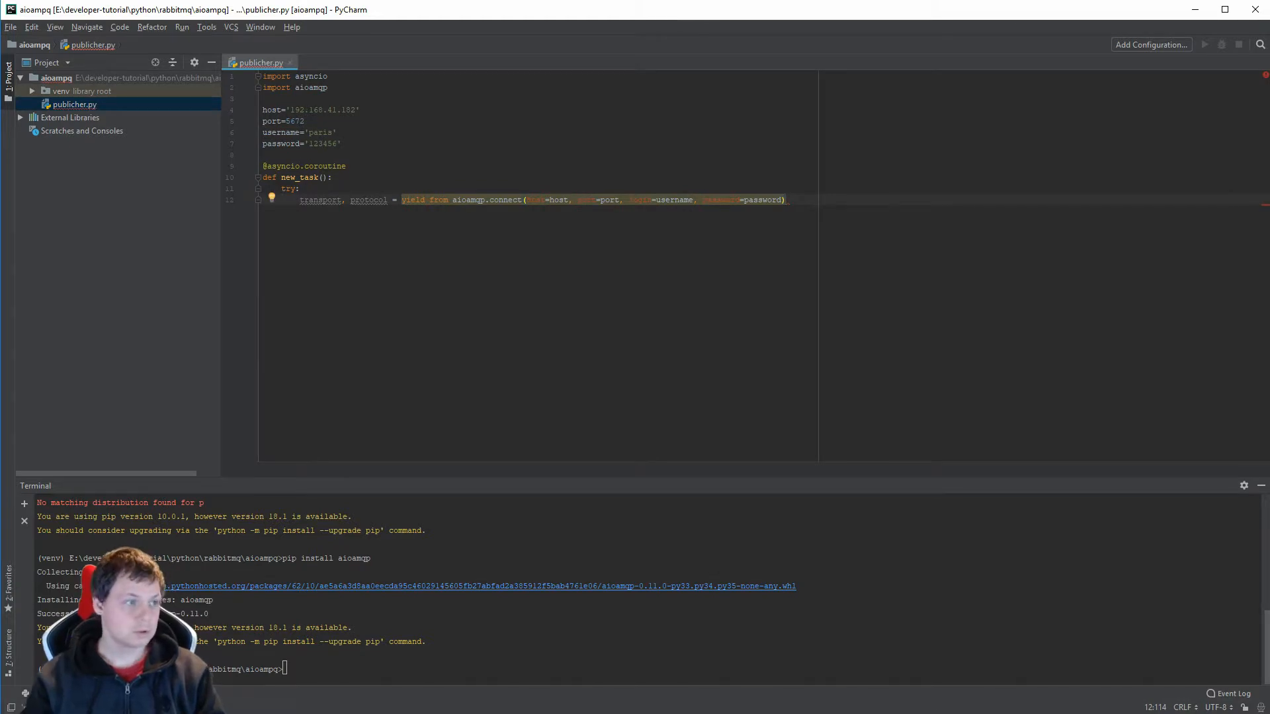
key(Return)
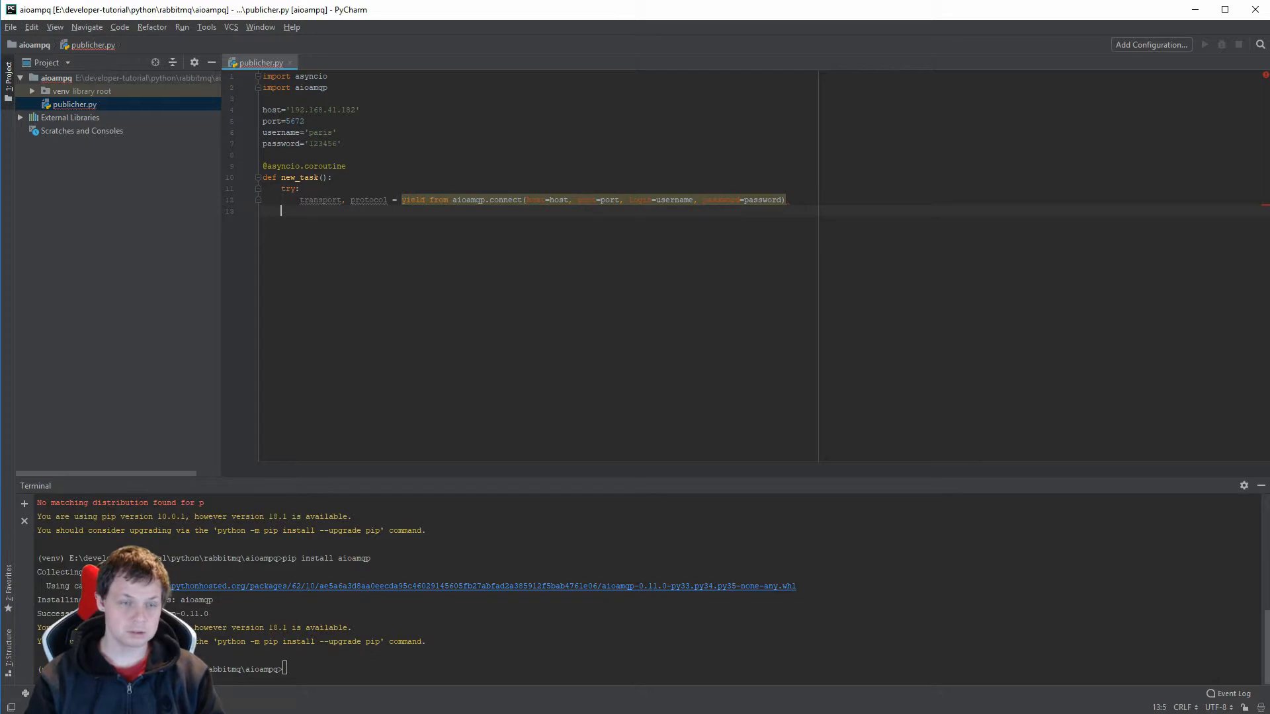
text(exe)
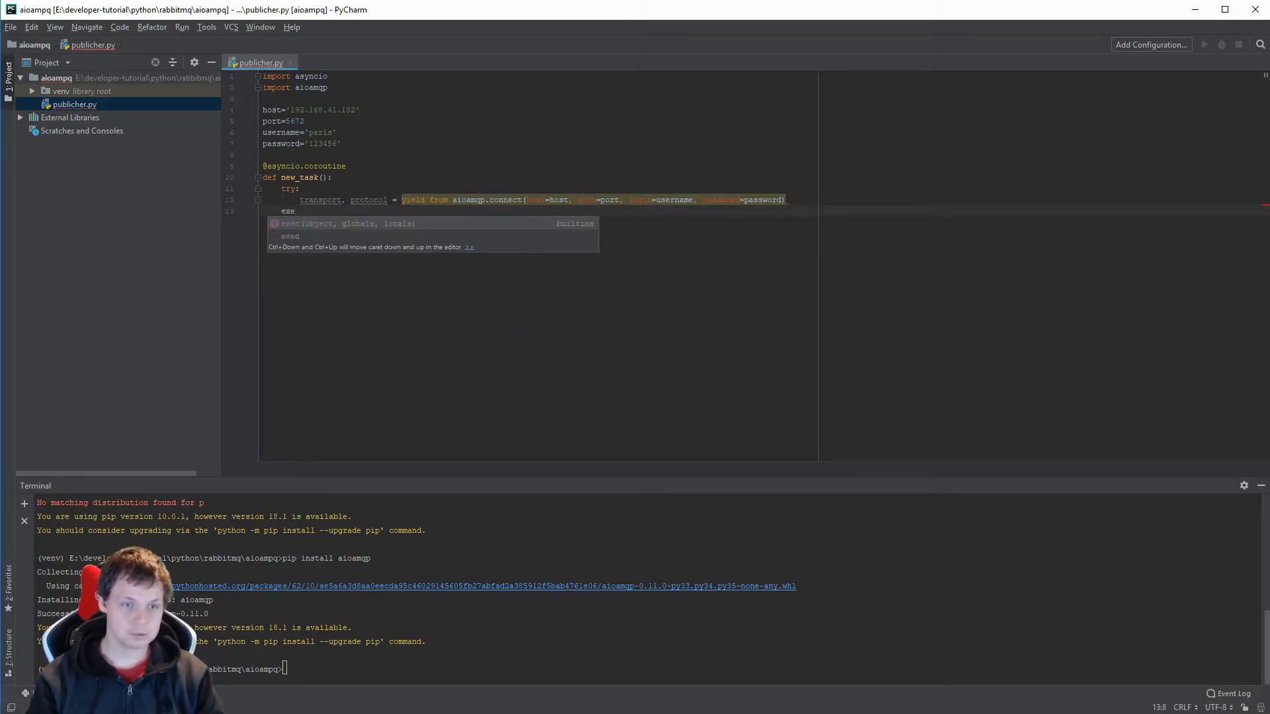
Add except aioamqp.AmqpClosedConnection: printing 'closed connection' and returning.
key(BackSpace)
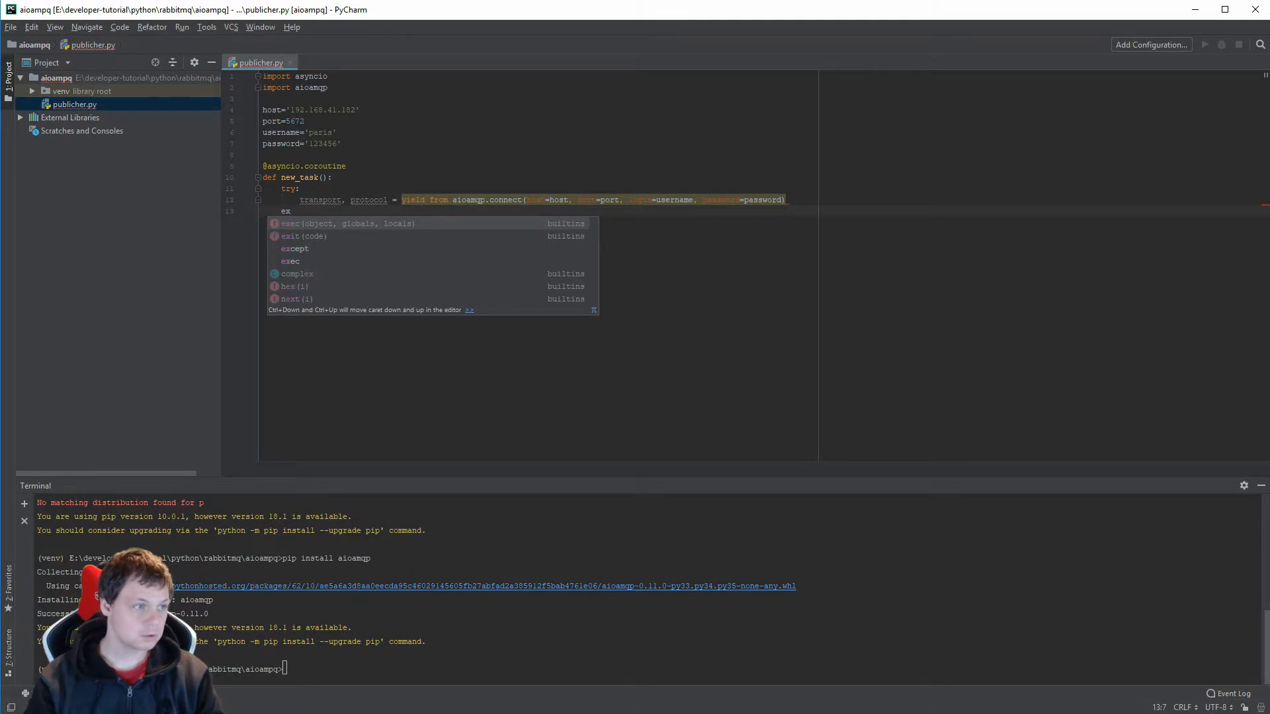
text(c)
key(Return)
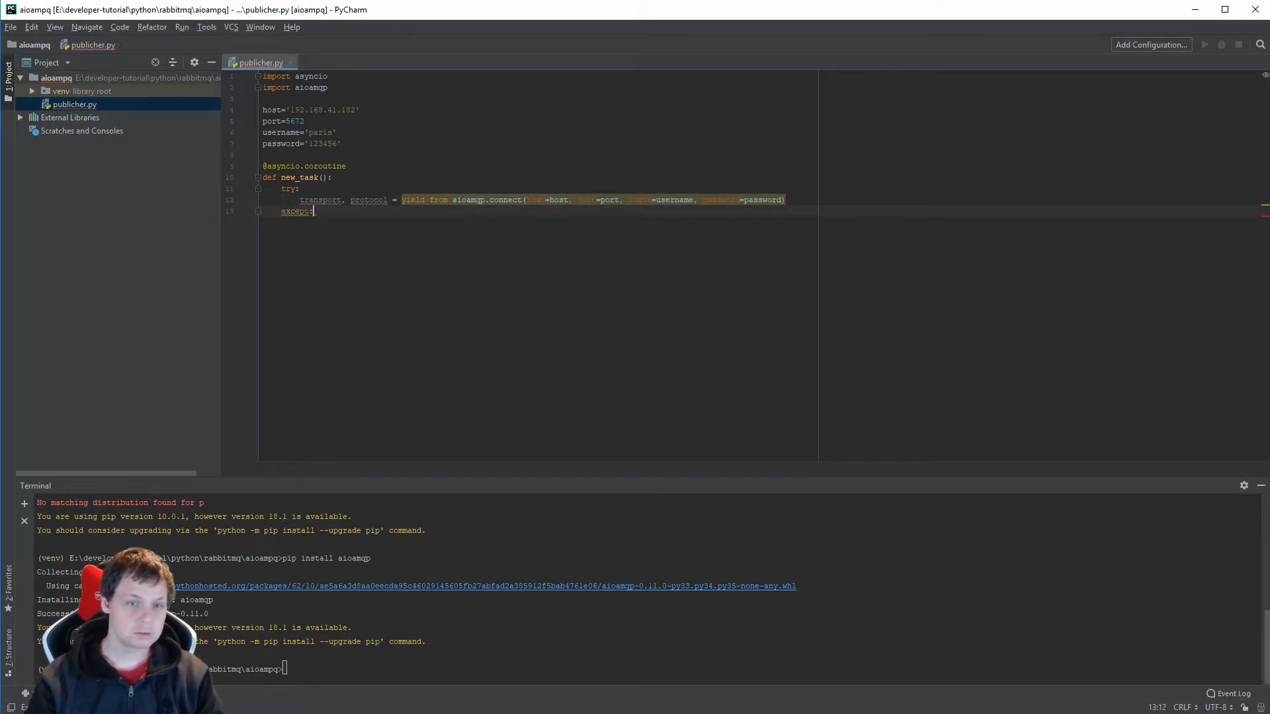
text(a)
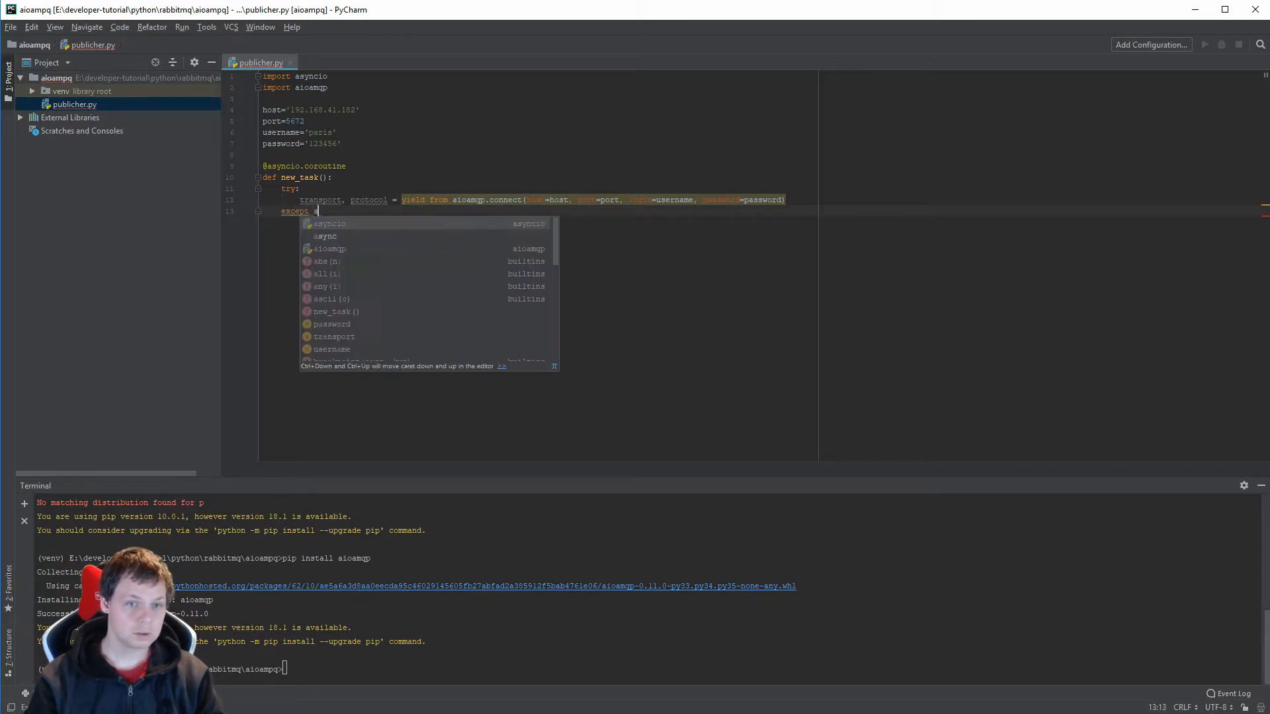
text(io)
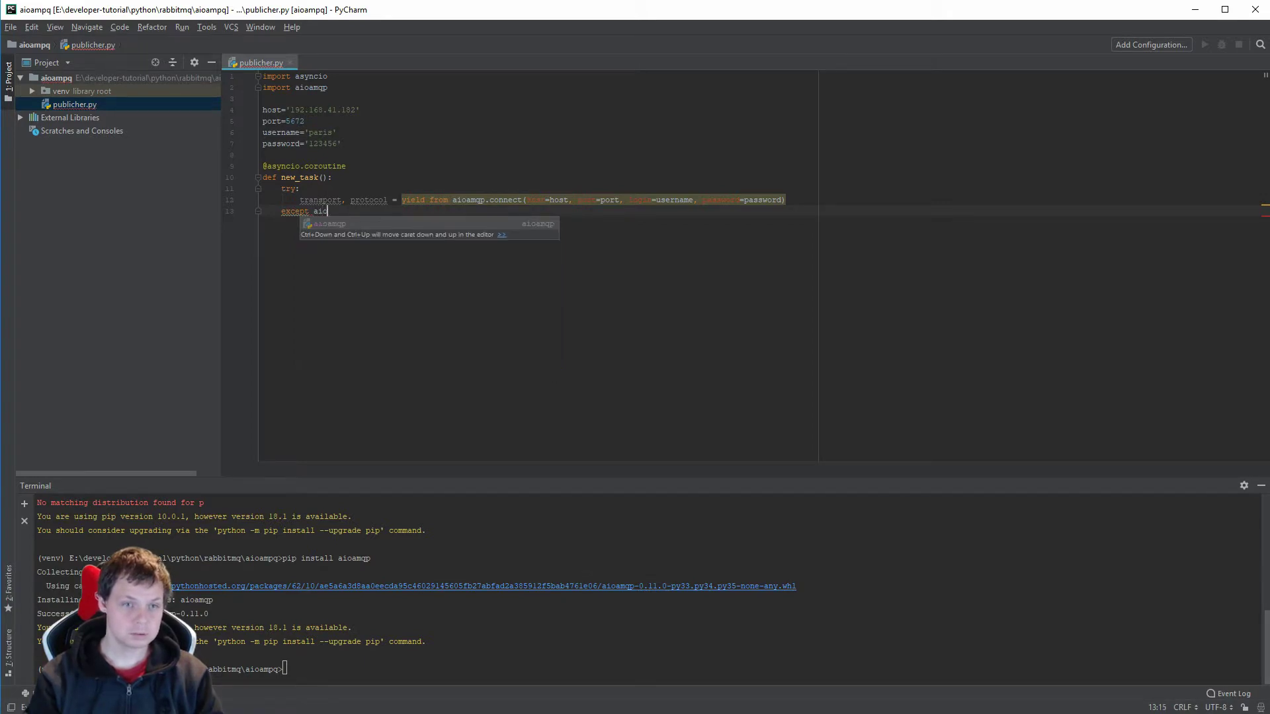
key(Return)
text(.)
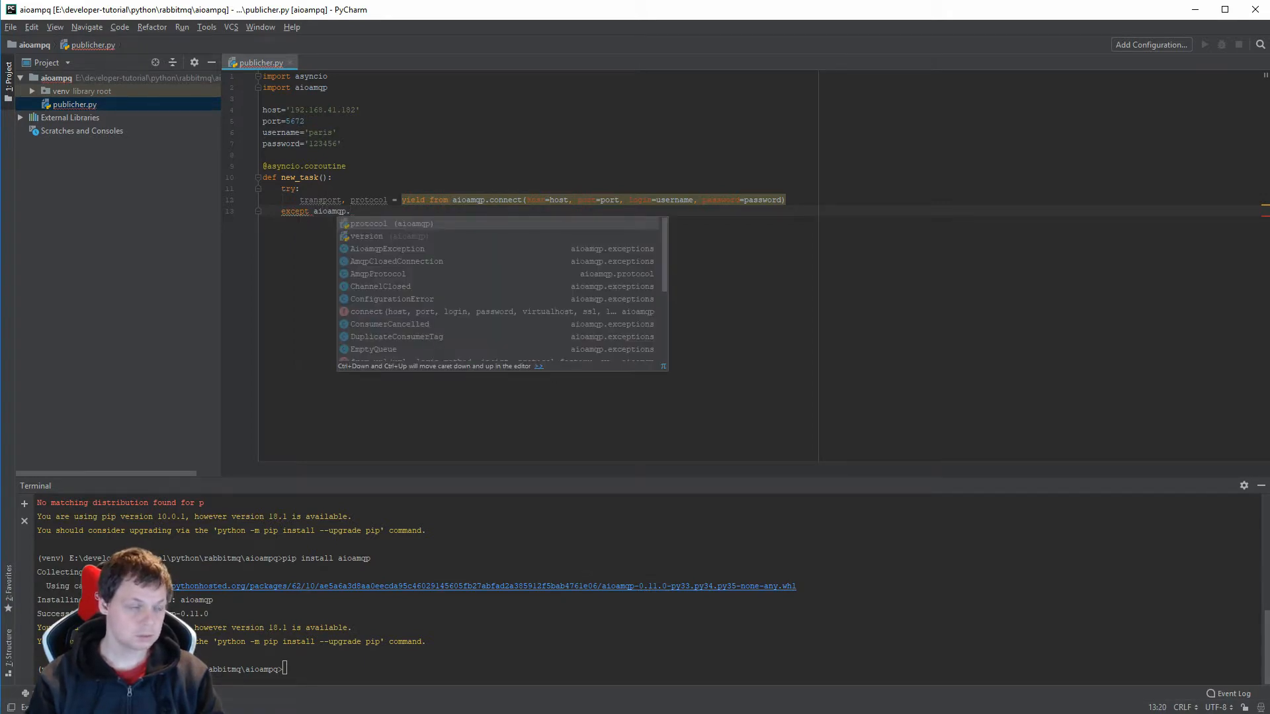
text(Amq)
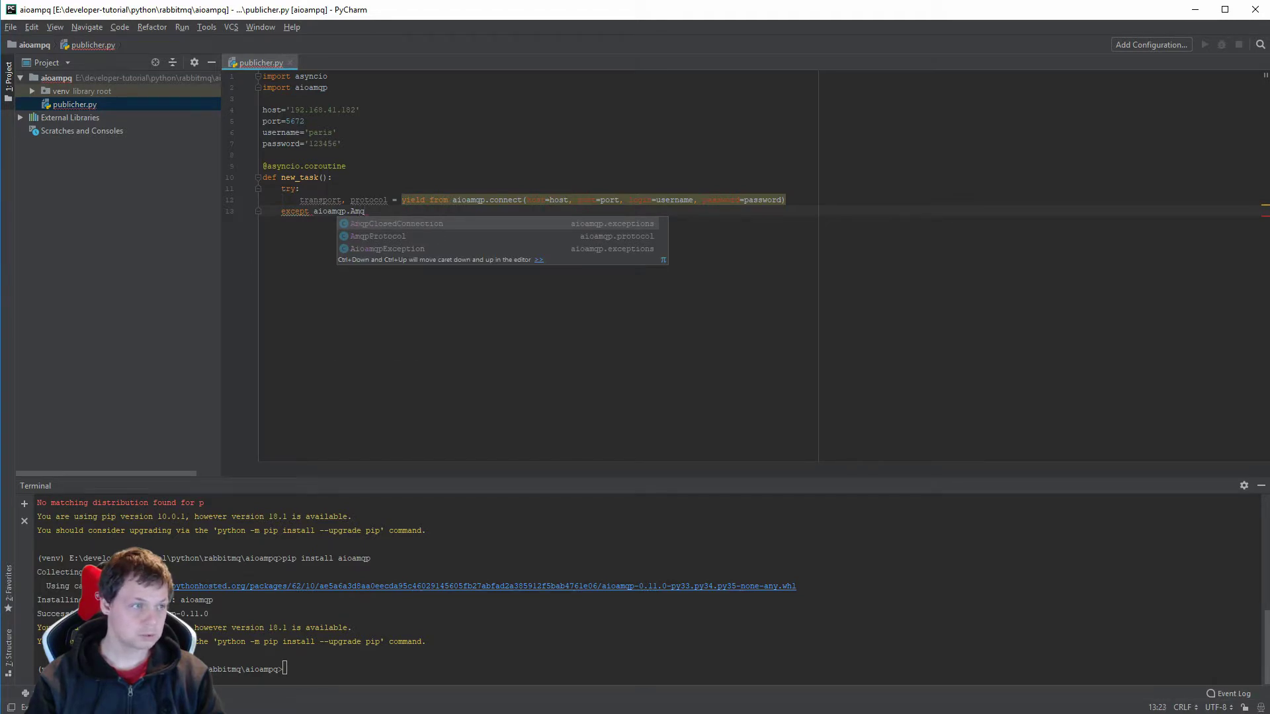
key(Return)
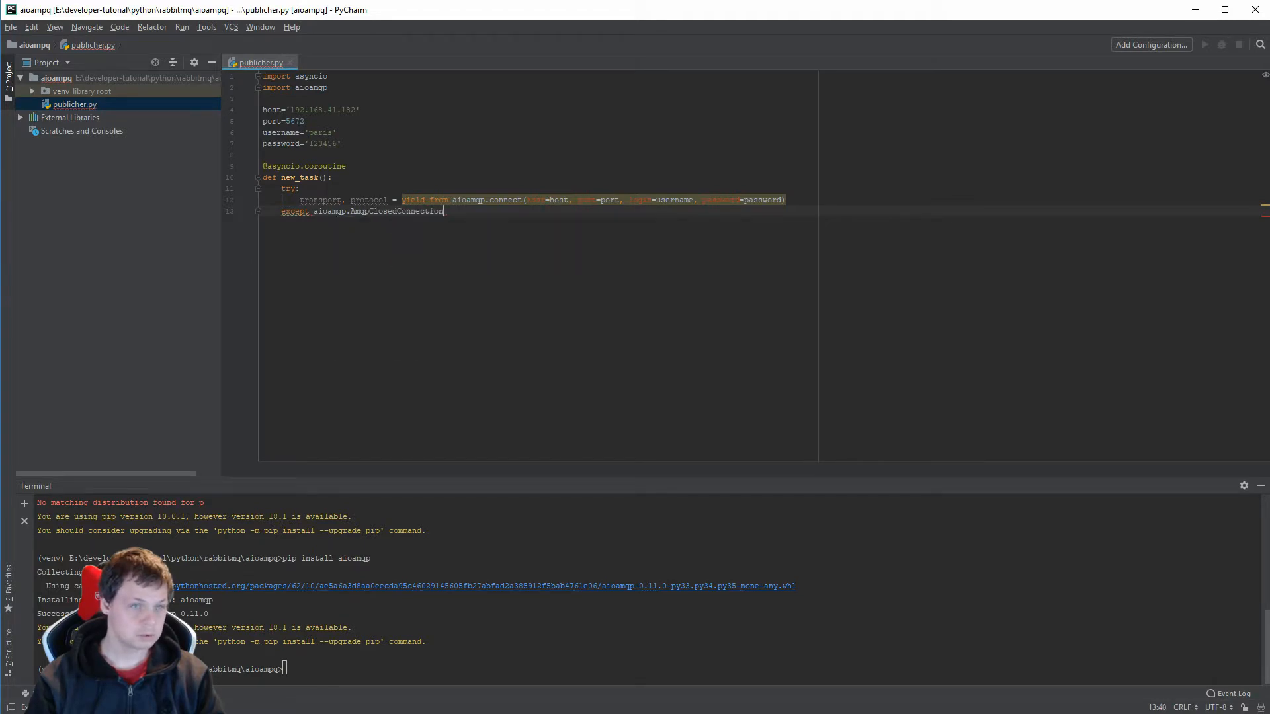
key(Return)
text(pr)
key(Return)
text('clo)
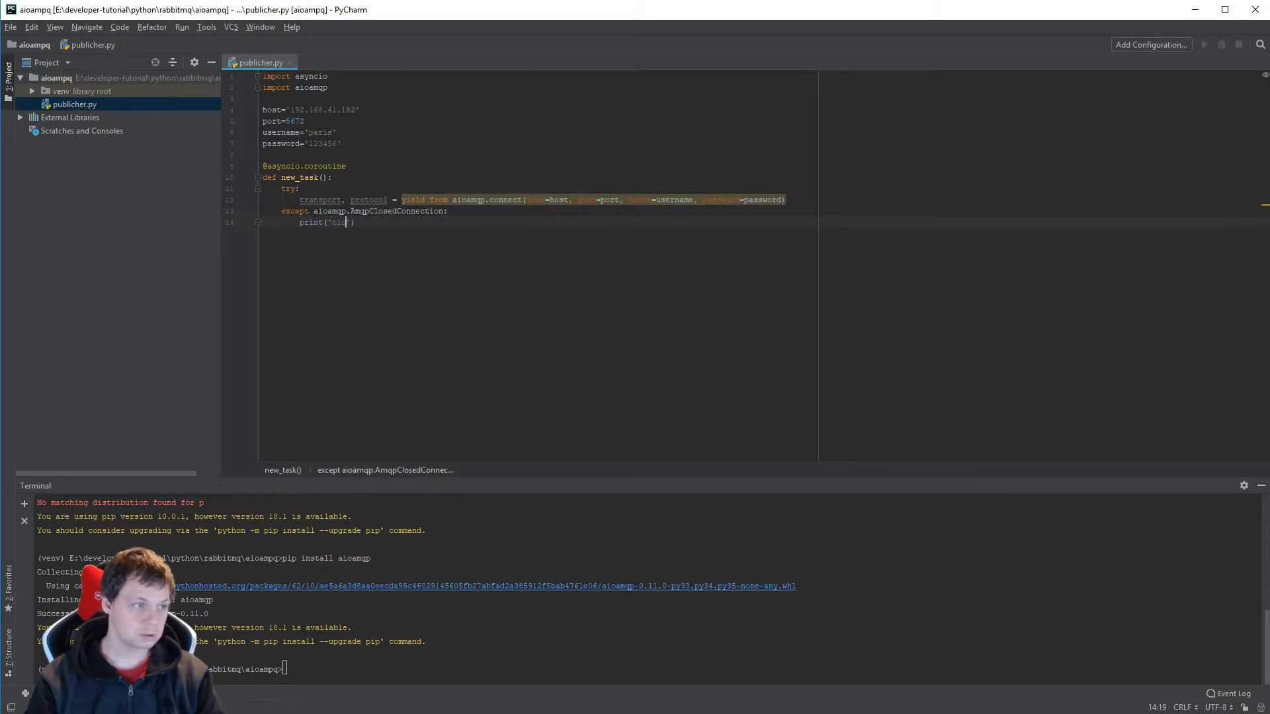
text(sed connection')
key(Return)
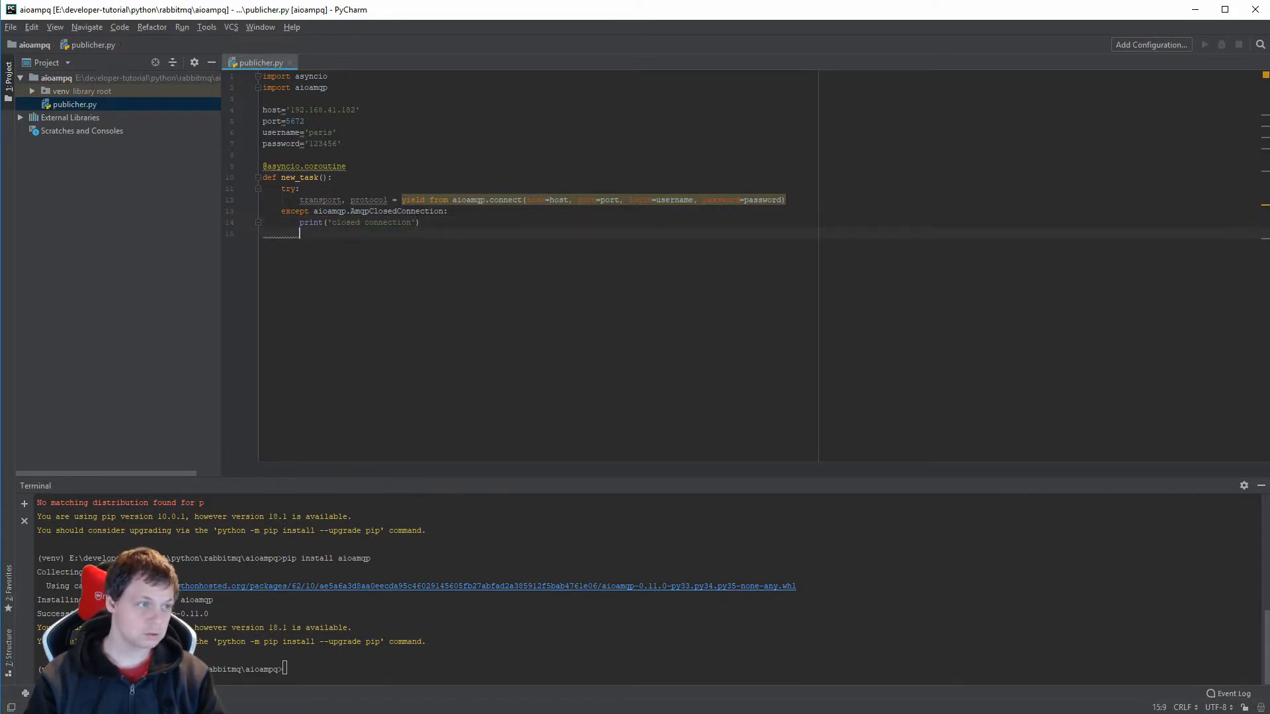
text(return)
key(Return)
key(Return)
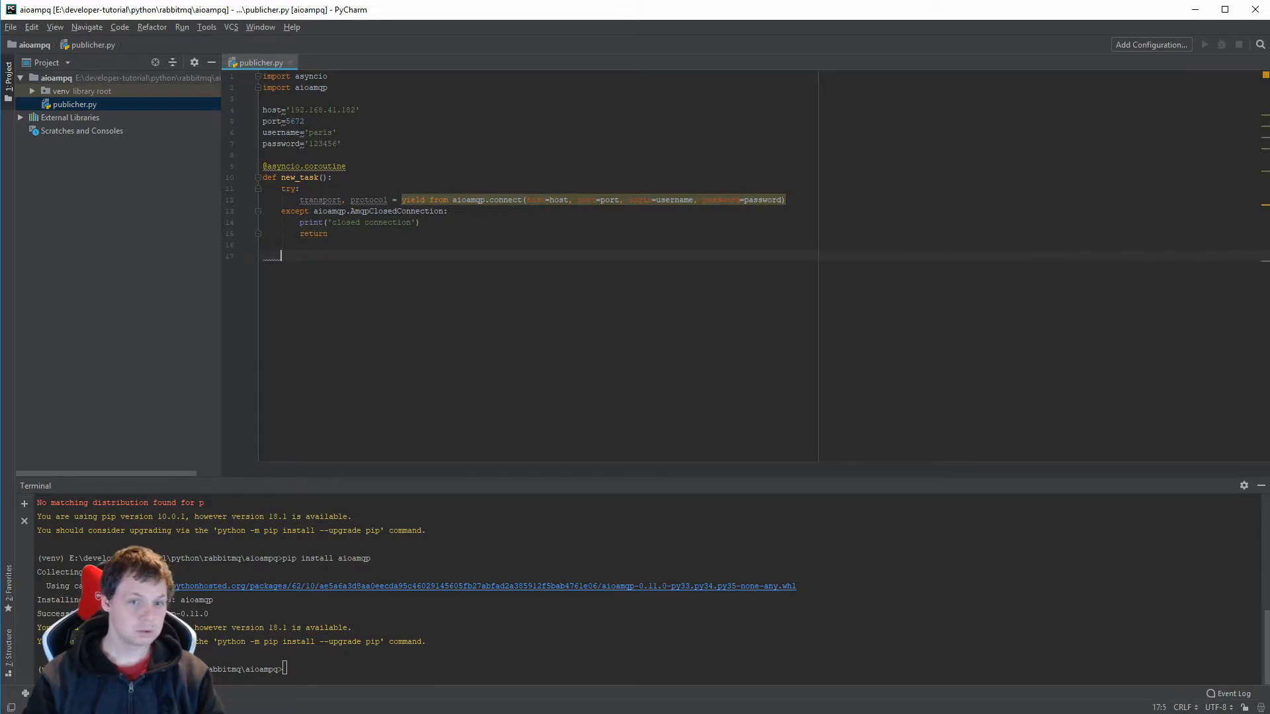
text(channel )
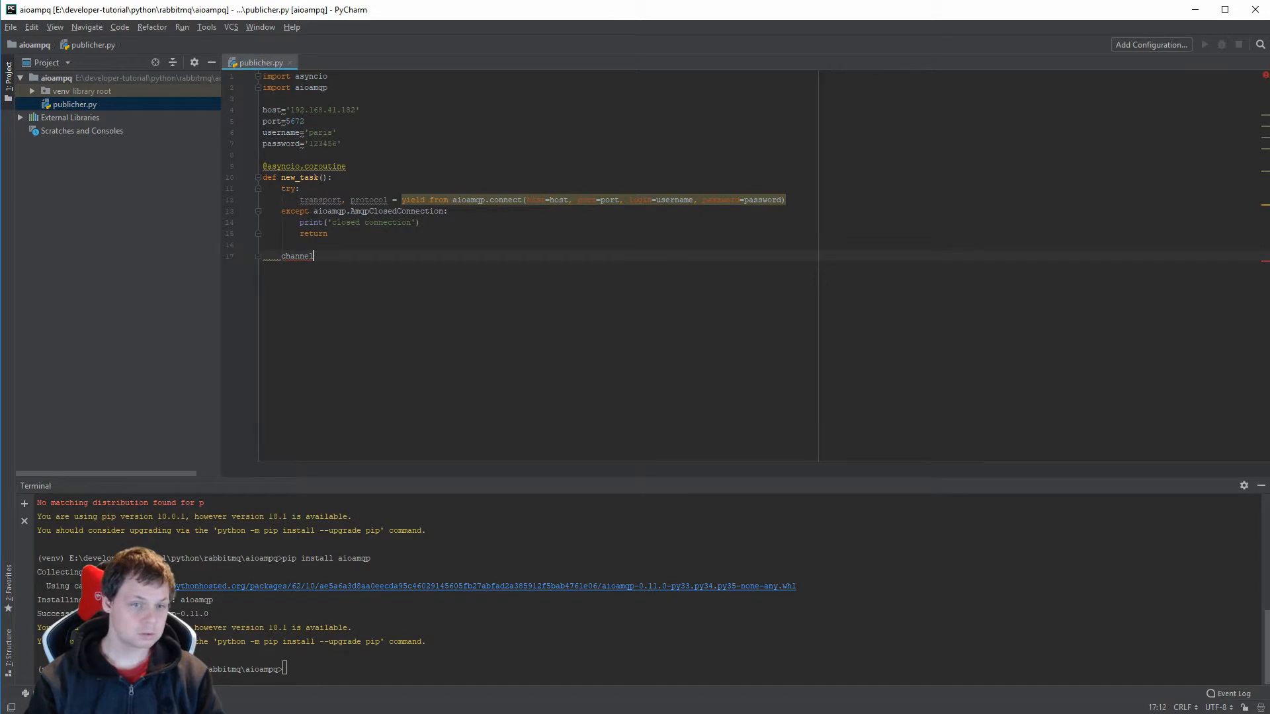
text(= yield  from proto)
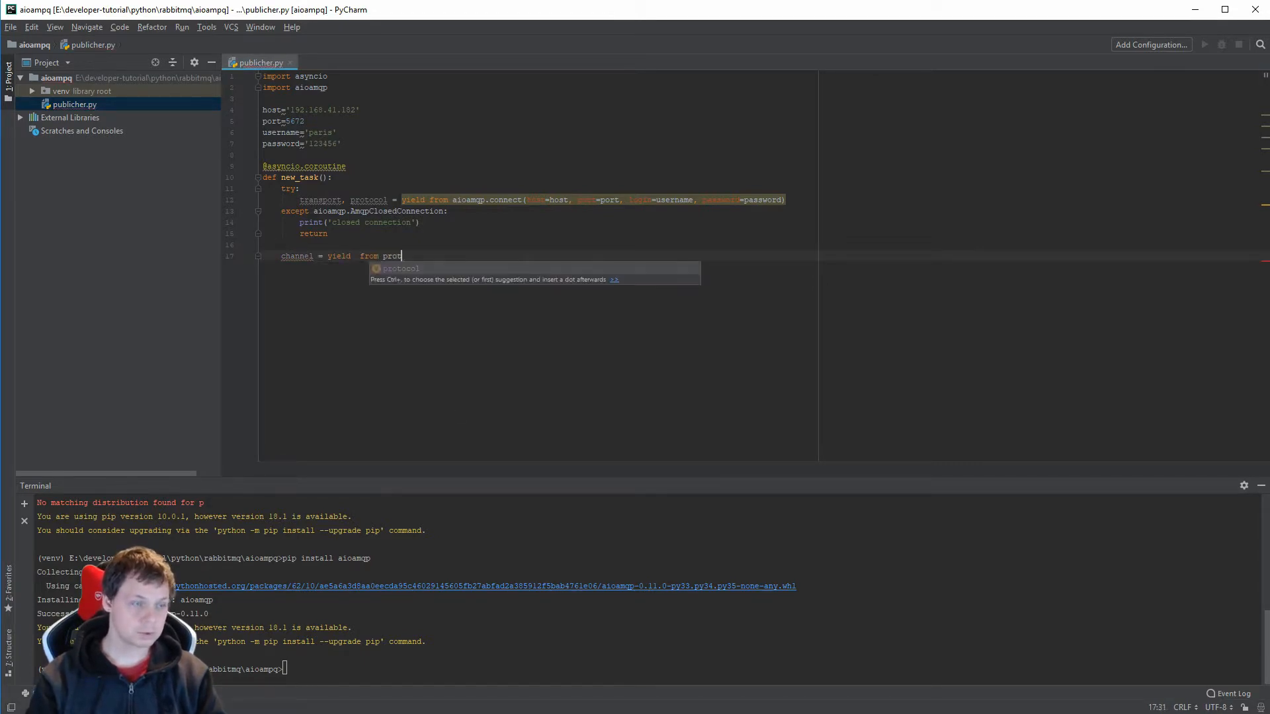
text(col.channe)
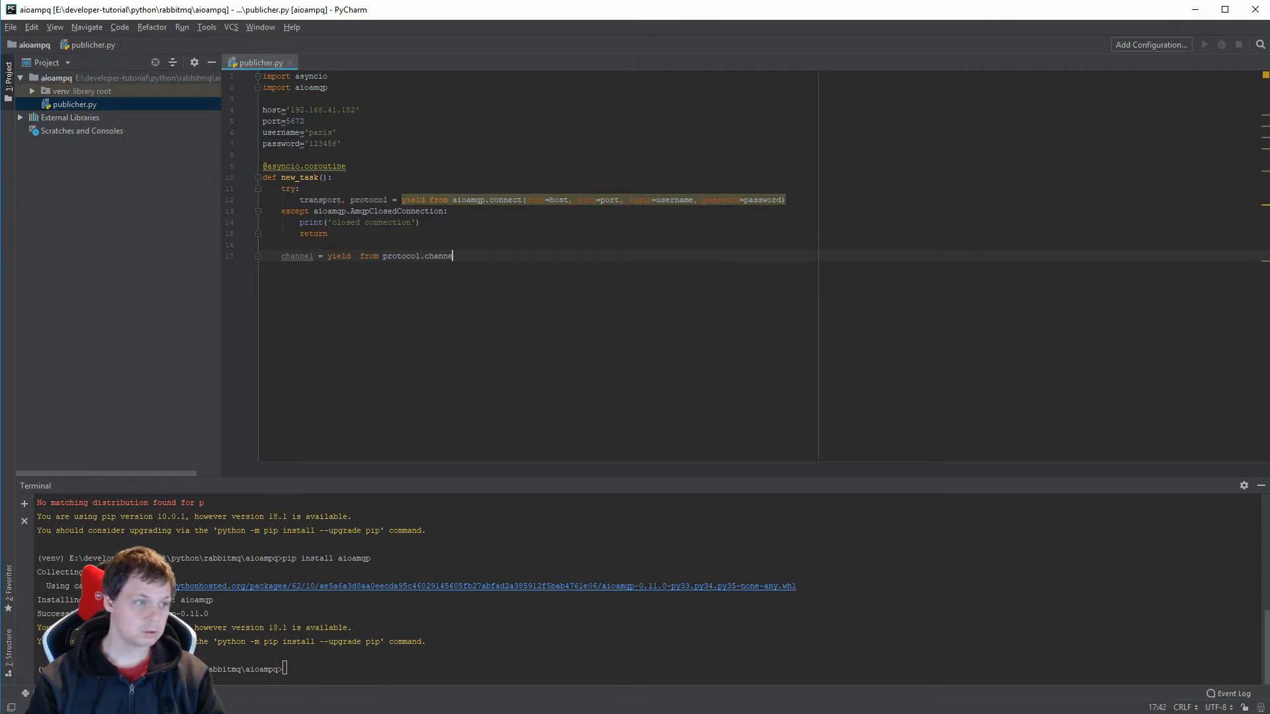
text(l())
Add channel = yield from protocol.channel() and begin the message dictionary below it.
key(Return)
key(Return)
key(BackSpace)
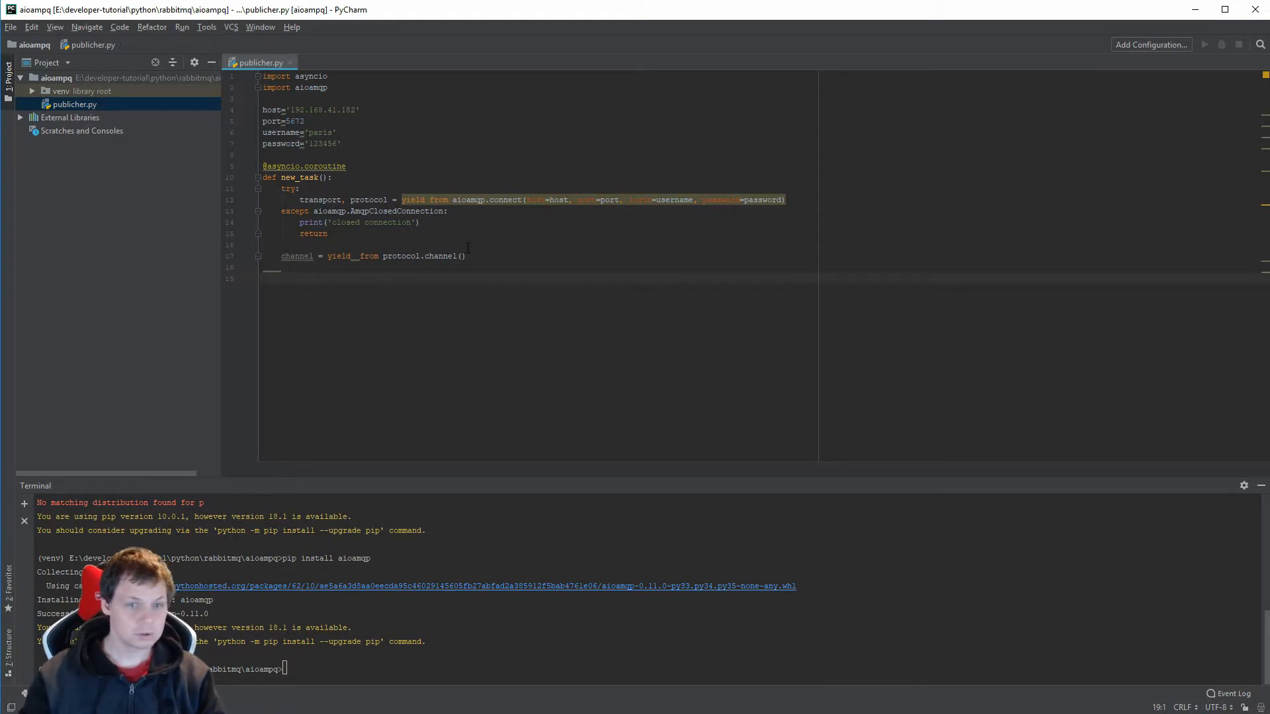
key(BackSpace)
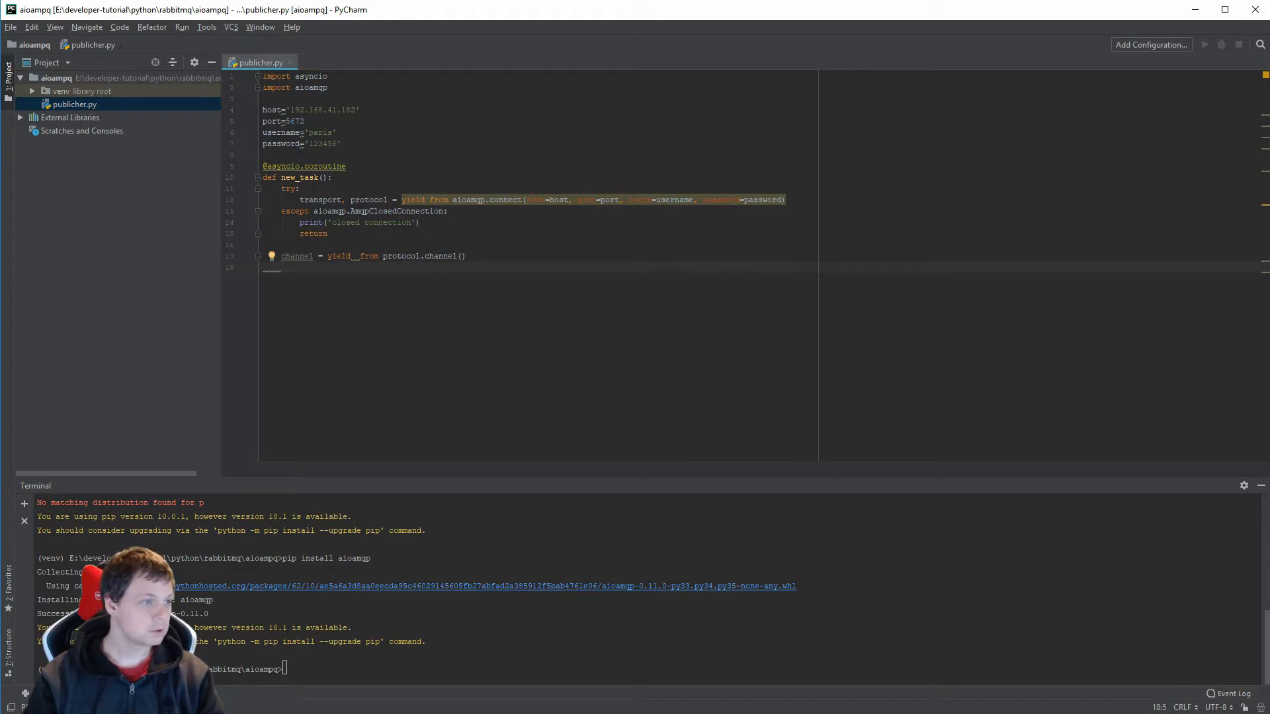
key(Return)
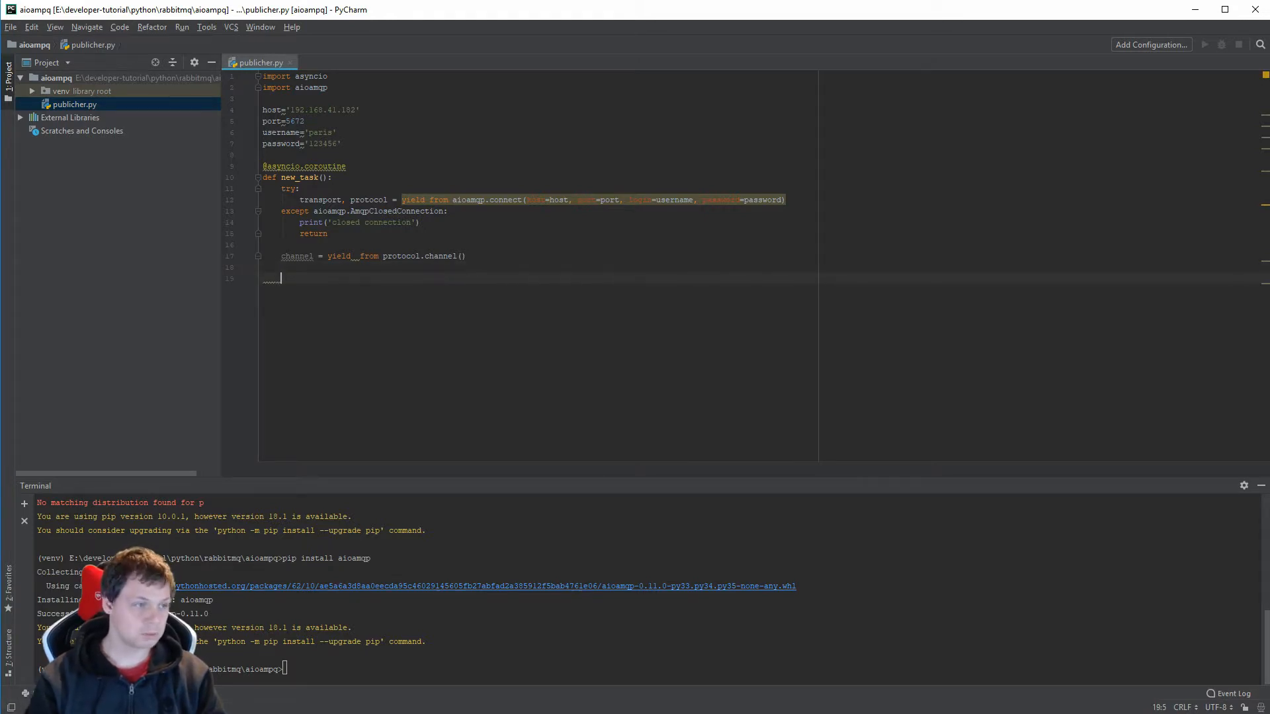
text(message = {)
Fill the message dictionary with 'method': 'new' and move below it for a yield statement.
key(Return)
text('method':)
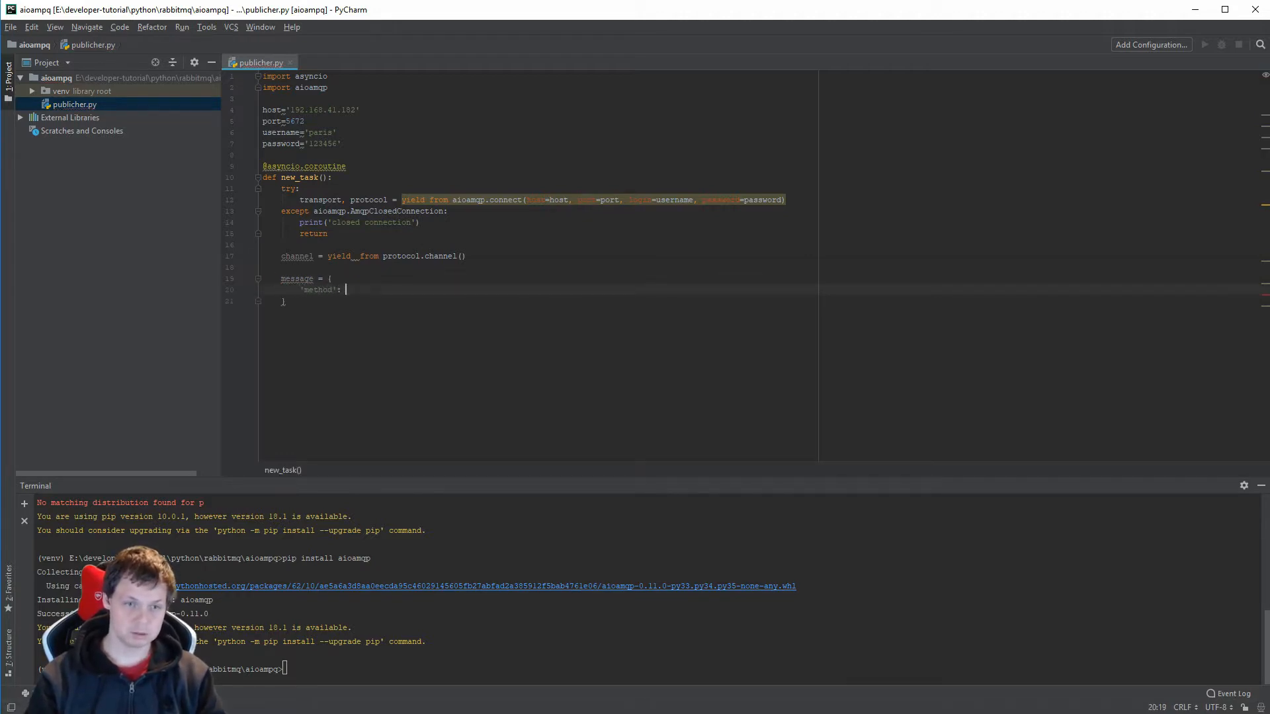
text( 'new)
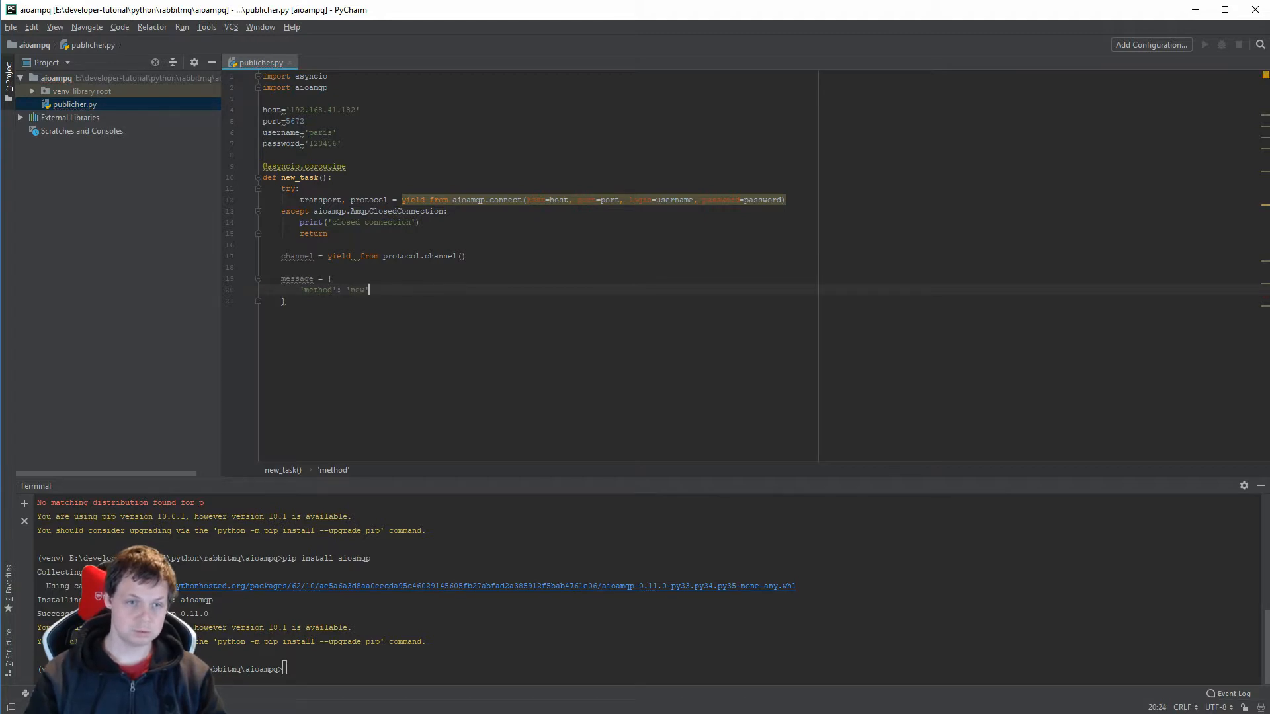
key(Down)
key(Return)
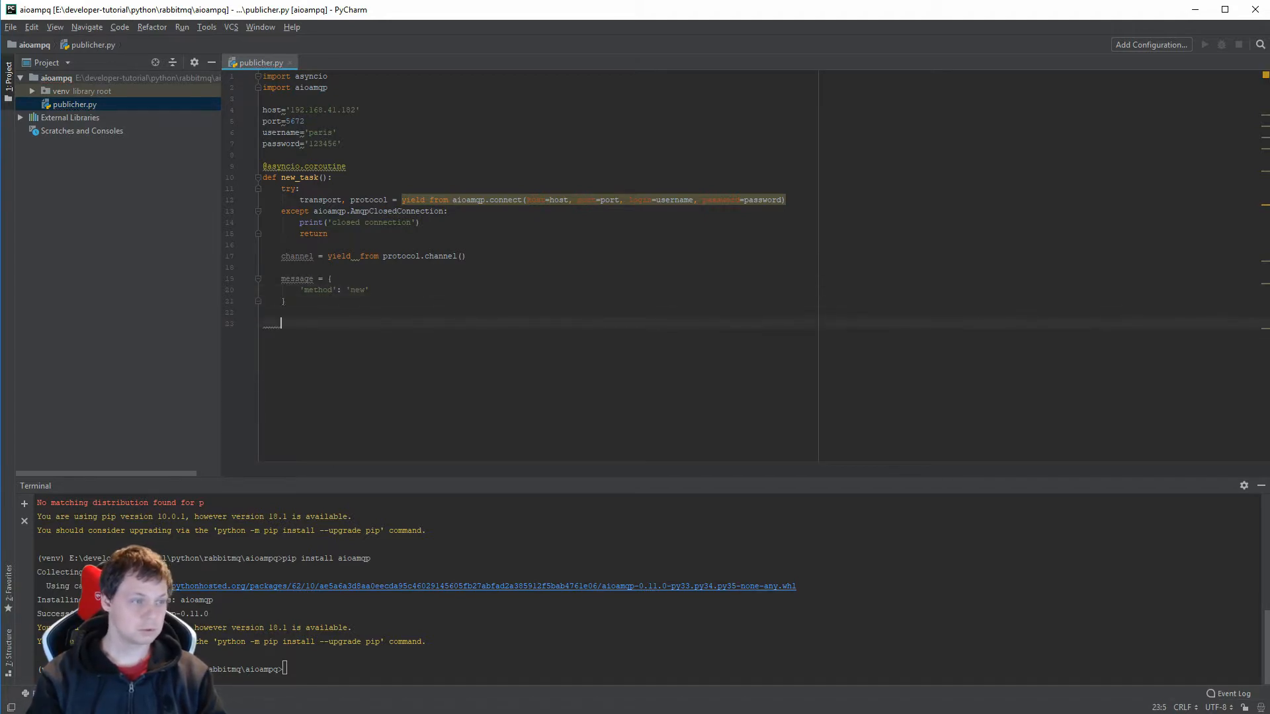
text(ye)
text(ild )
text(from )
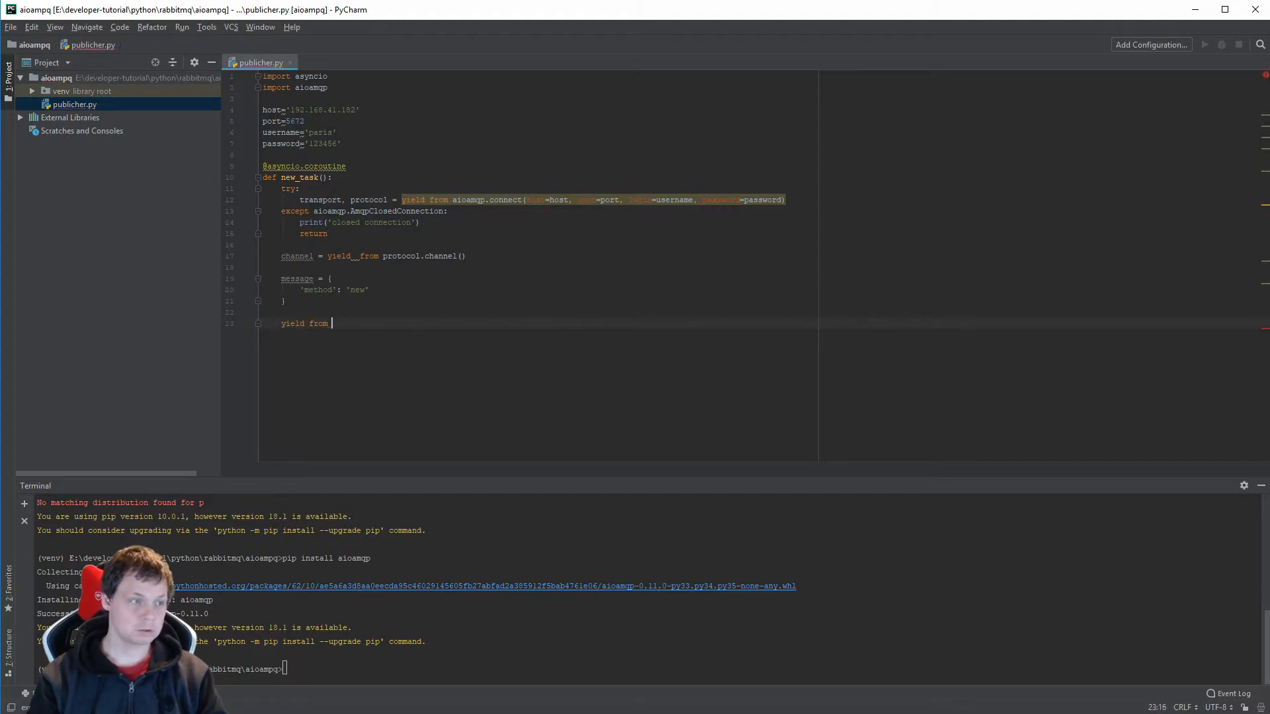
text(channel.)
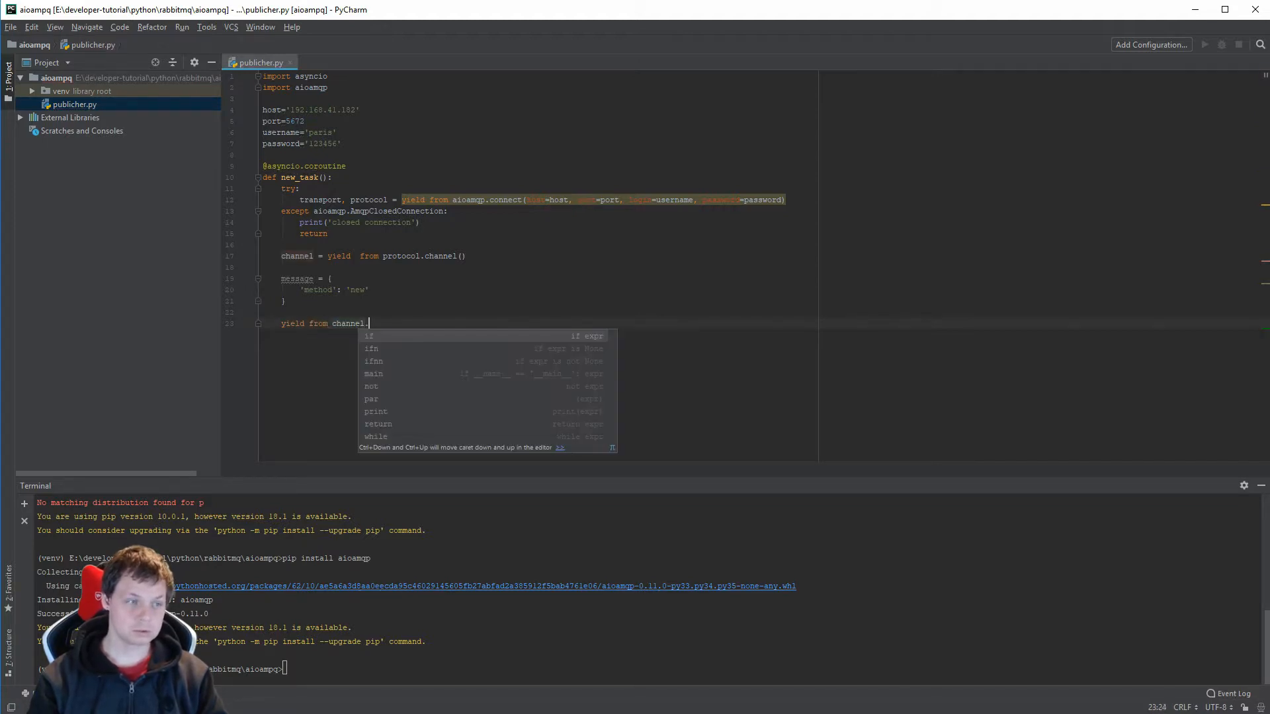
text(basic)
Write yield from channel.basic_publish( with payload=json.dumps(message) on its own line.
key(Return)
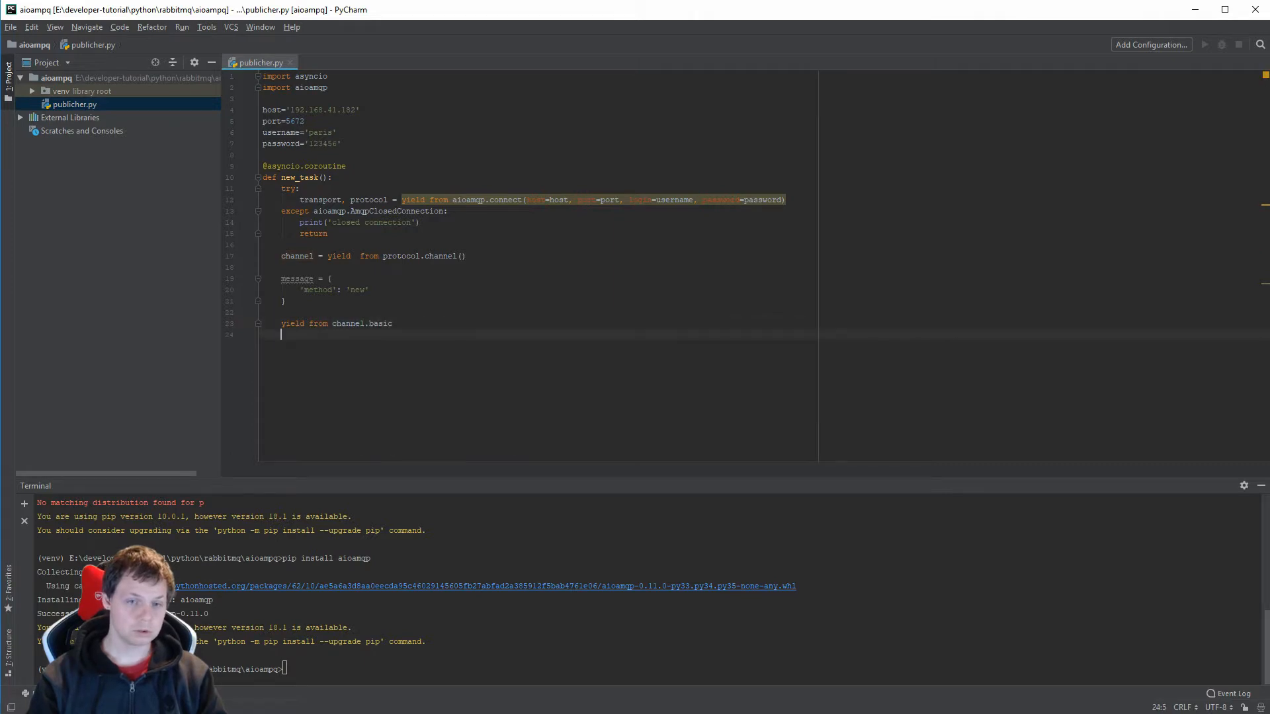
key(BackSpace)
text(p)
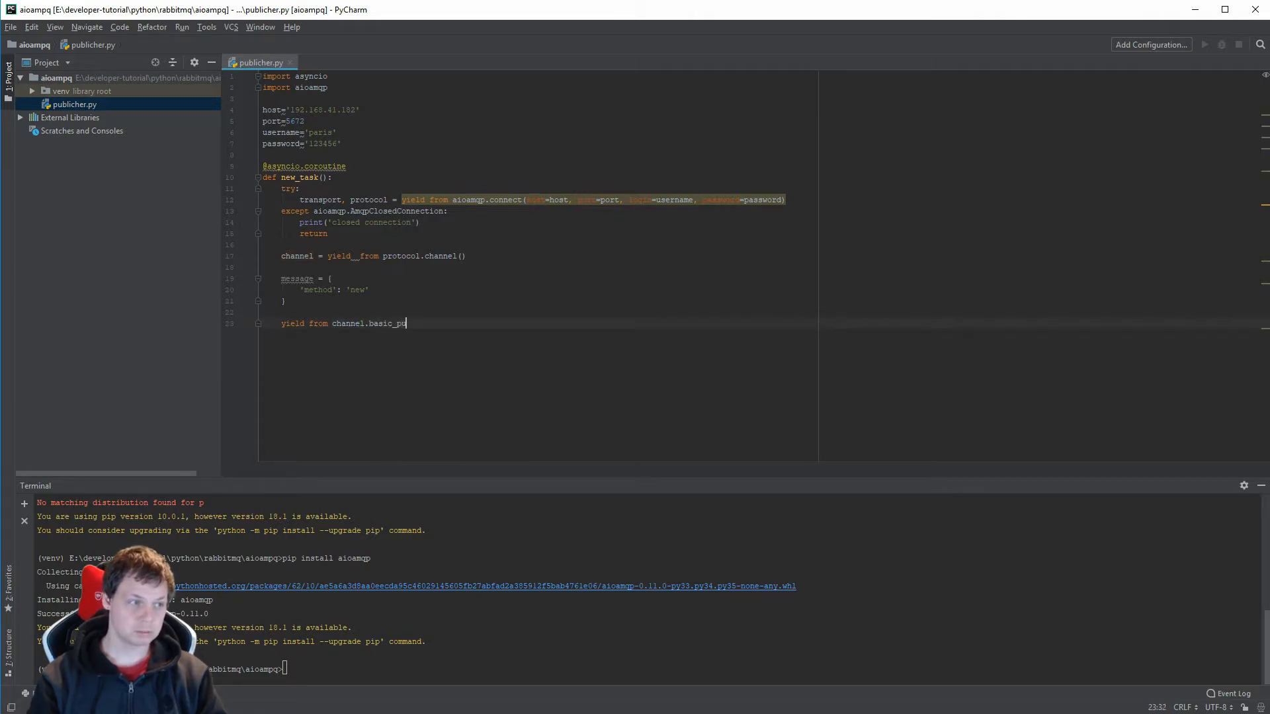
text(ublish()
key(Return)
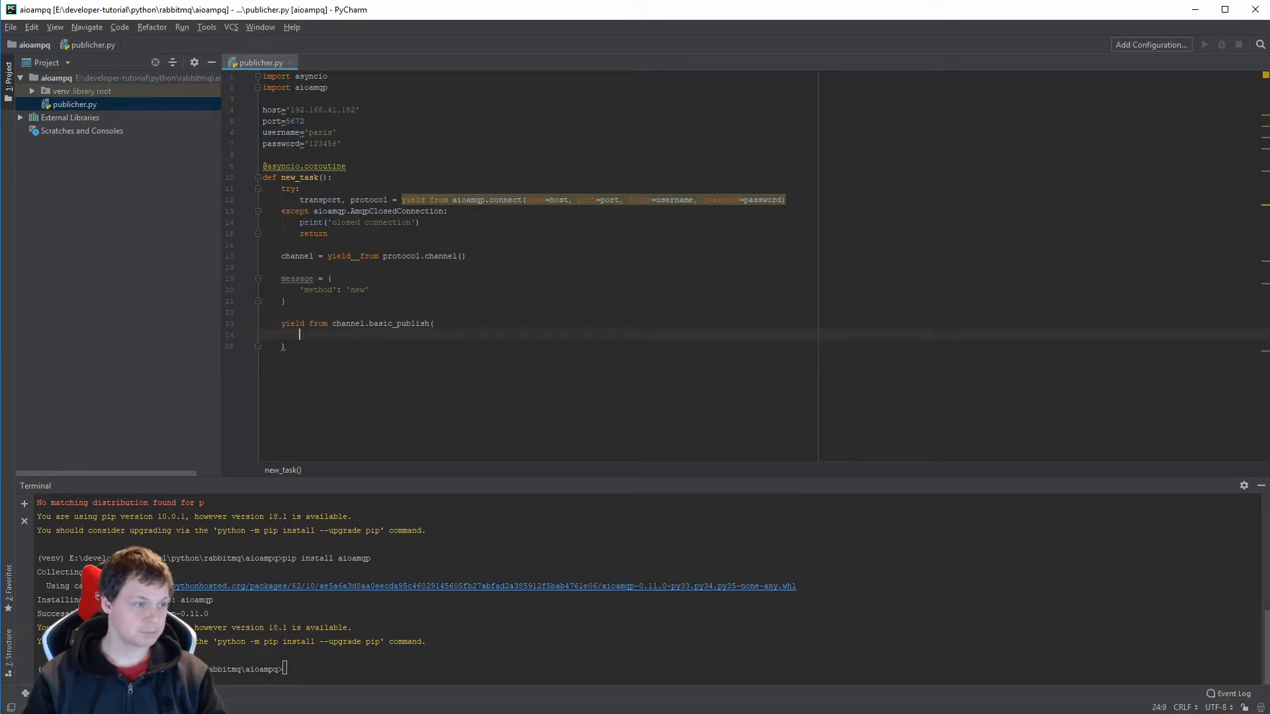
text(payloa)
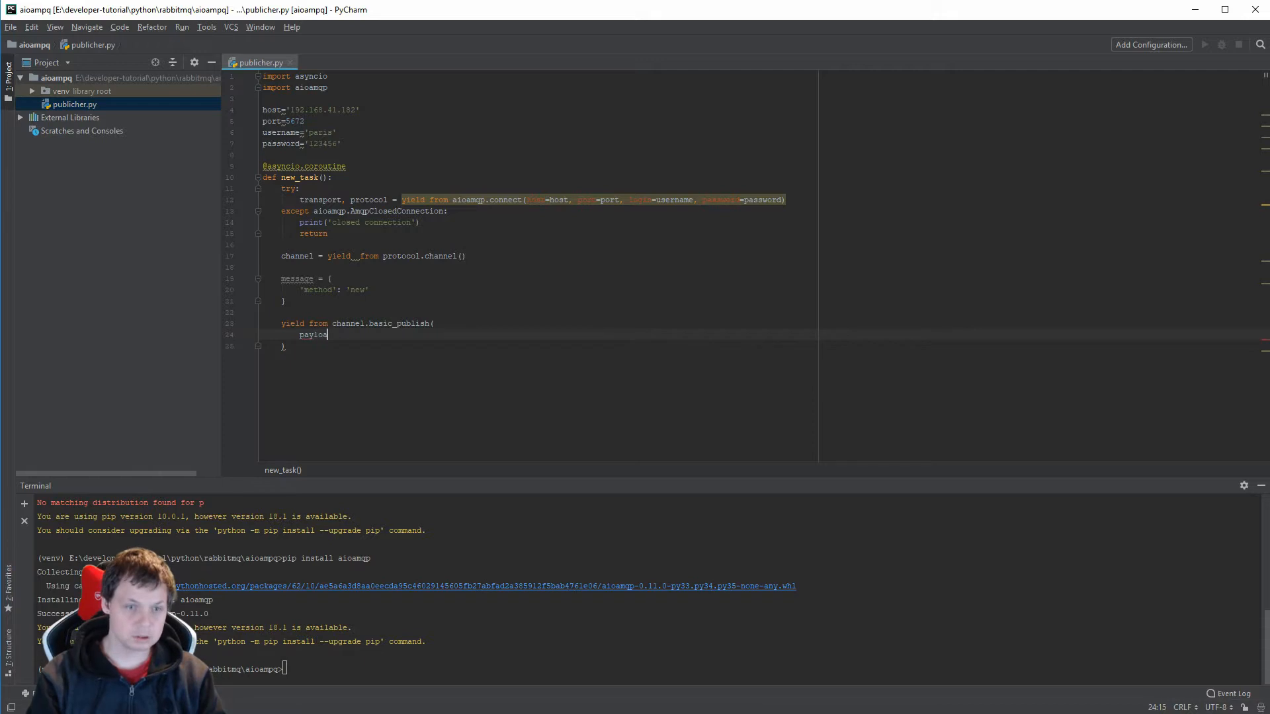
text(d=json.dumps(message)
Add import json on line 3 below the existing imports.
click(360, 97)
text(import json)
key(Return)
key(Return)
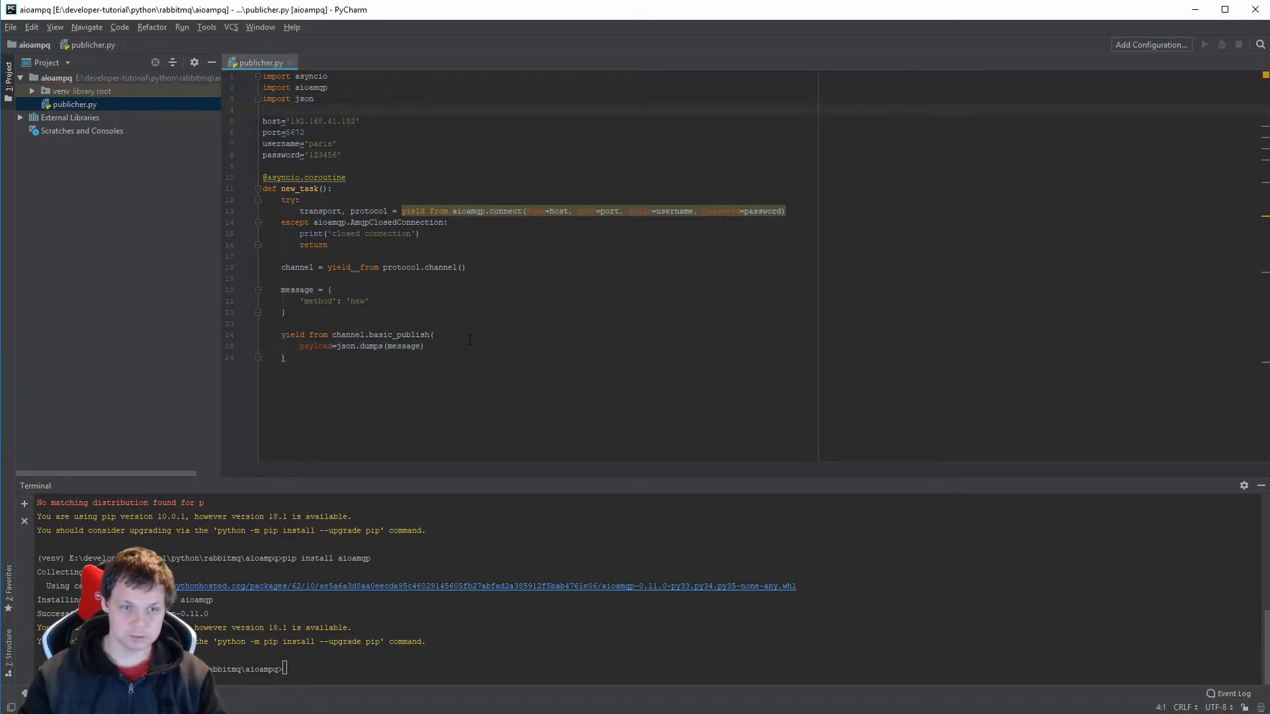
key(Down)
key(Down)
key(Up)
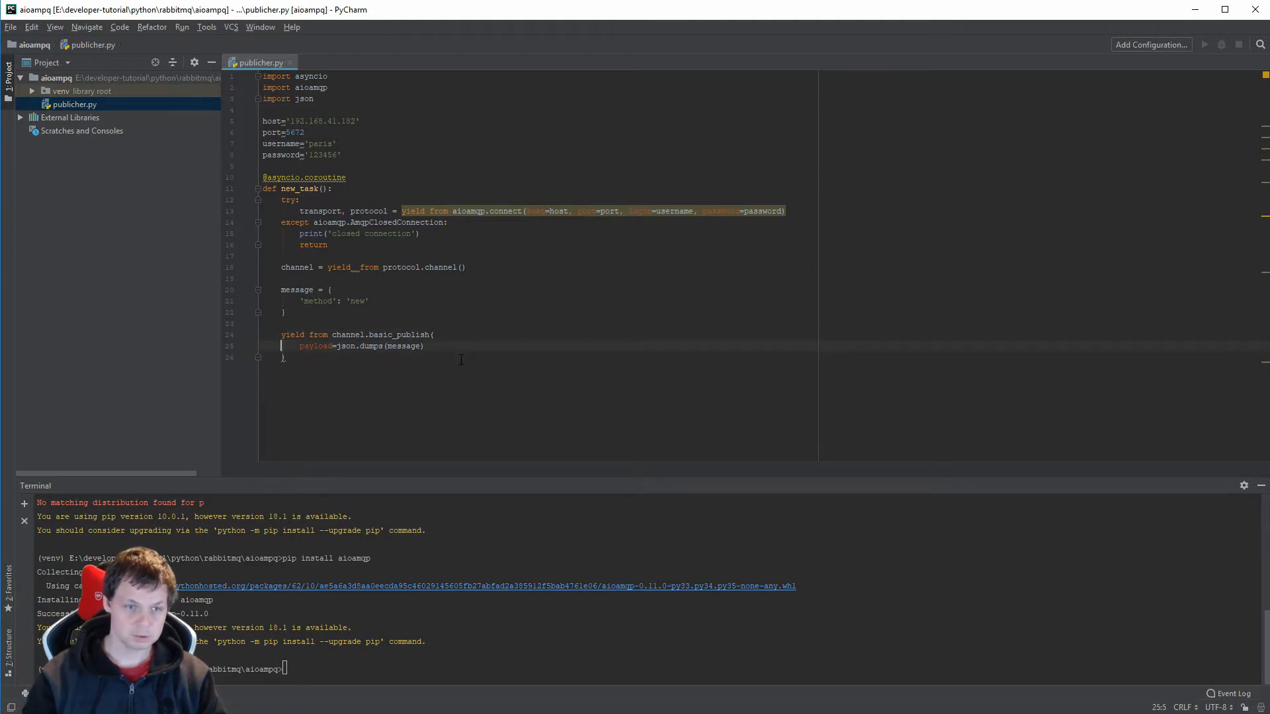
Add a comma after the payload argument and open a new argument line for exchange_name.
key(Down)
key(Left)
key(Up)
key(End)
text(,)
key(Return)
text(exchange_name='',)
Pass exchange_name='', routing_key='task_queue' and properties={'delivery_mode': 2} to the publish call.
key(Return)
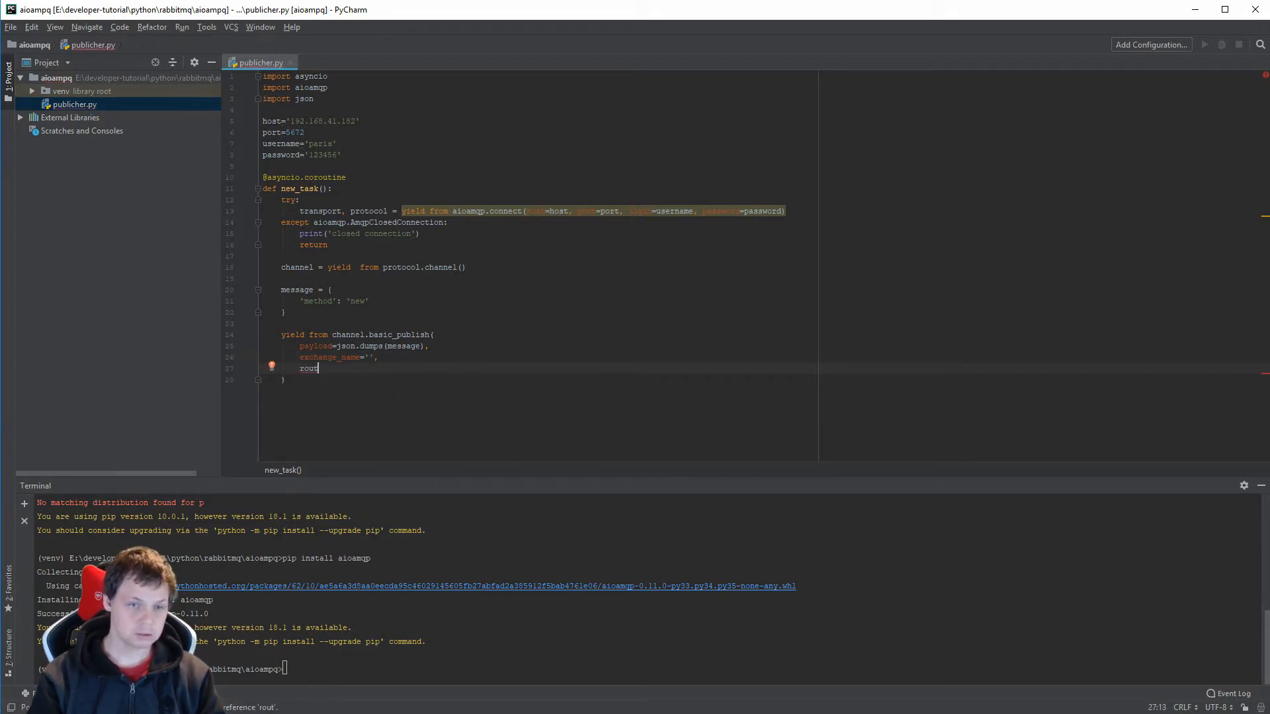
text(r)
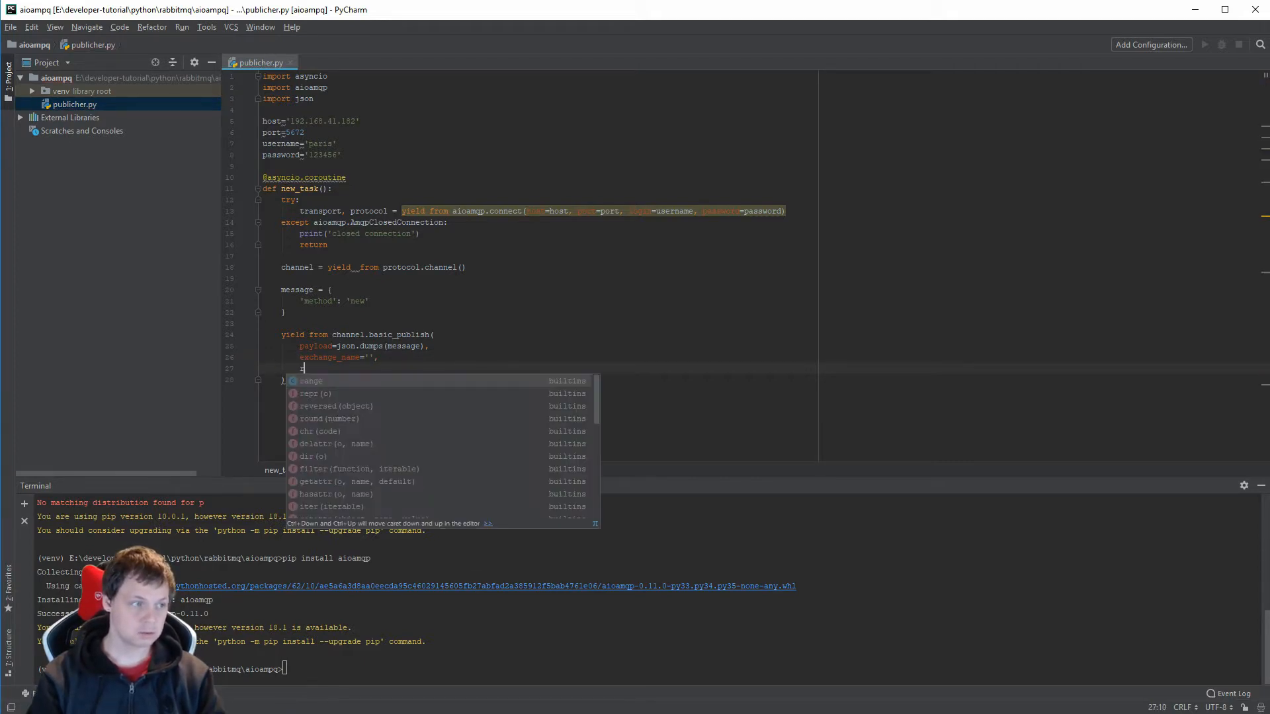
text(outing_)
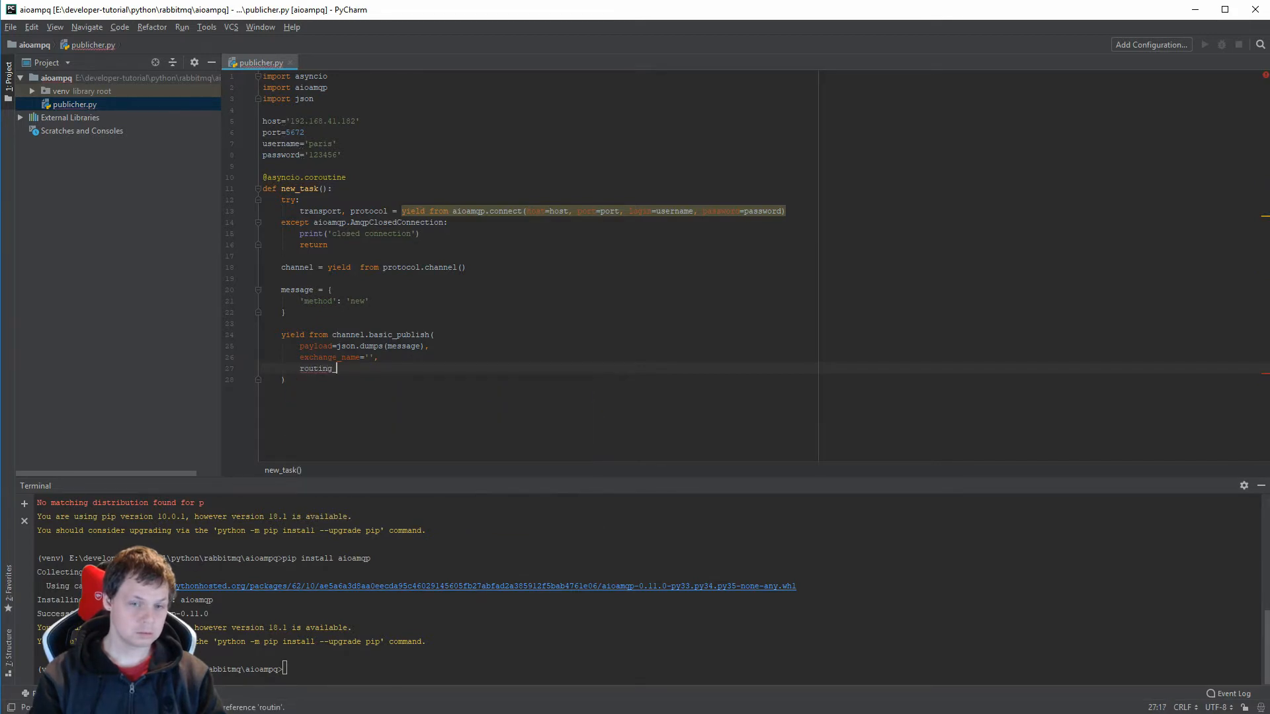
text(key='task'_queue)
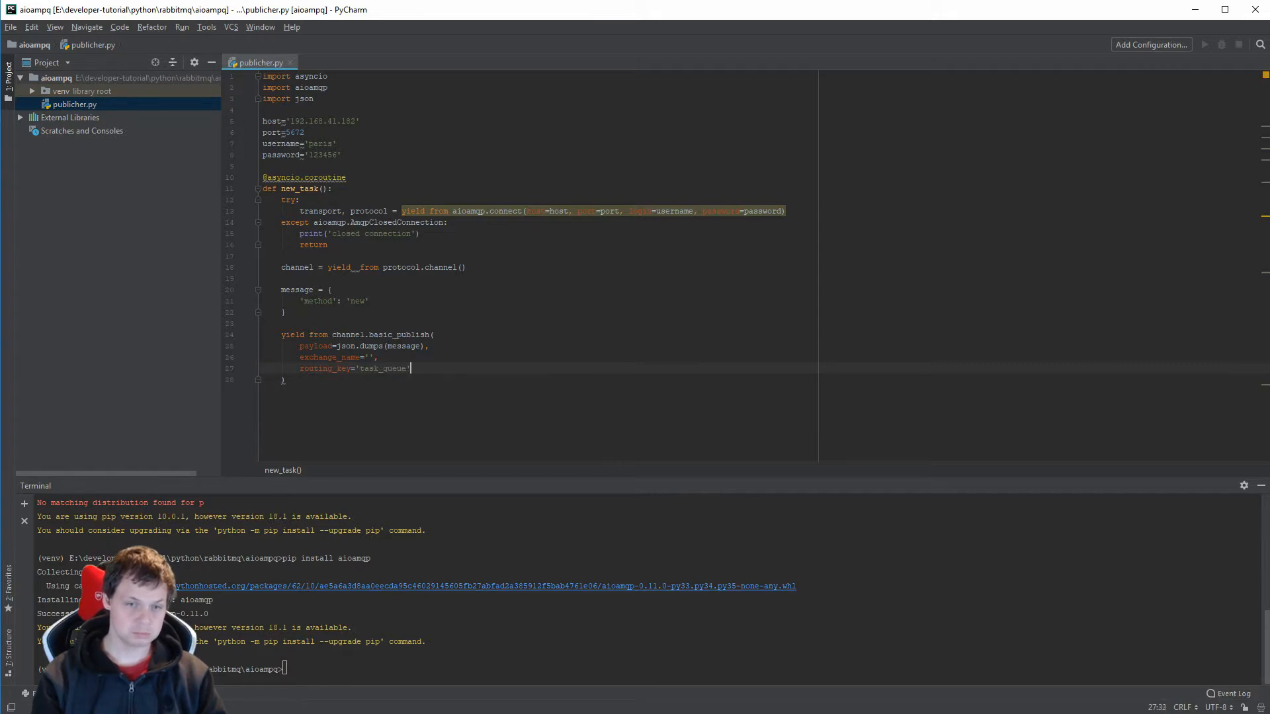
text(,)
key(Return)
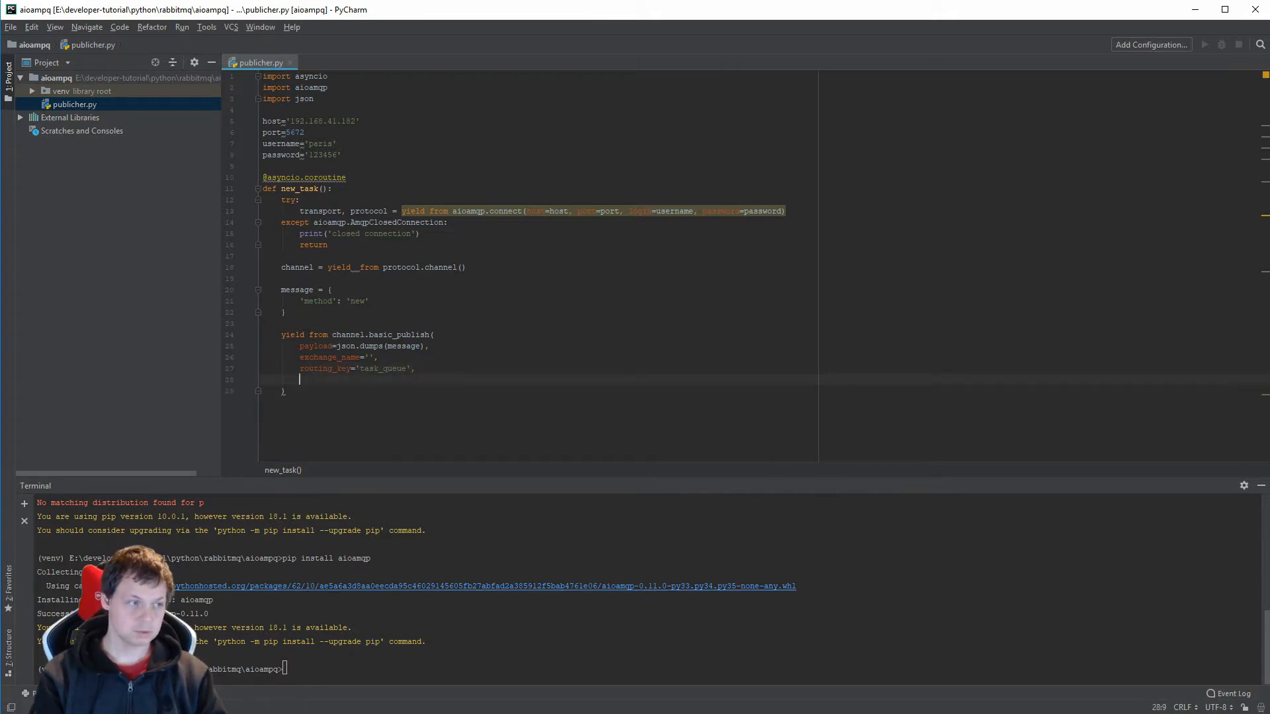
text(prot)
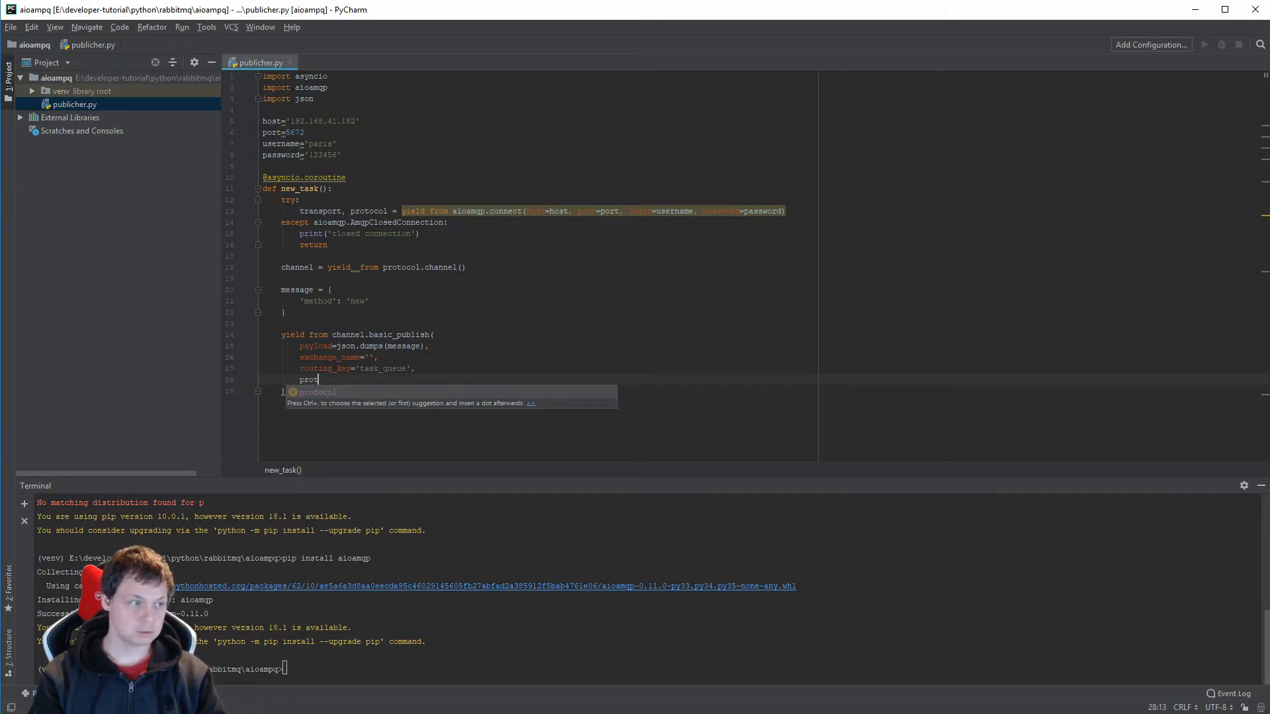
key(BackSpace)
text(pre)
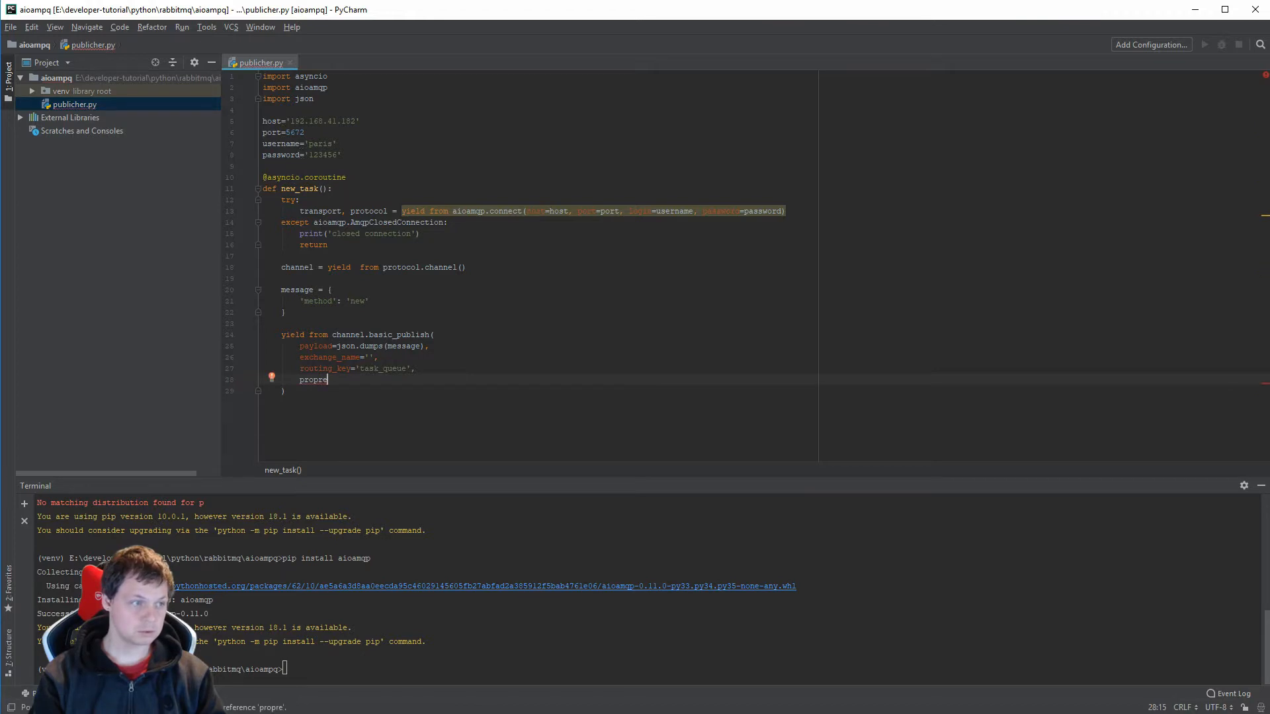
key(BackSpace)
key(BackSpace)
text(erties={)
key(Return)
key(BackSpace)
key(BackSpace)
key(BackSpace)
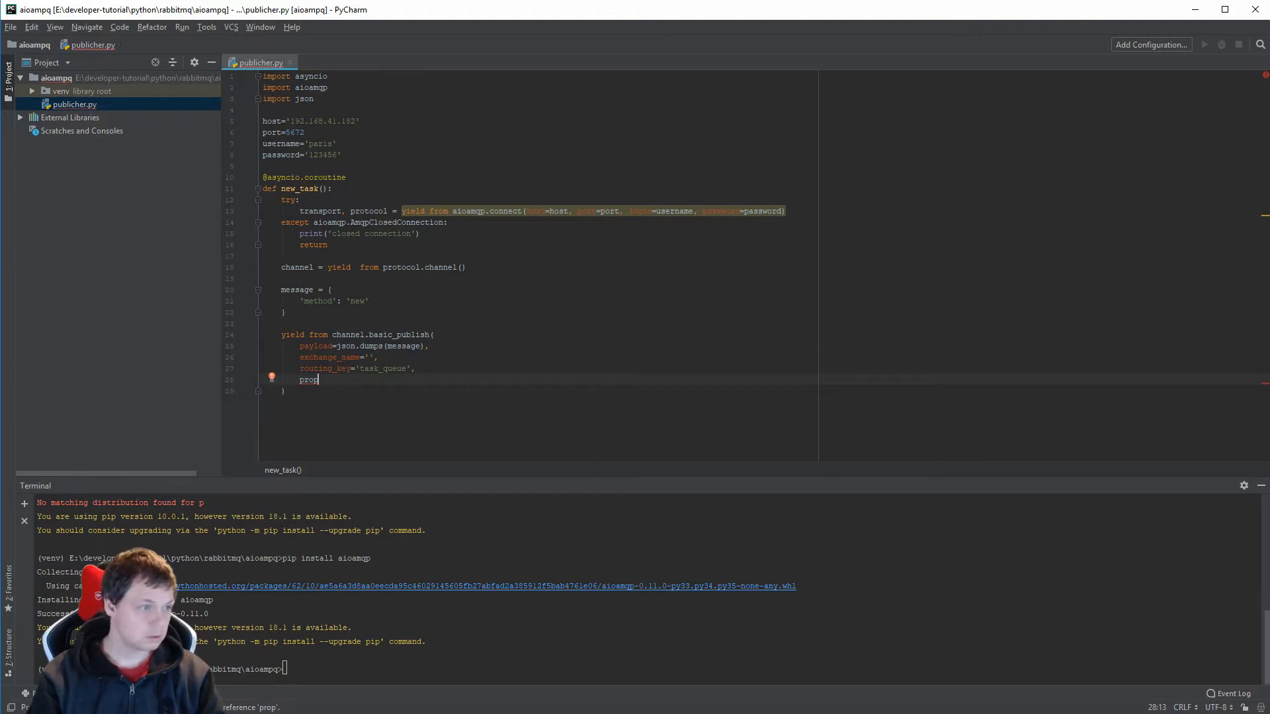
text(erties)
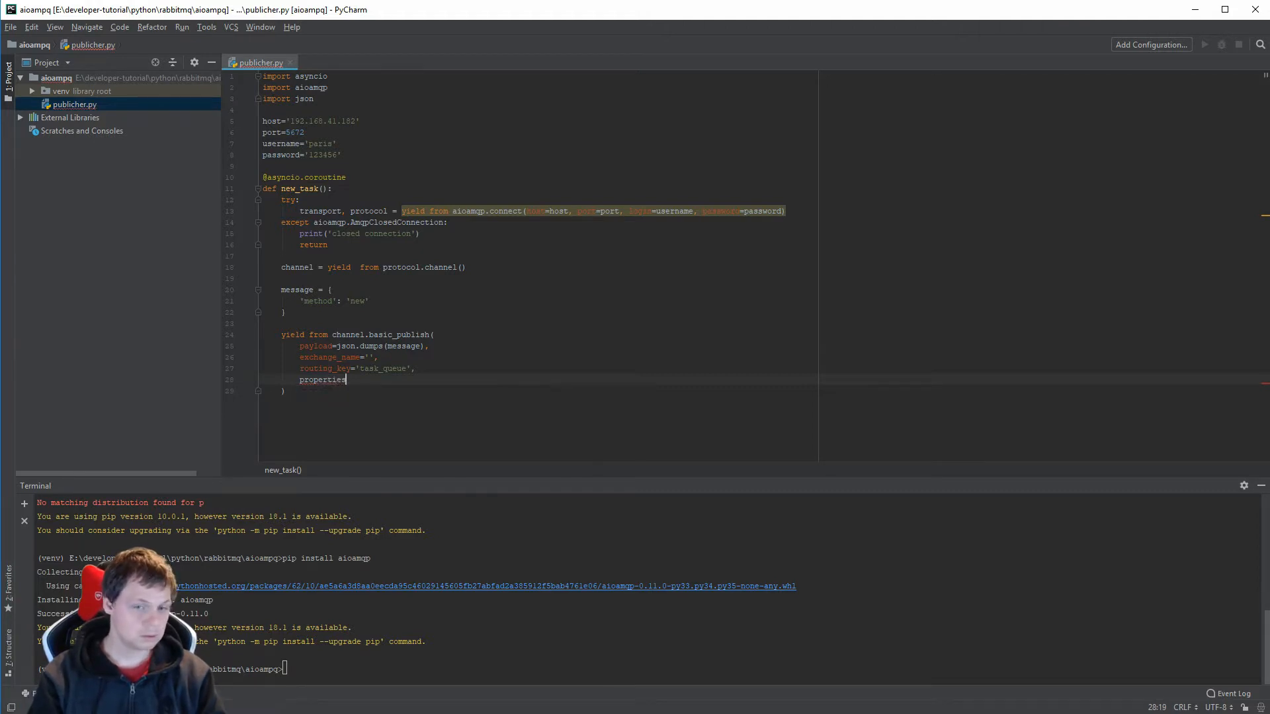
text(={)
key(Return)
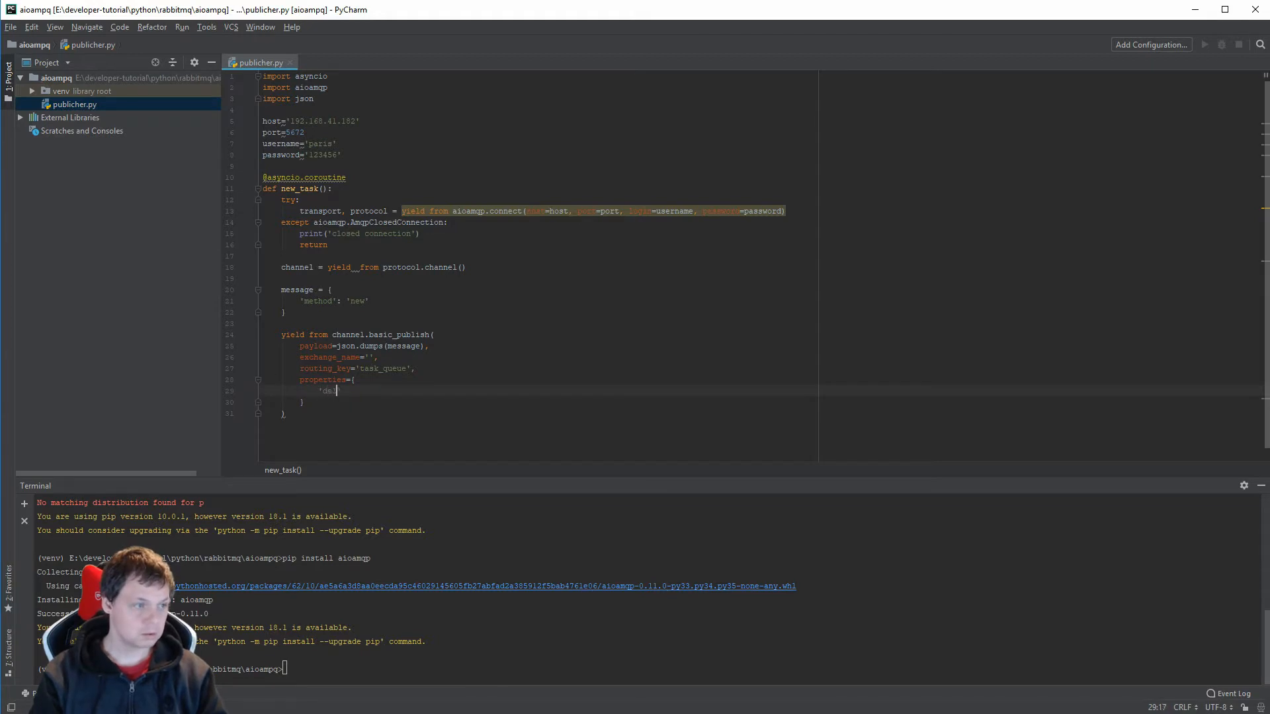
text(very_mode': 2)
key(Down)
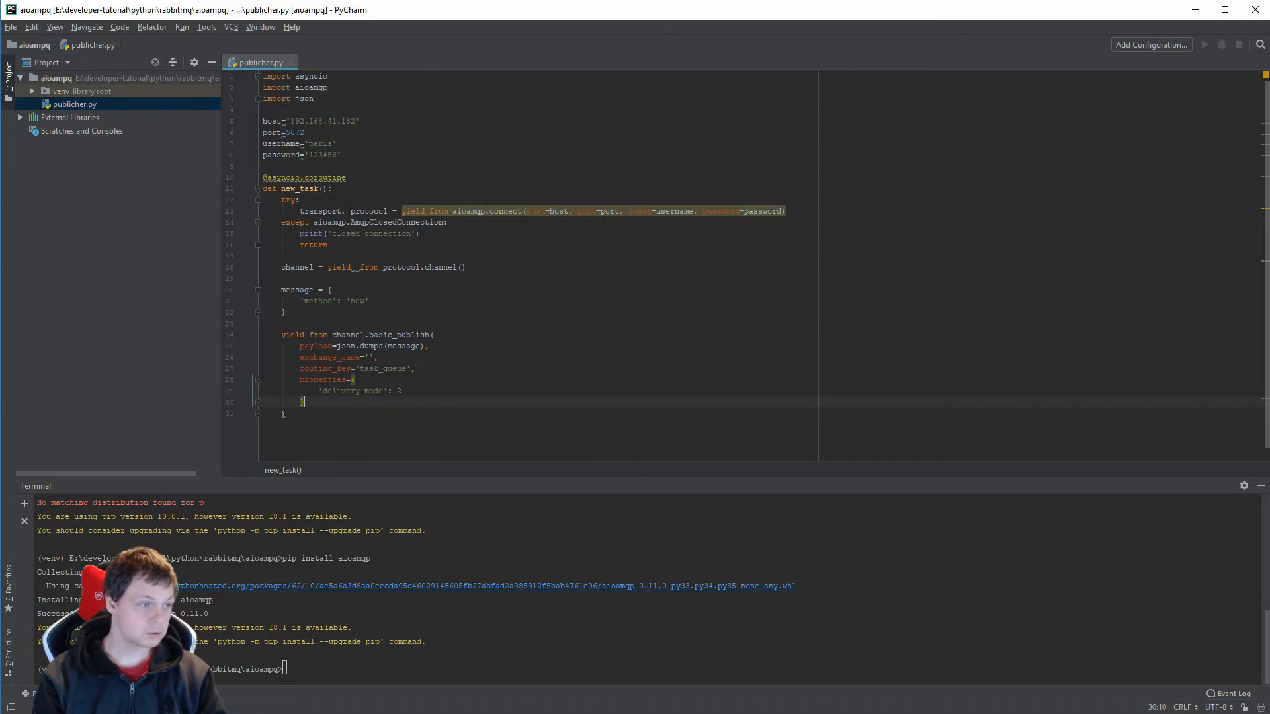
key(Down)
Add print(' [x] sent %r' % message) below the publish call.
key(Return)
key(Return)
text(print(')
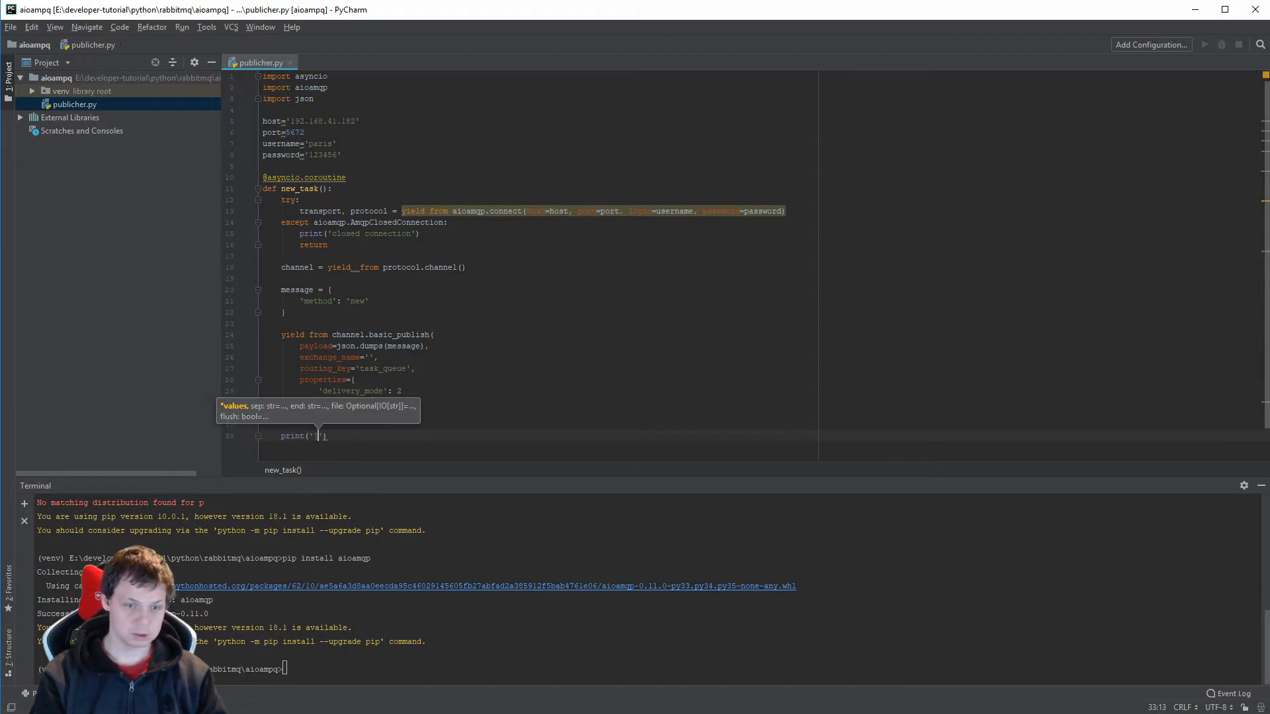
text( [x] sent %)
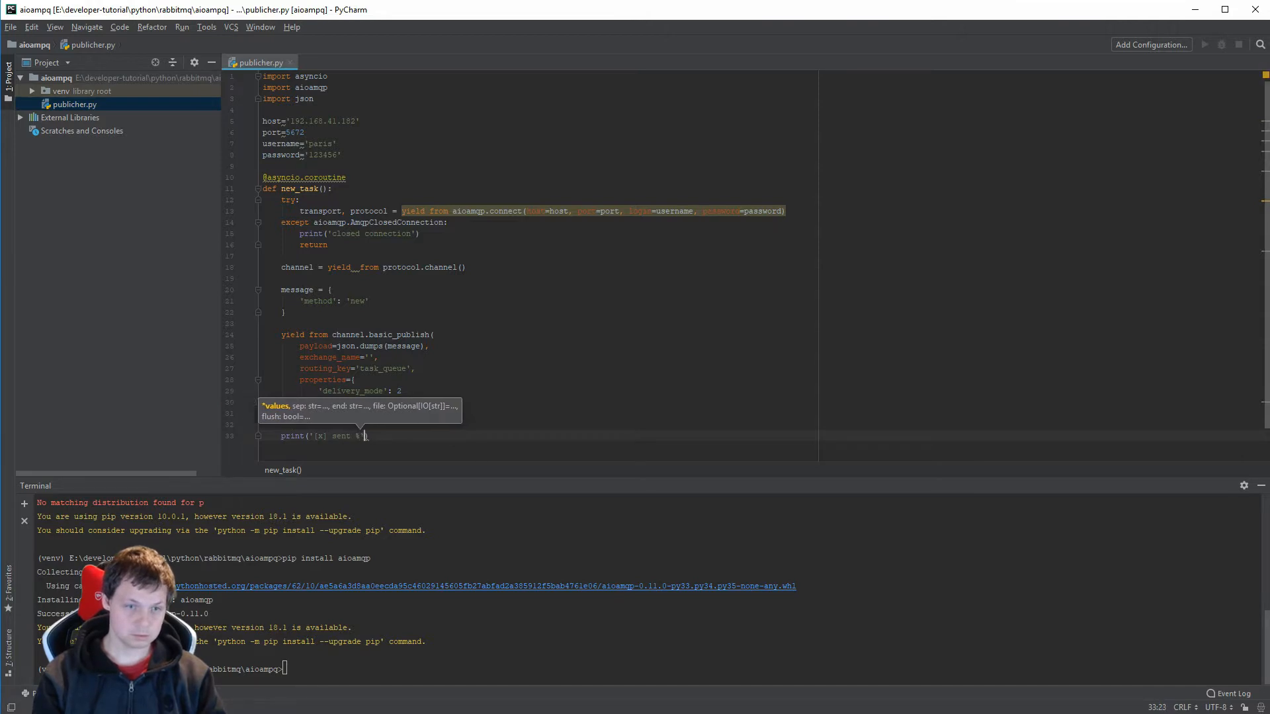
key(Right)
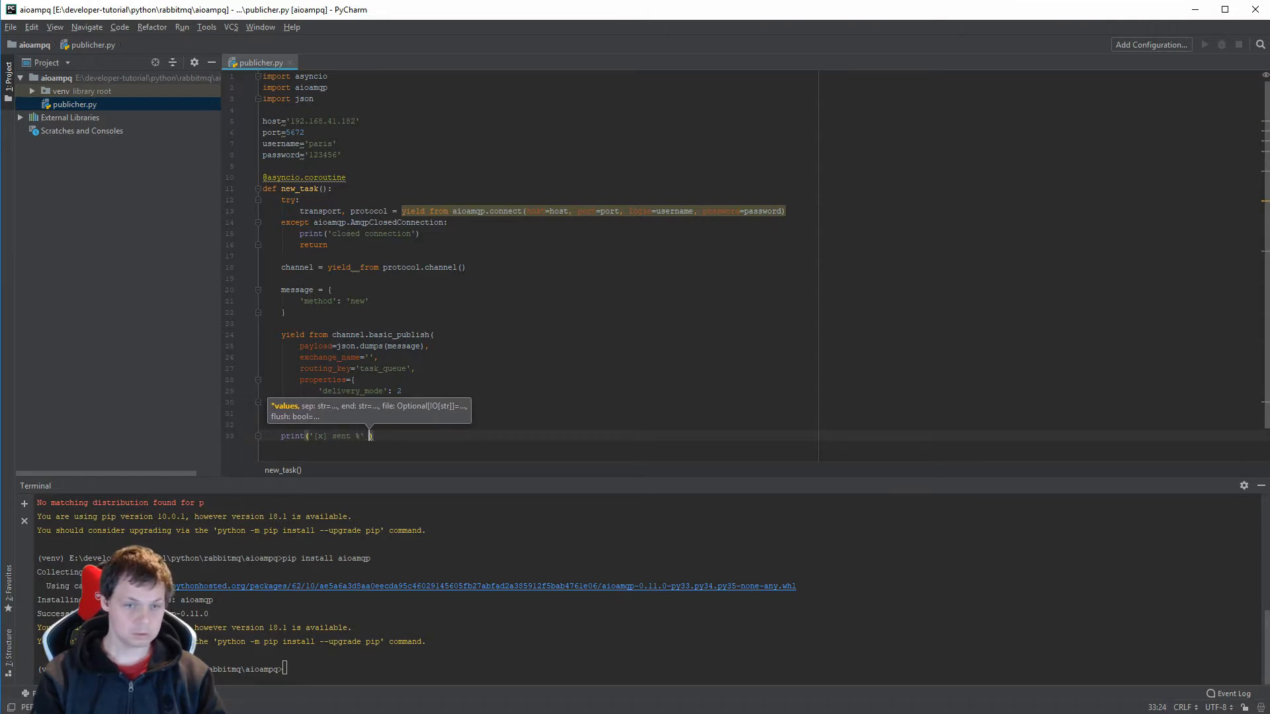
text(%)
key(BackSpace)
key(BackSpace)
key(BackSpace)
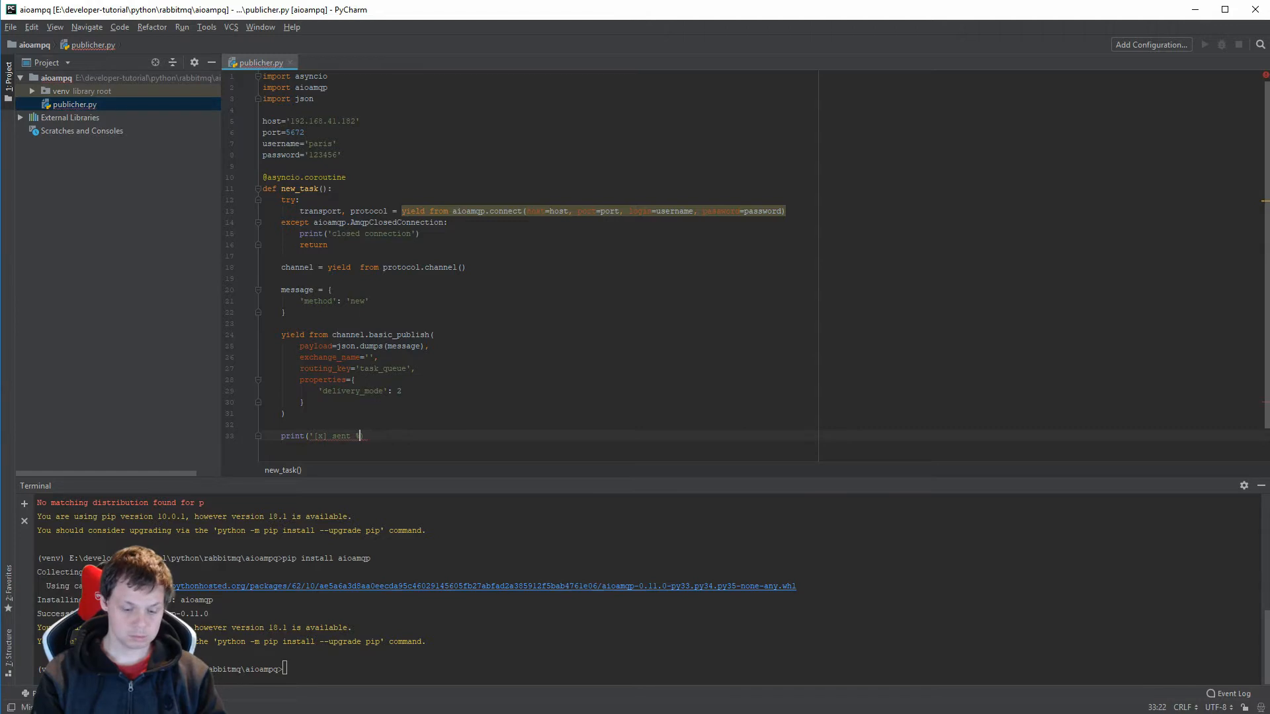
text(%r)
key(Right)
text(% m)
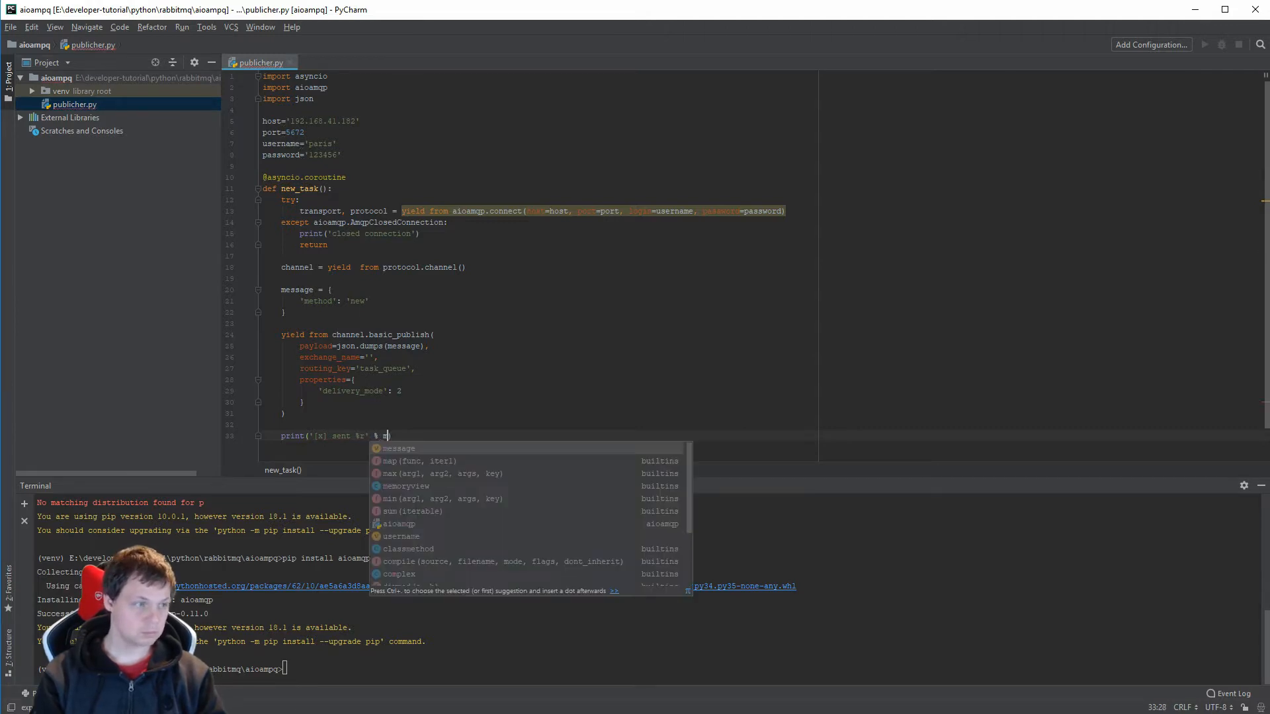
text(essage)
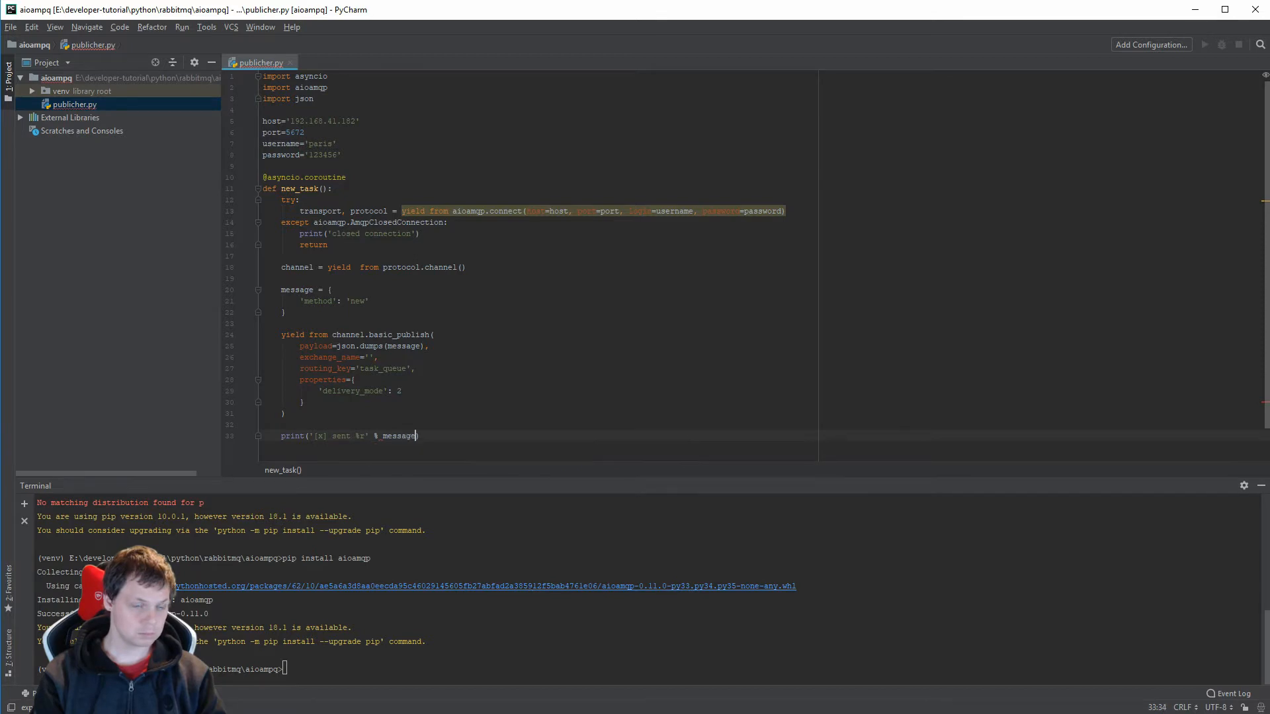
text(,)
key(Return)
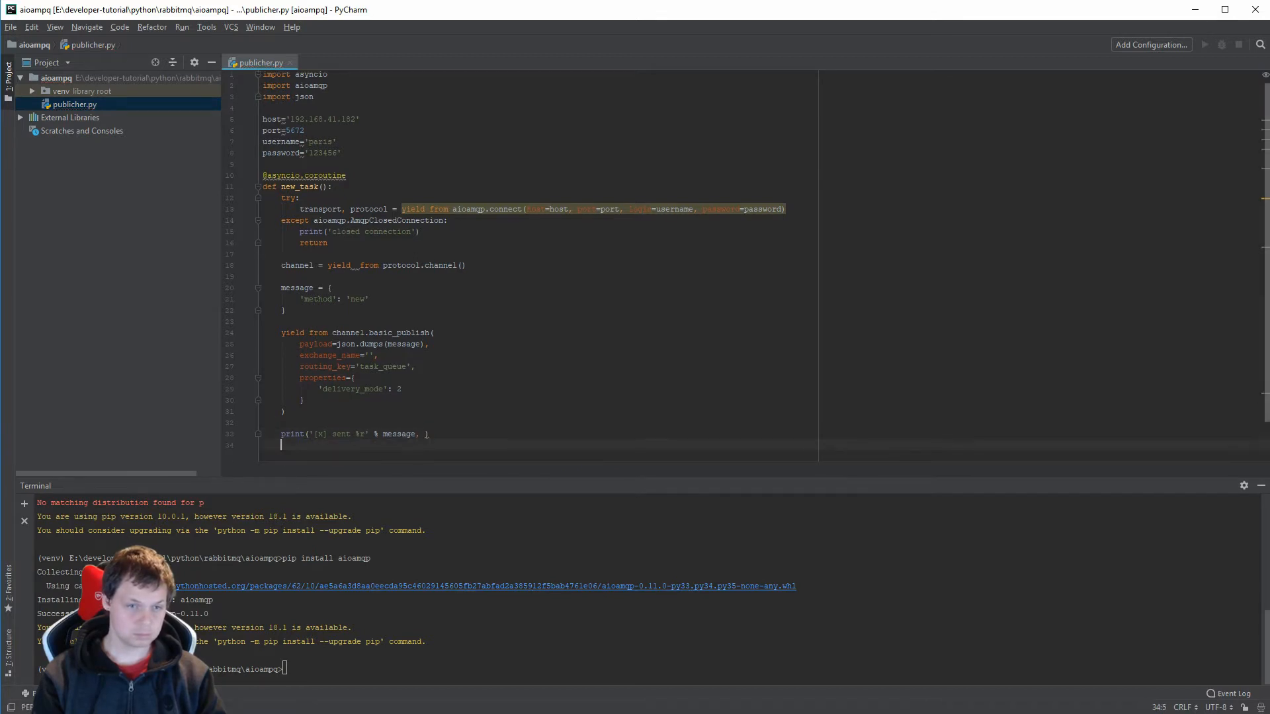
Add transport.close() to new_task and move to the empty last line of the file.
key(Return)
key(BackSpace)
text(transport.c)
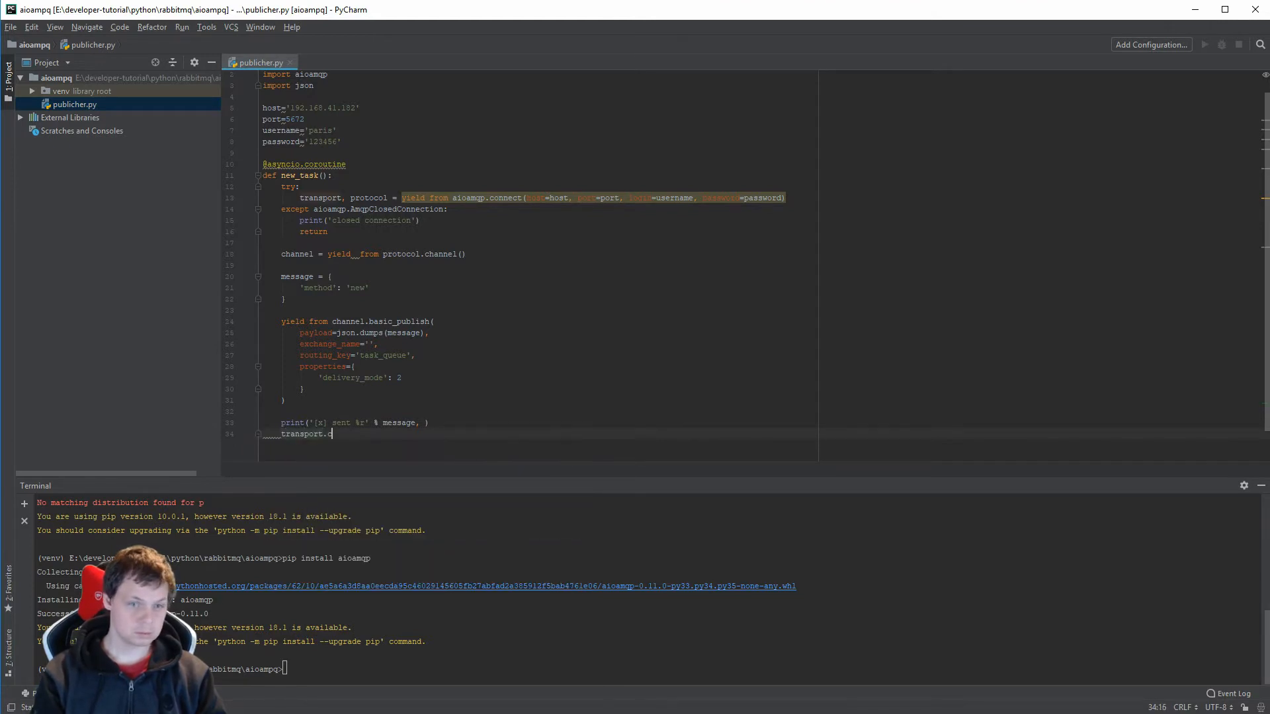
text(lose())
key(Return)
key(Return)
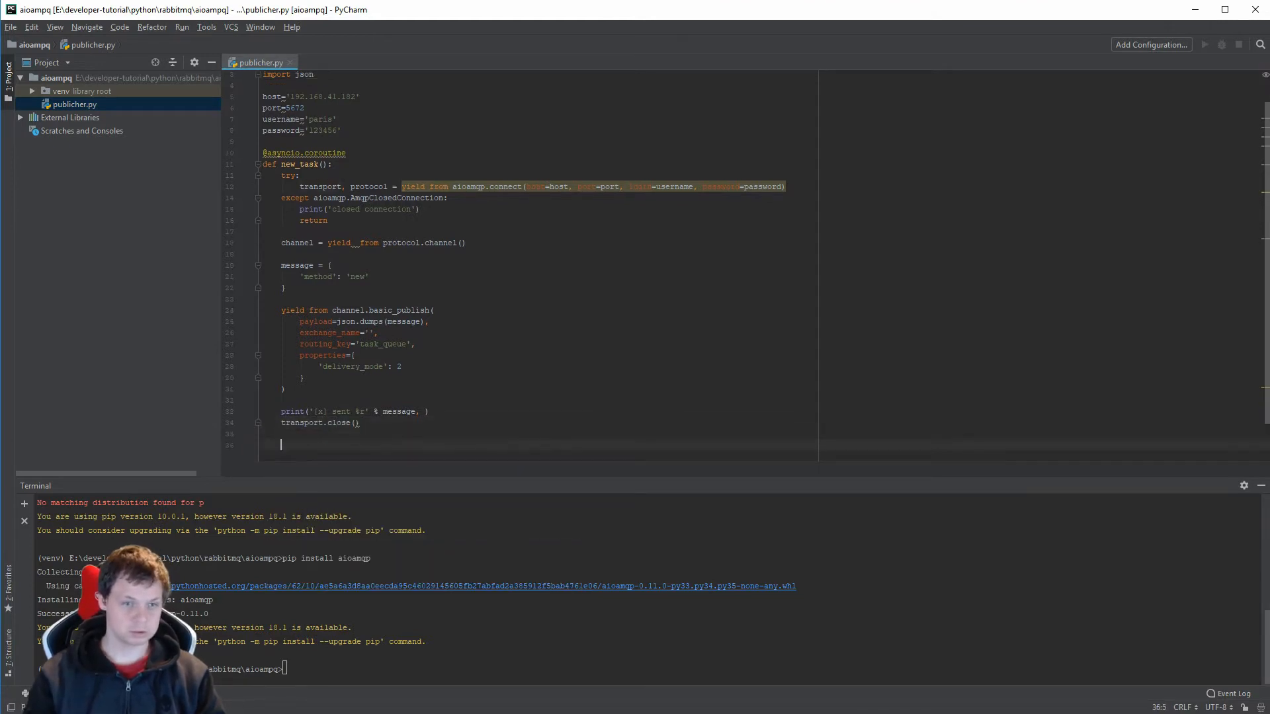
key(BackSpace)
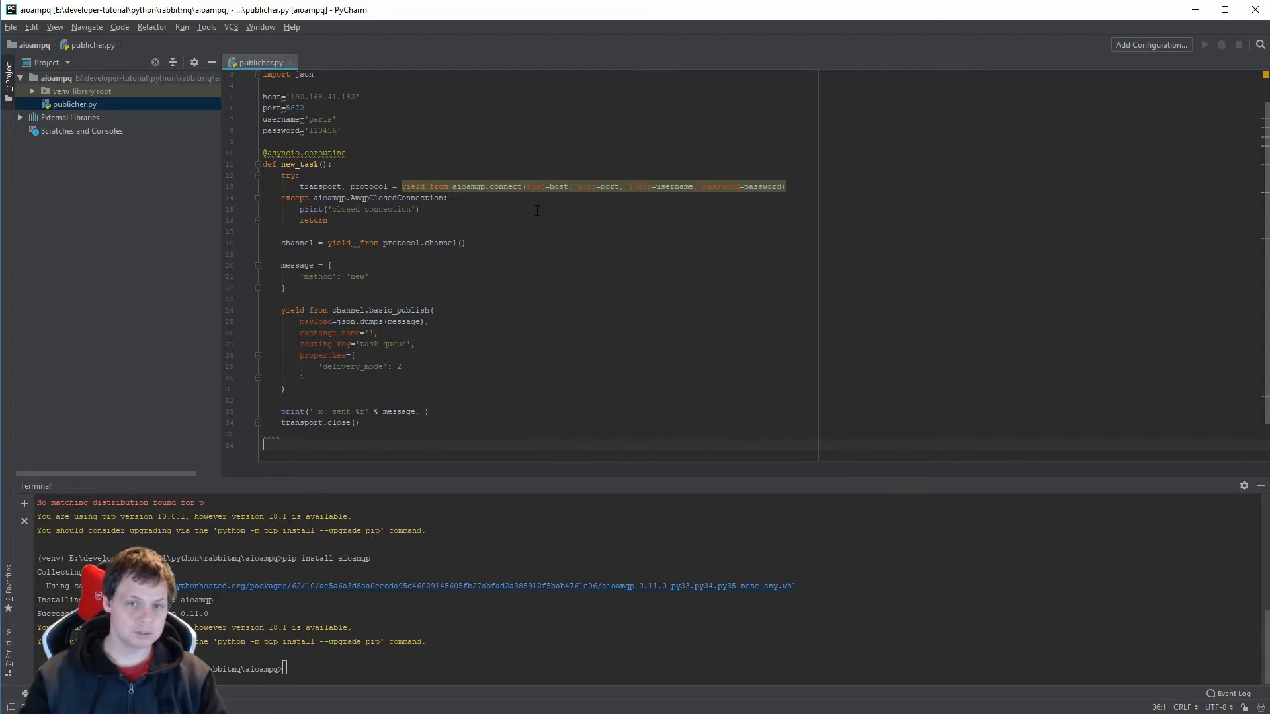
click(446, 176)
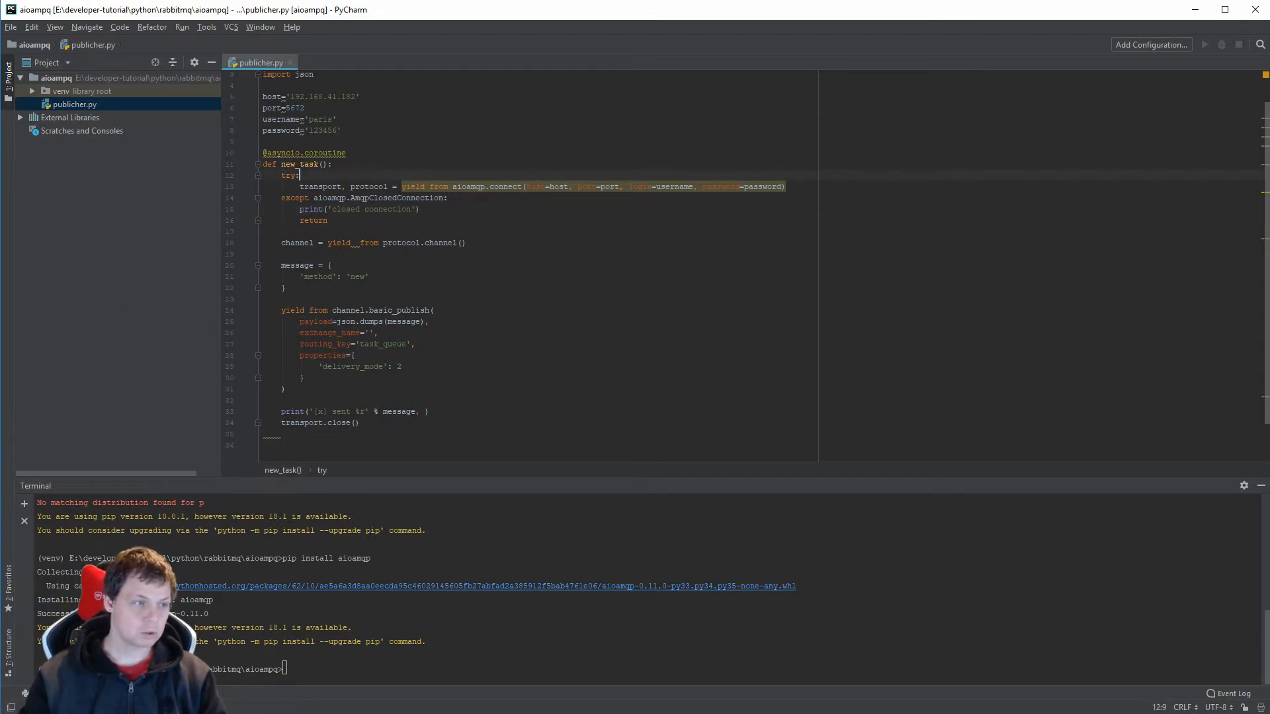
click(355, 447)
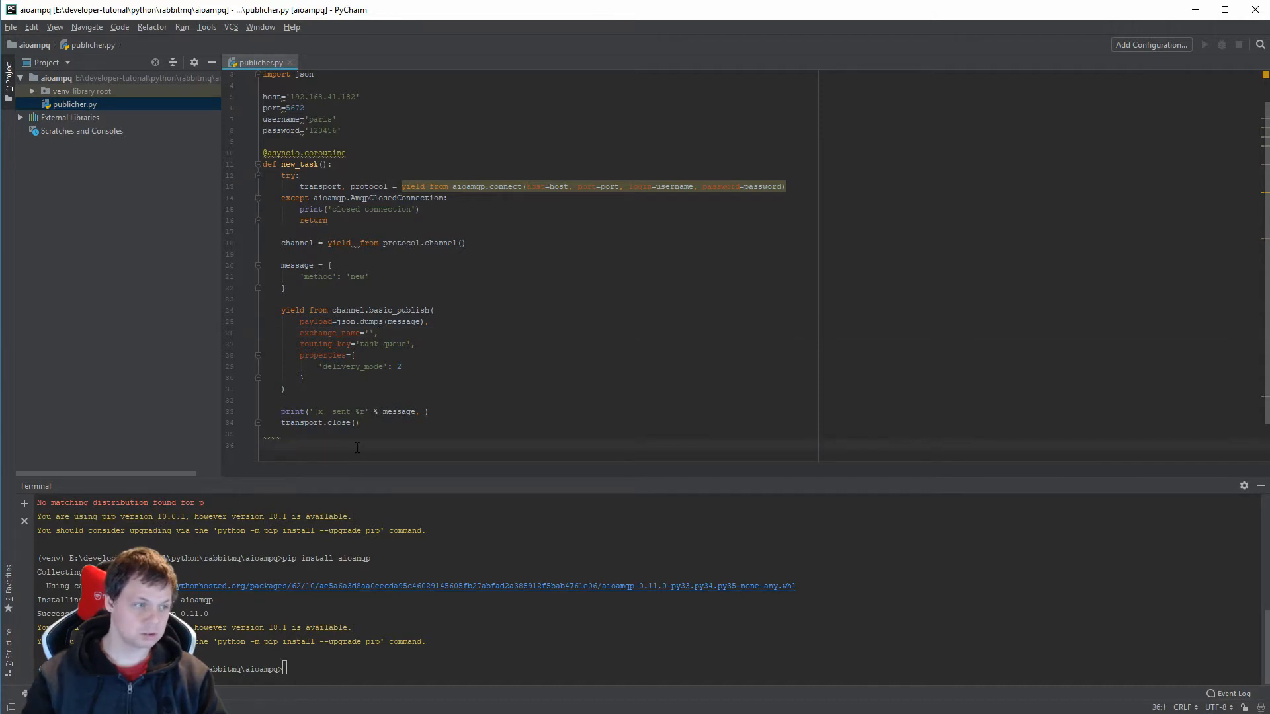
text(a)
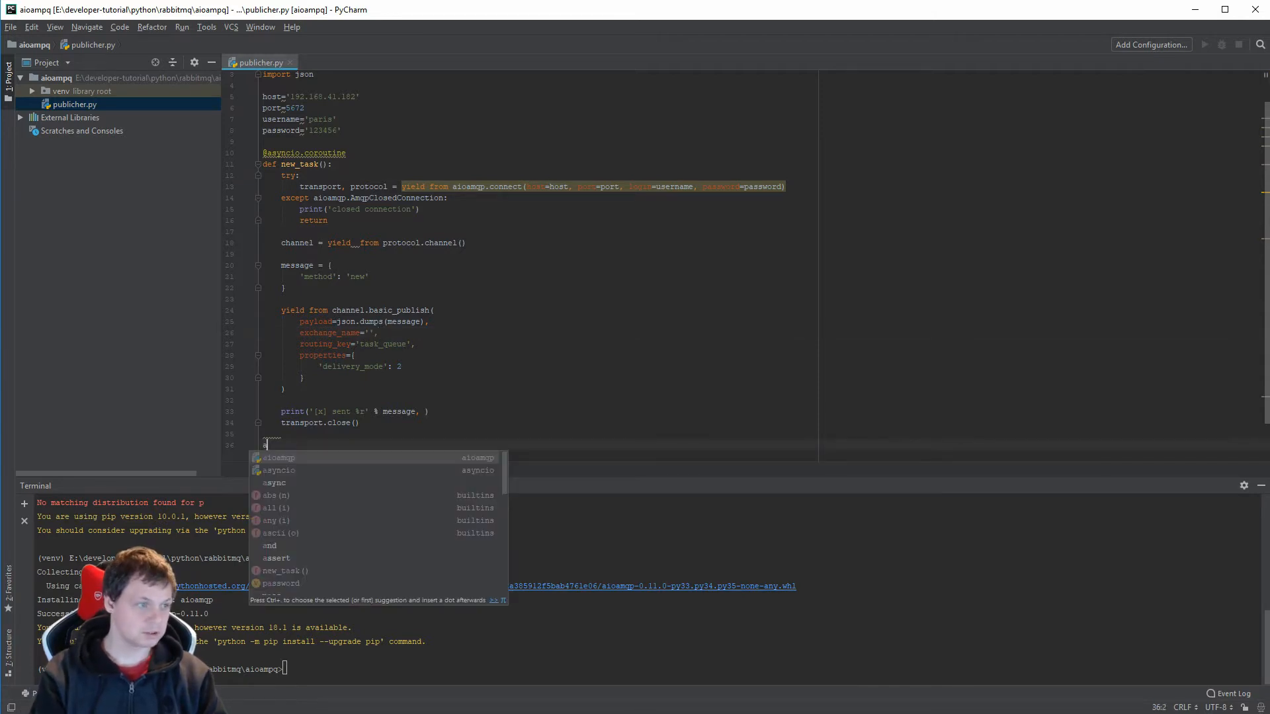
text(sy)
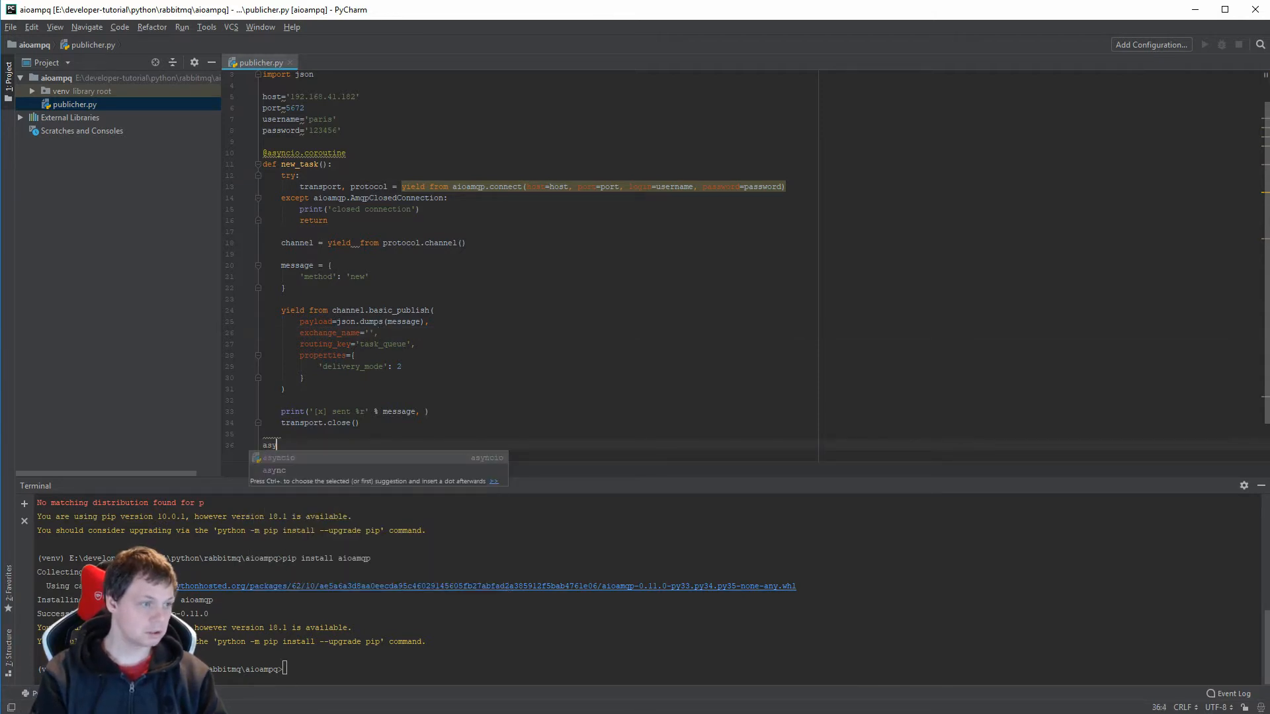
text(cio)
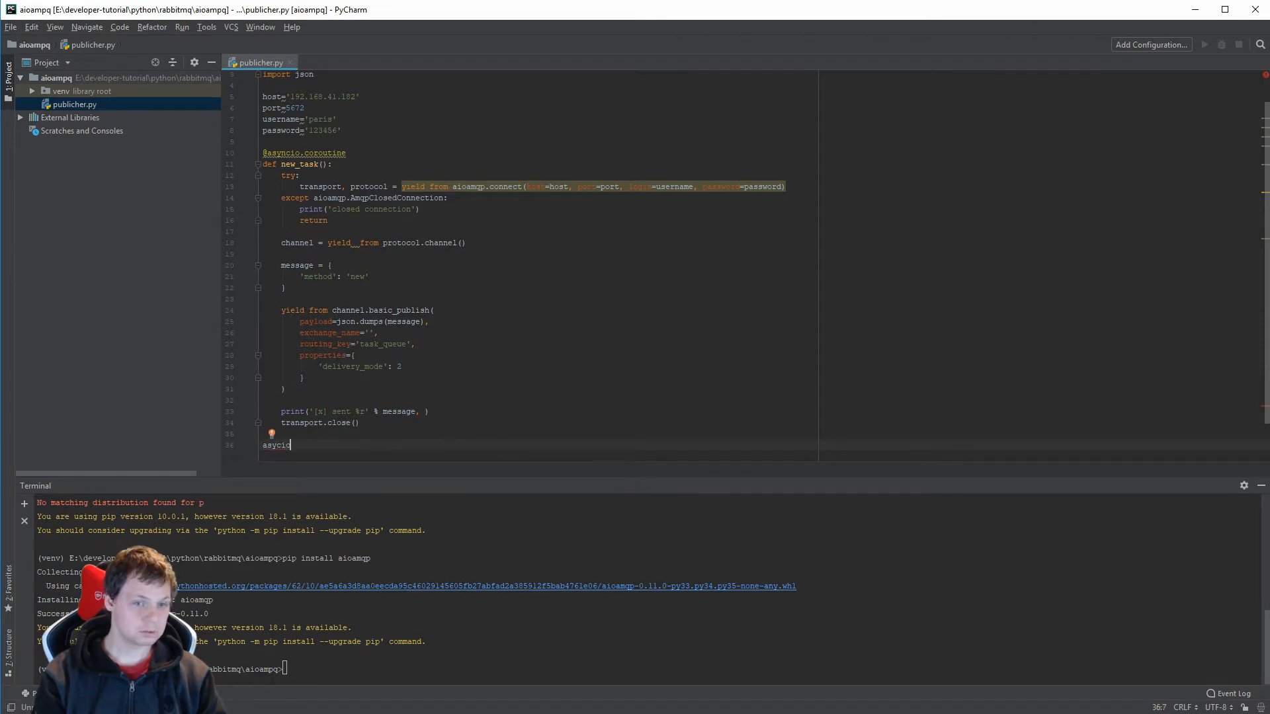
End the script with asyncio.get_event_loop().run_until_complete(new_task()).
key(BackSpace)
key(BackSpace)
key(BackSpace)
key(BackSpace)
key(BackSpace)
key(BackSpace)
text(as)
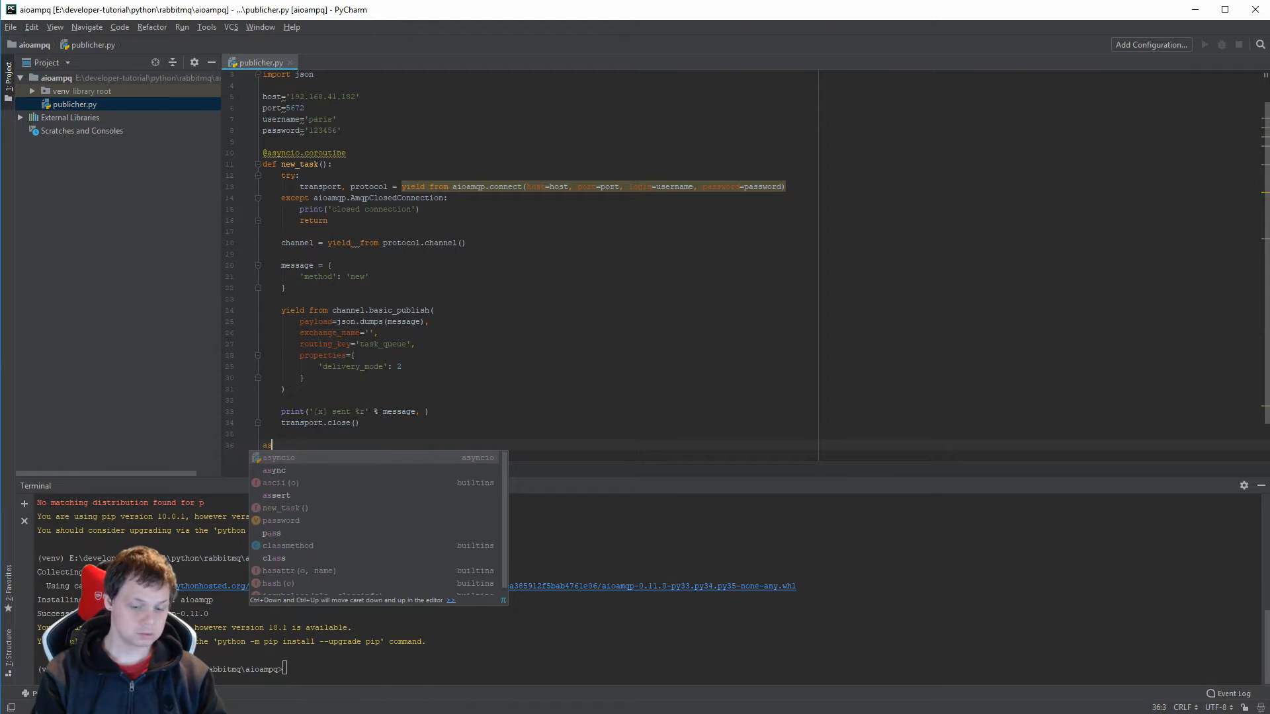
key(Return)
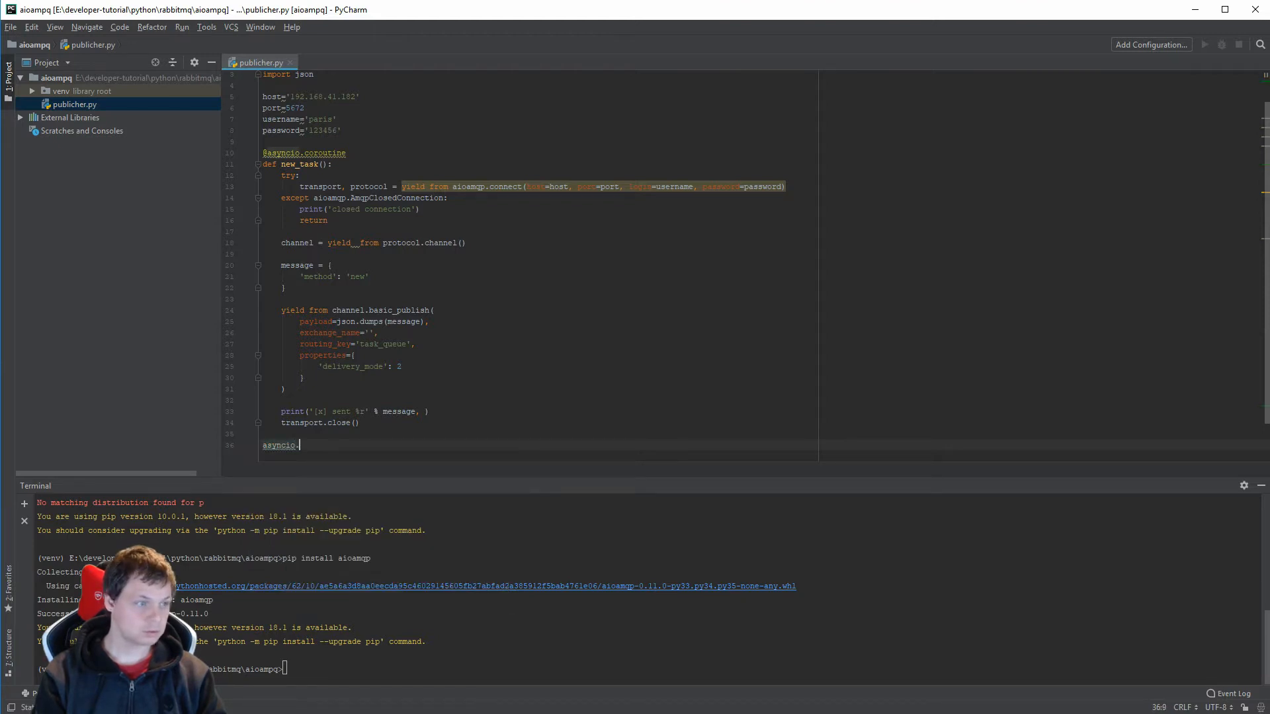
text(.et_event)
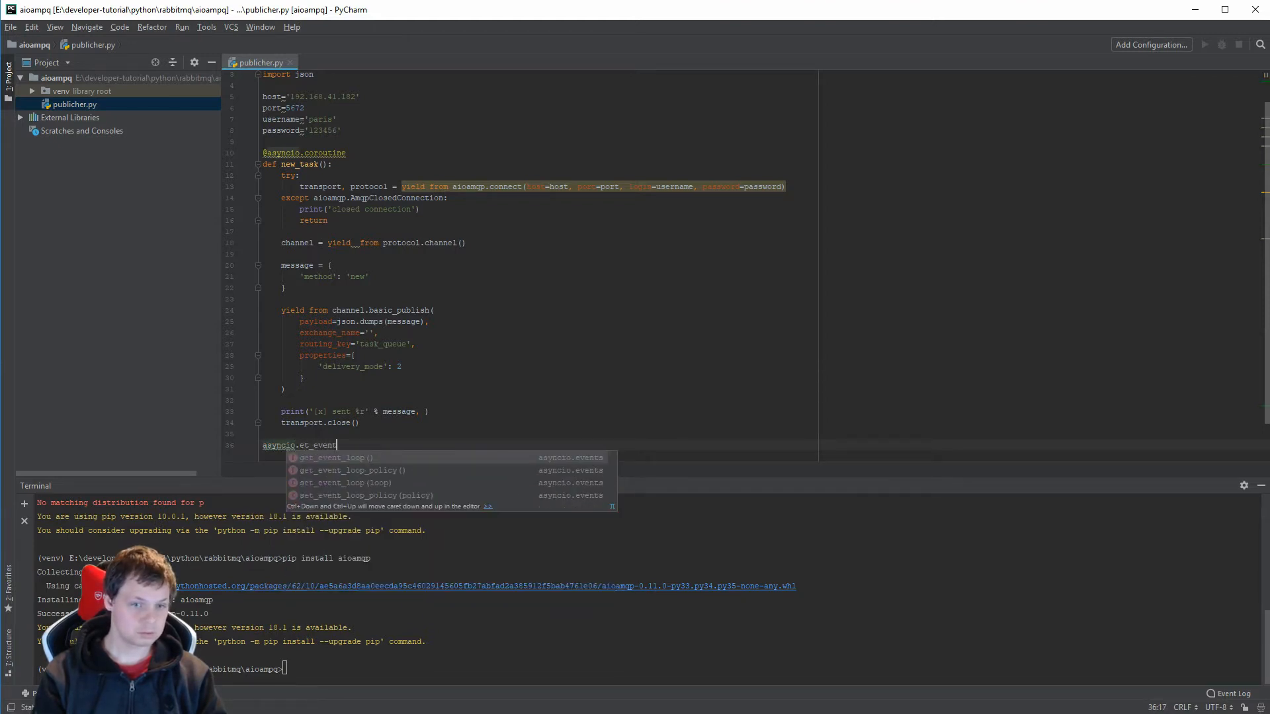
key(Return)
text(.)
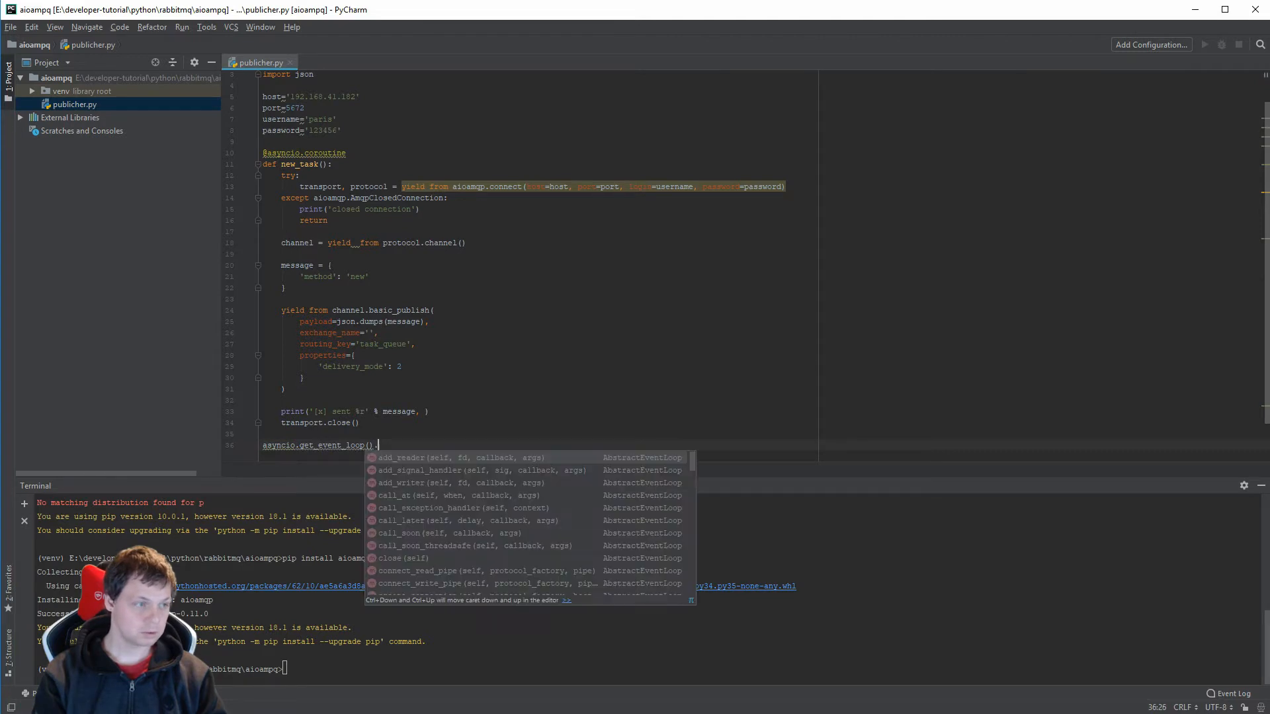
text(run_u)
key(Return)
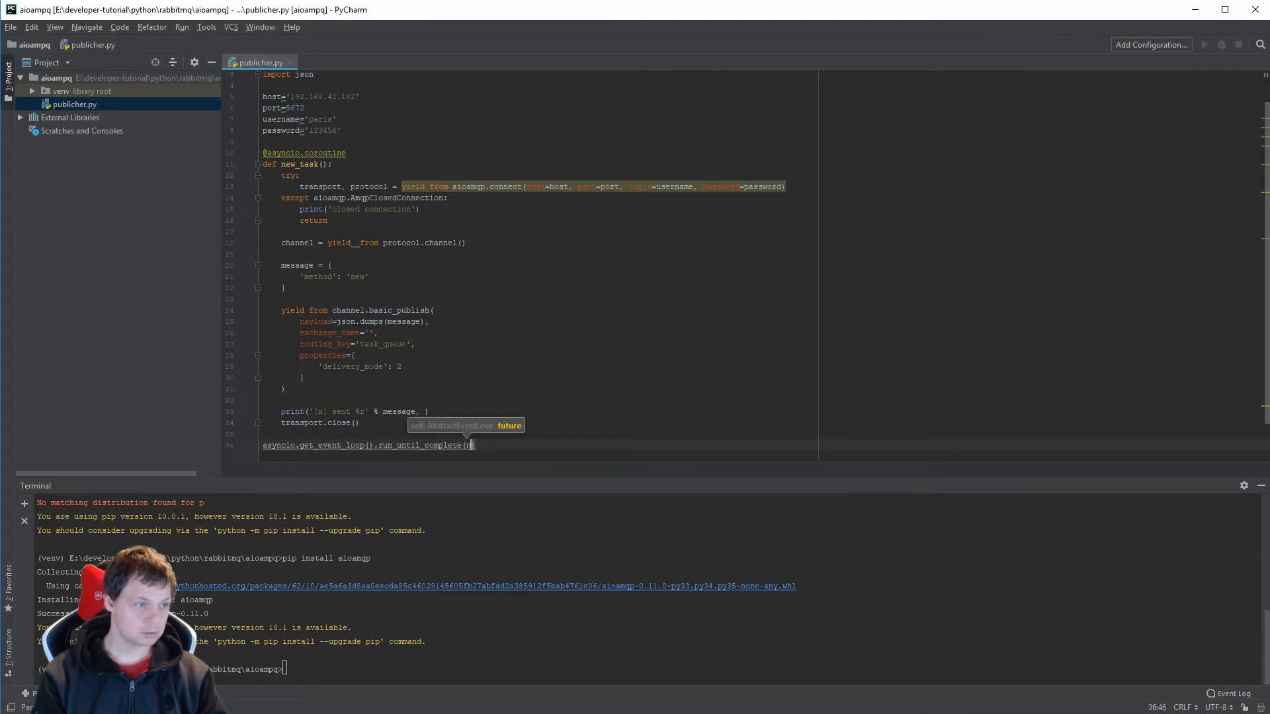
text(ew_task())
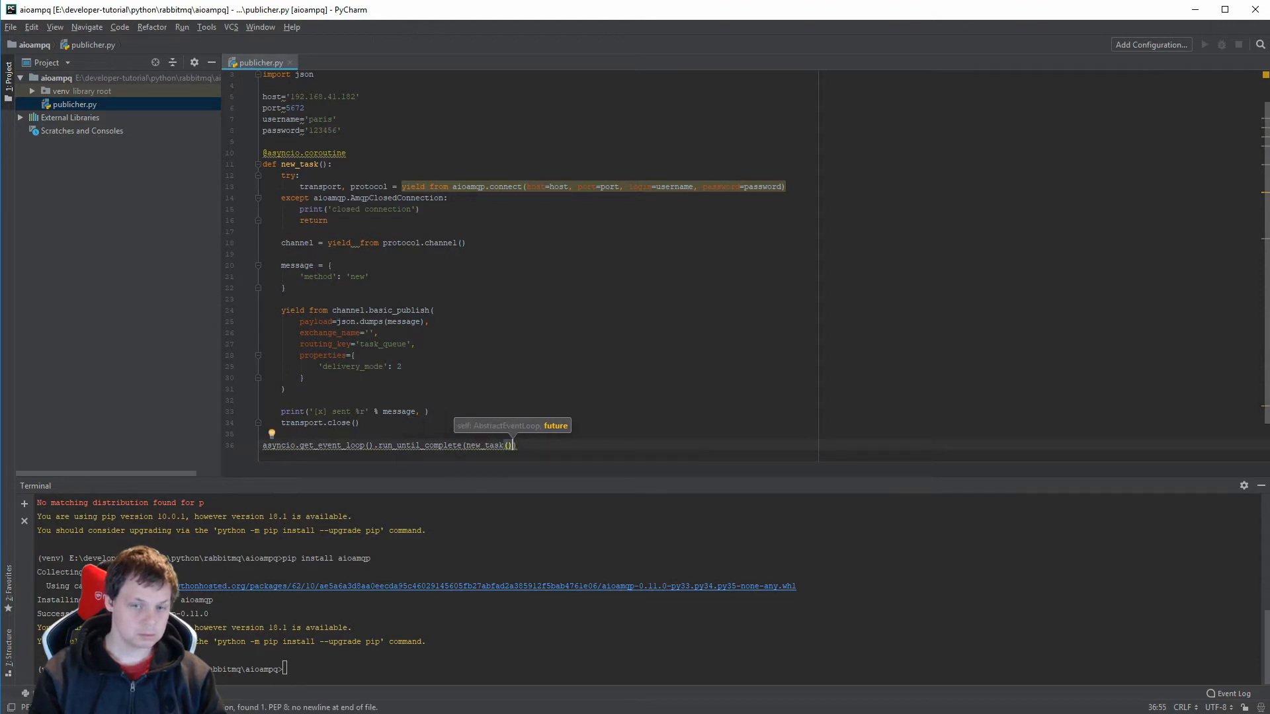
text())
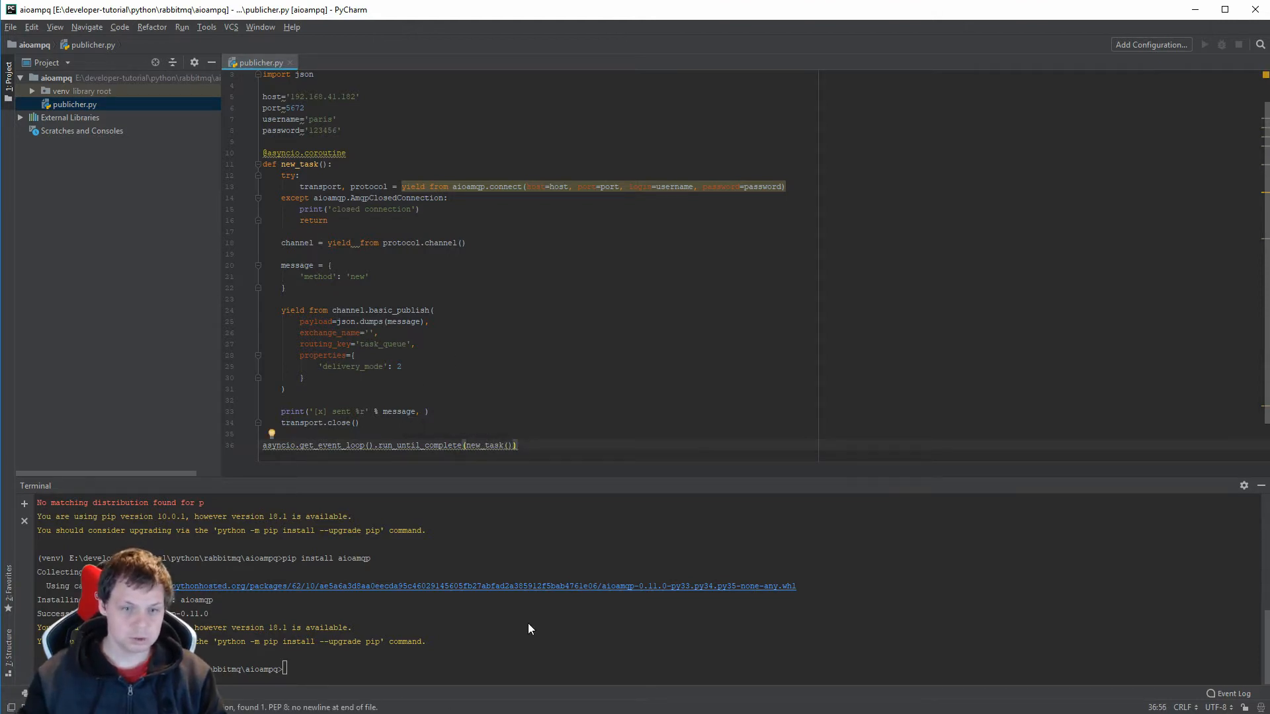
Run publisher.py, which prints " [x] sent {'method': 'new'}".
right_click(691, 164)
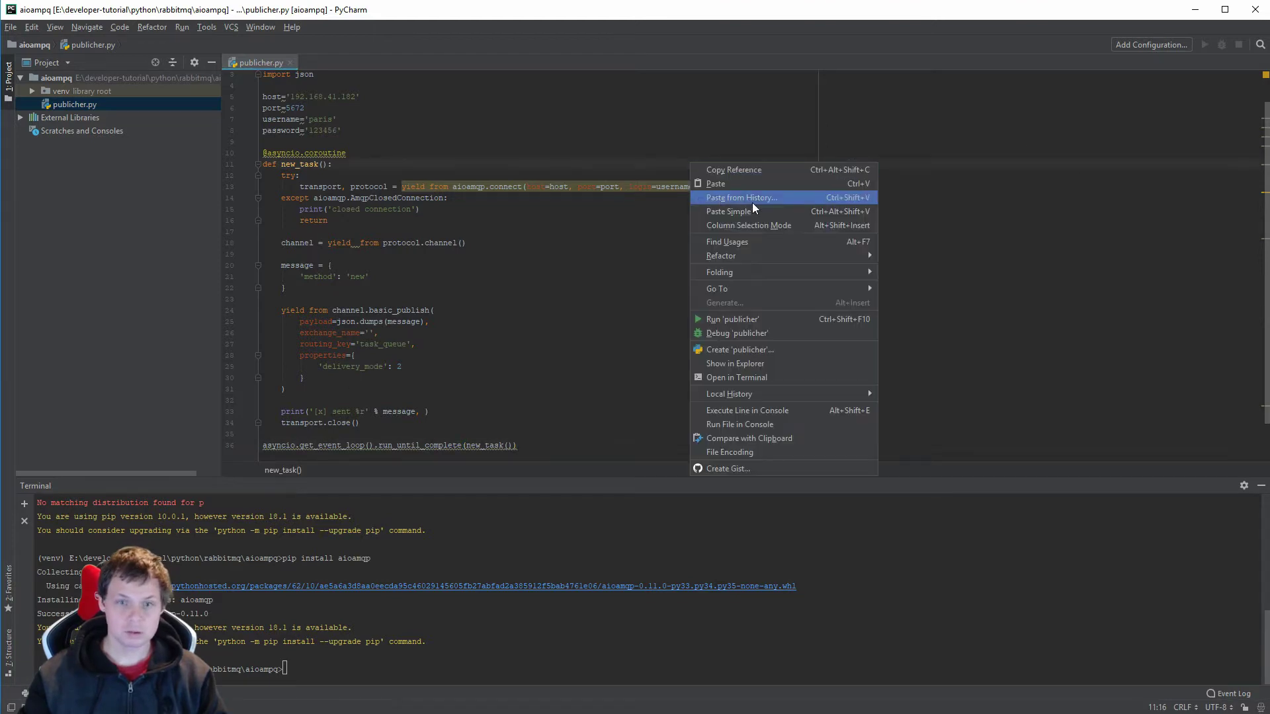
click(736, 321)
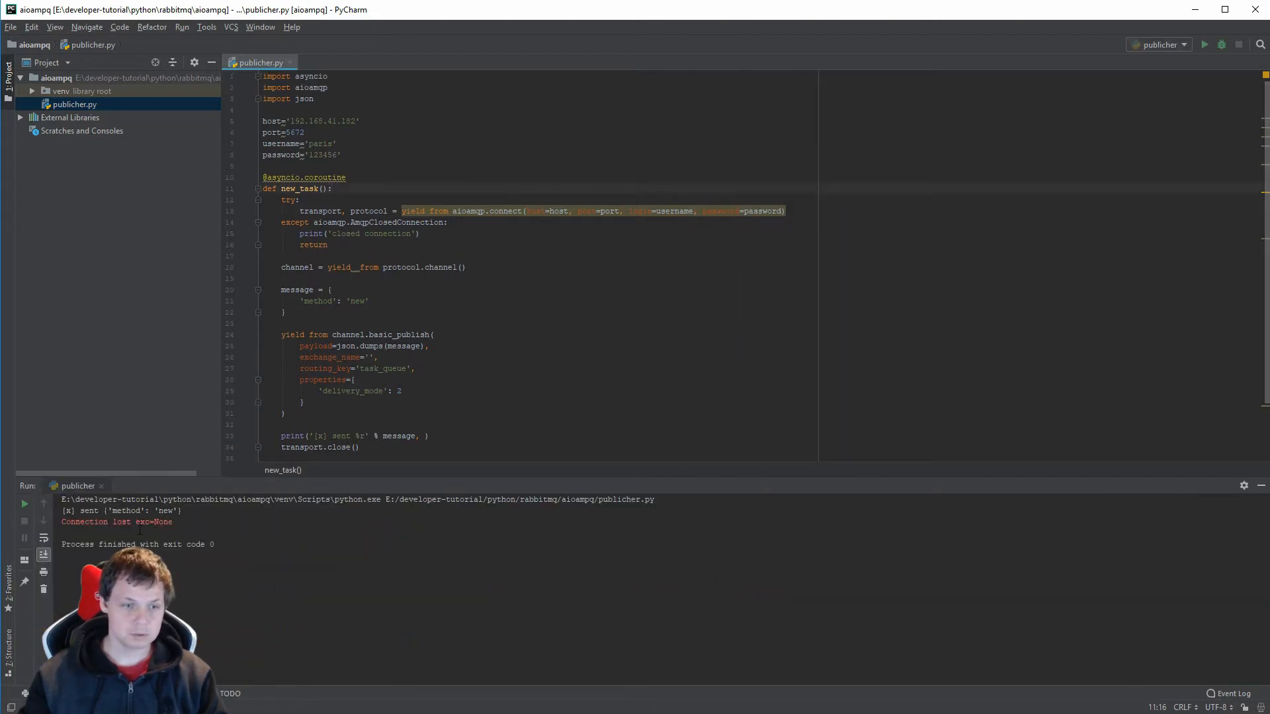
click(363, 335)
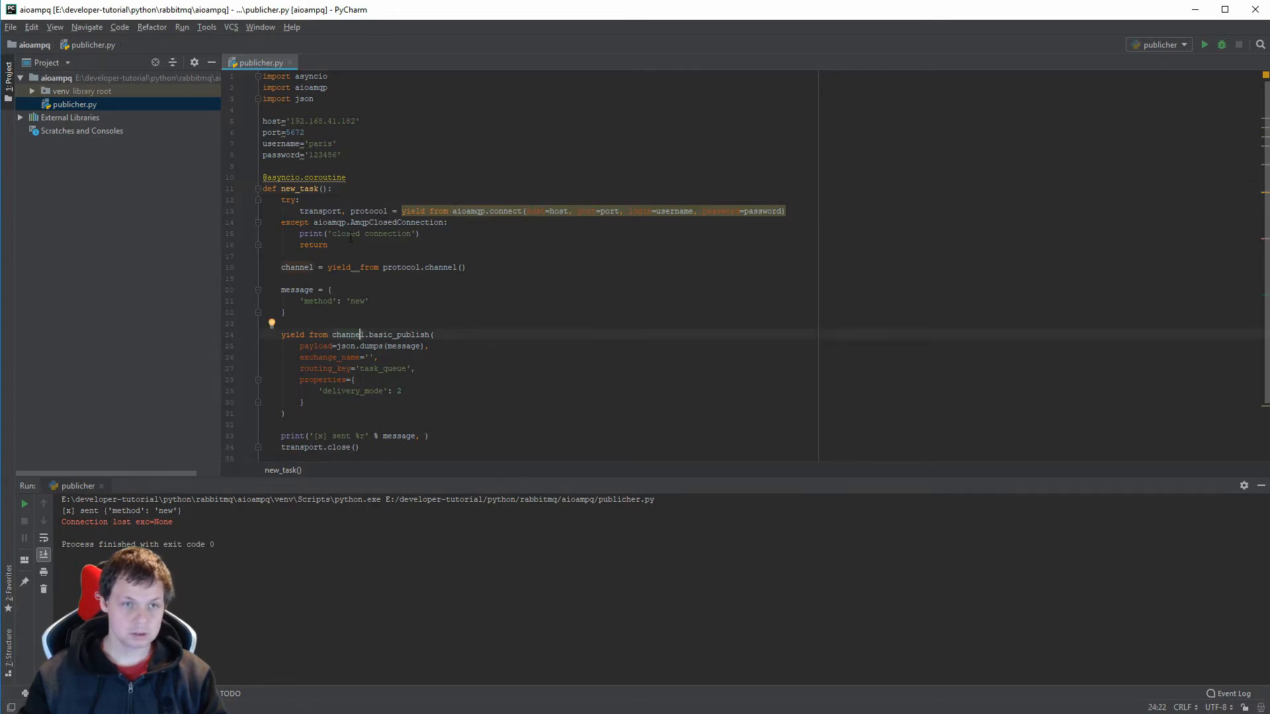
click(305, 133)
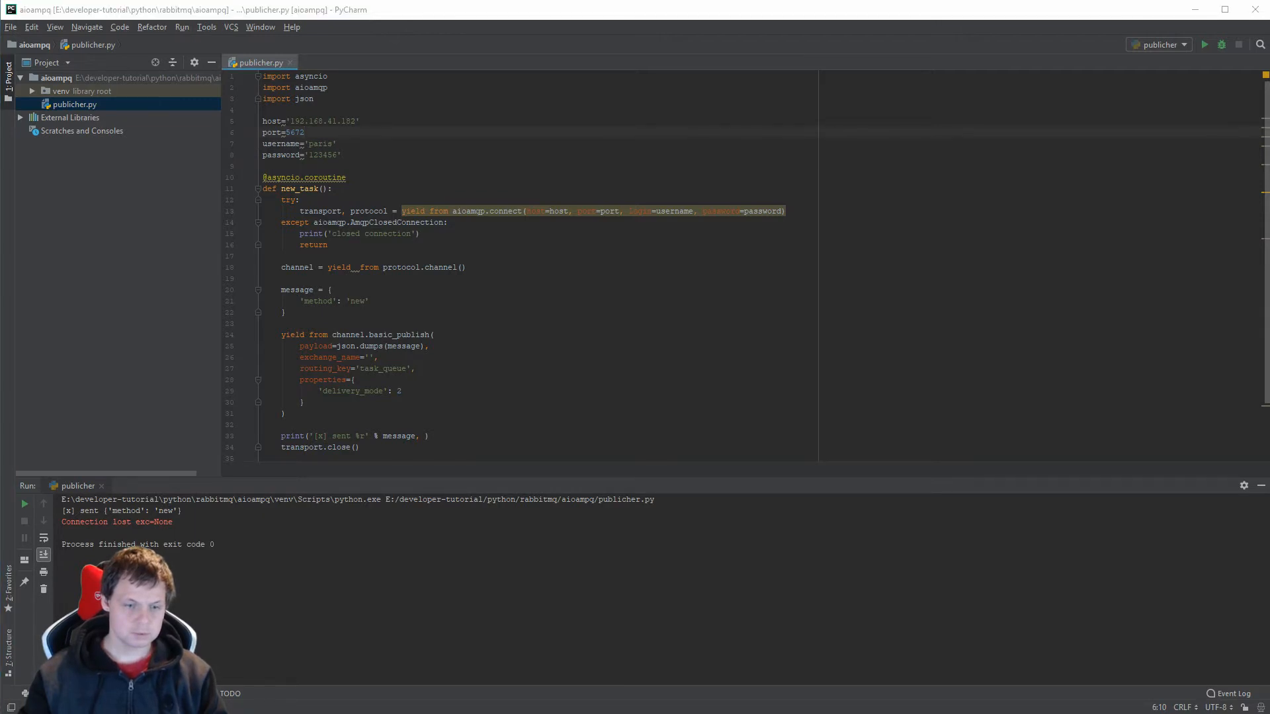
Check RabbitMQ's overview, connections and queues pages (still no queues), then rerun publisher.py.
key(alt+Tab)
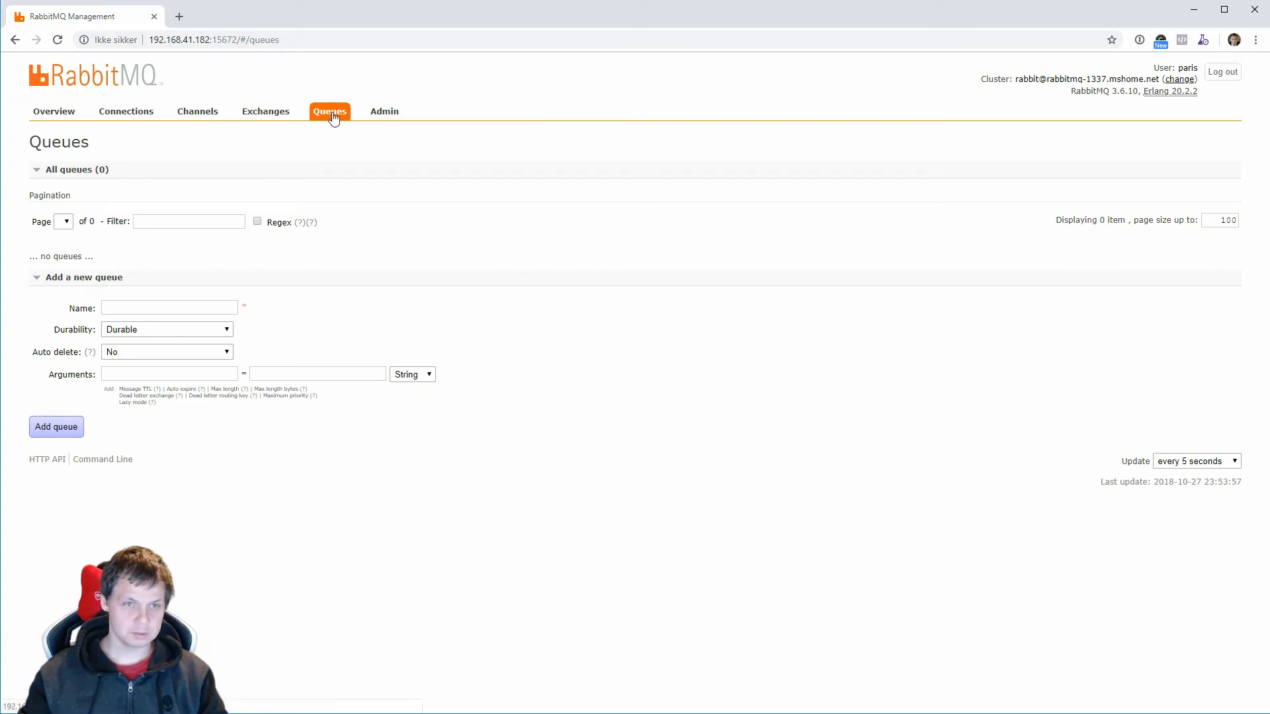
click(53, 112)
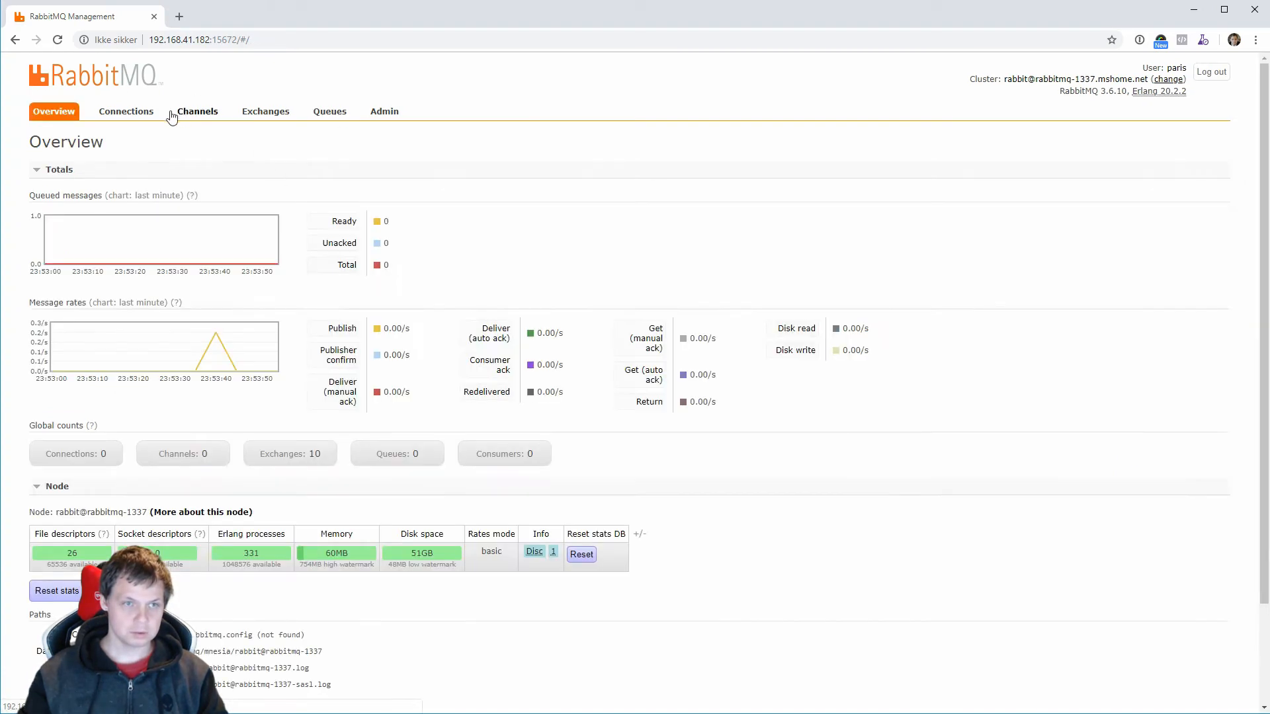
click(129, 113)
click(330, 111)
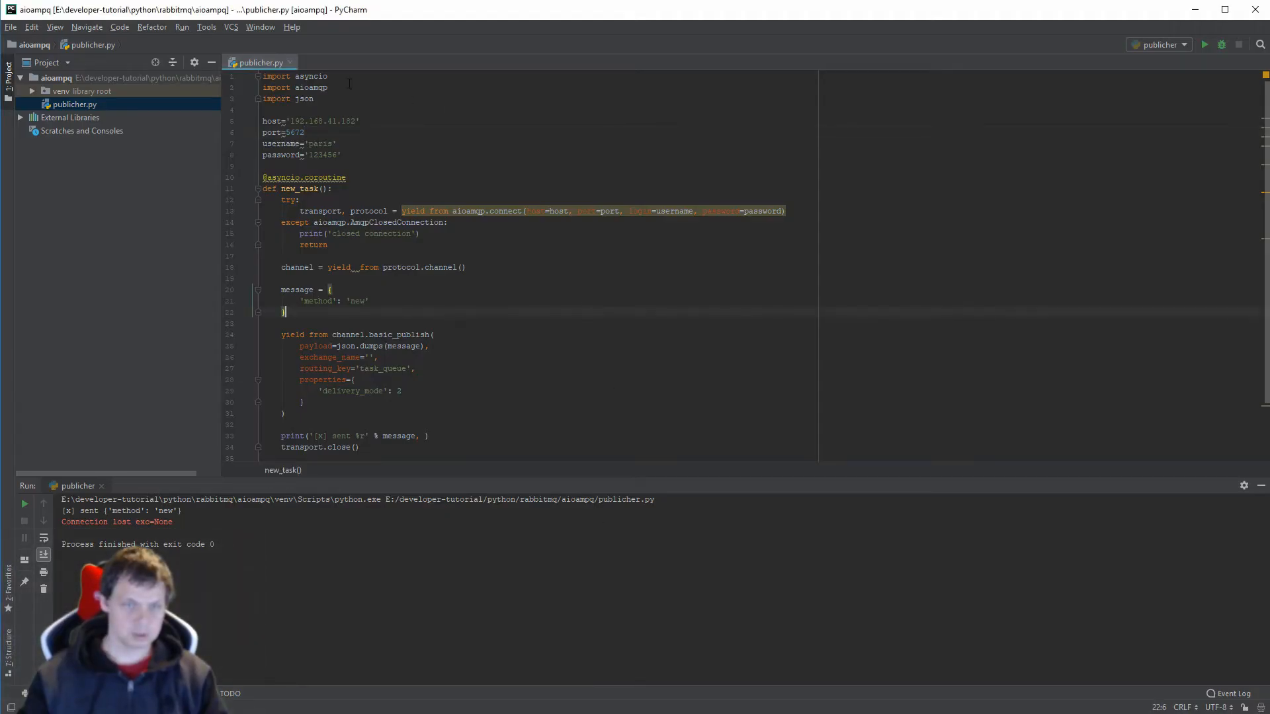
right_click(507, 143)
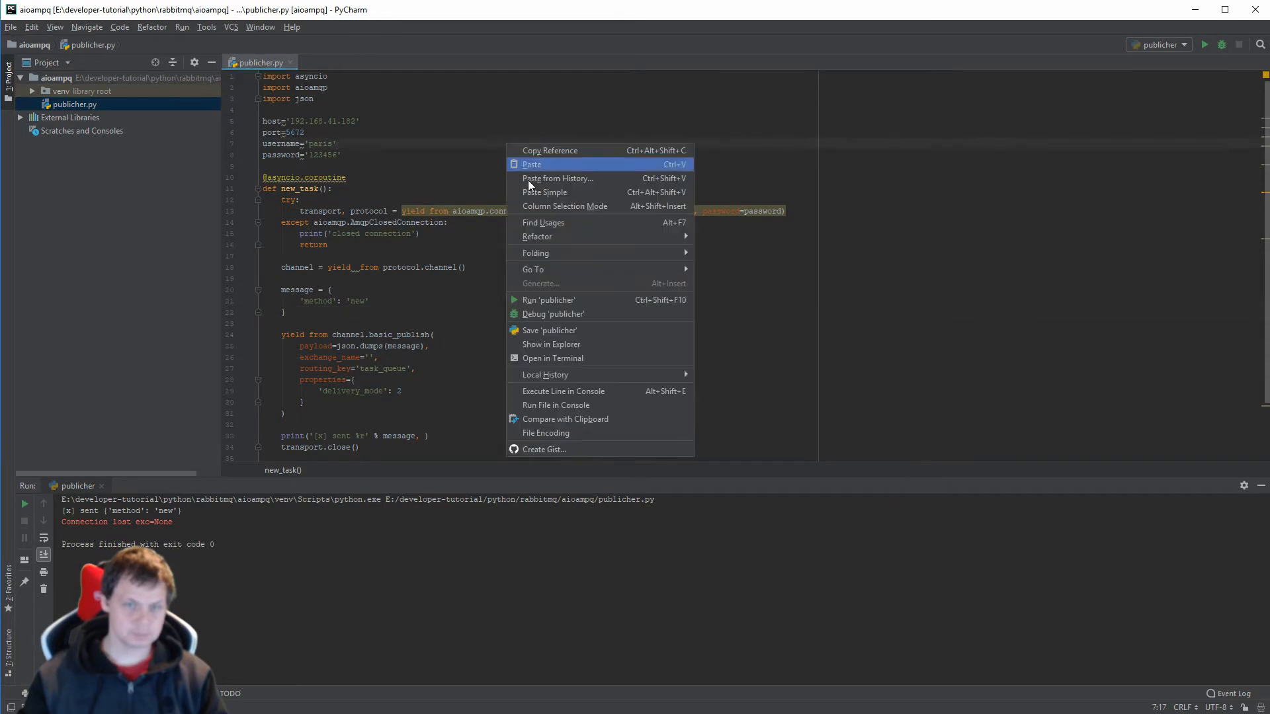
click(552, 298)
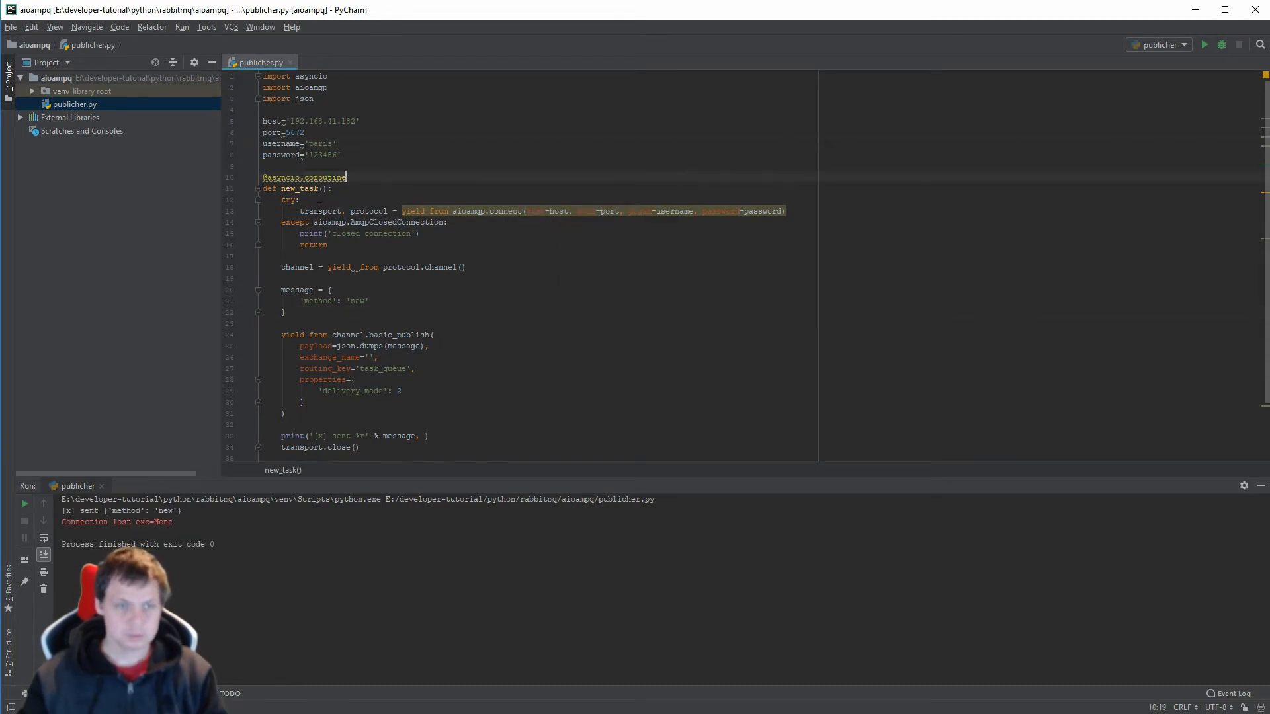
Paste the literal host address and port 5672 into the aioamqp.connect() call.
click(317, 211)
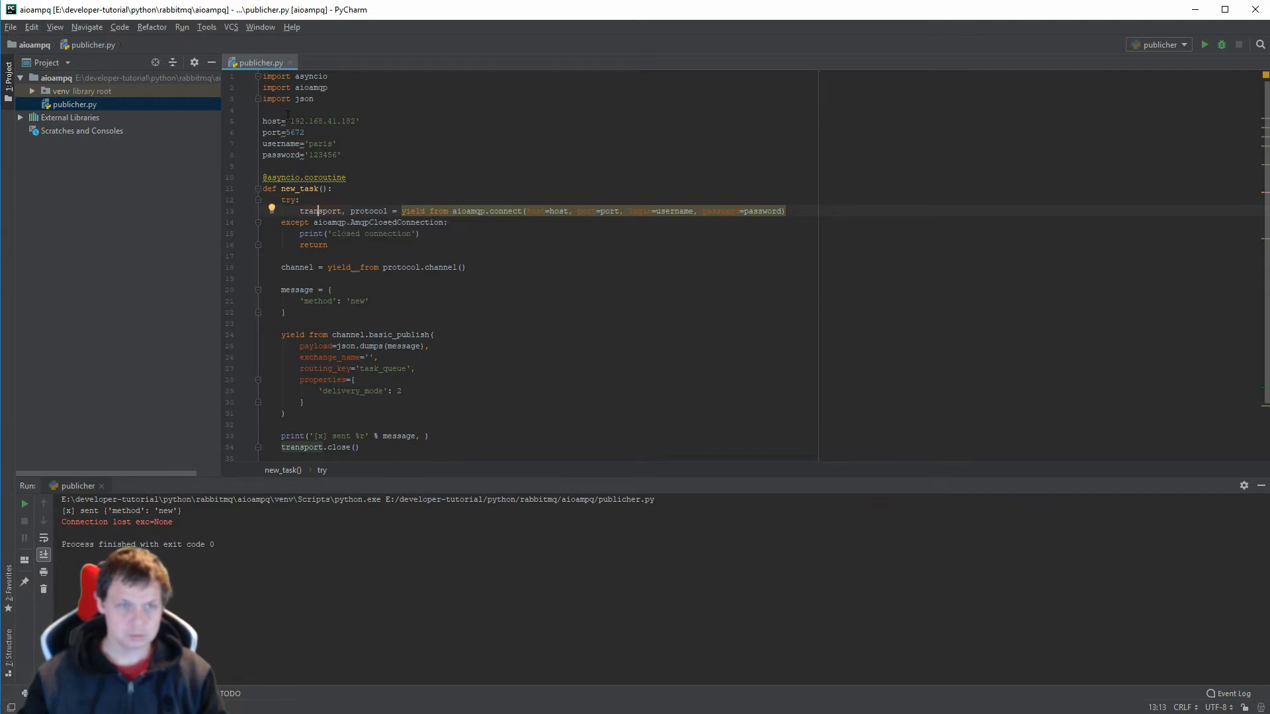
drag(286, 121, 360, 120)
key(ctrl+c)
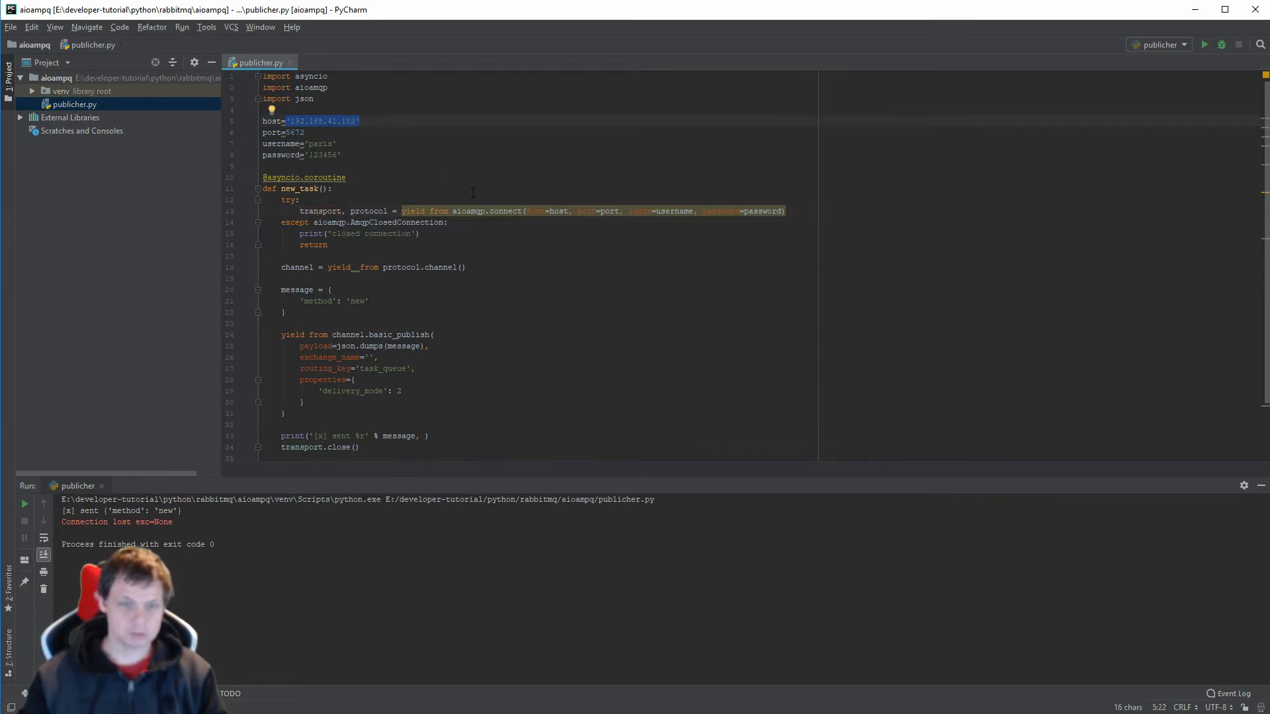
click(550, 211)
double_click(550, 211)
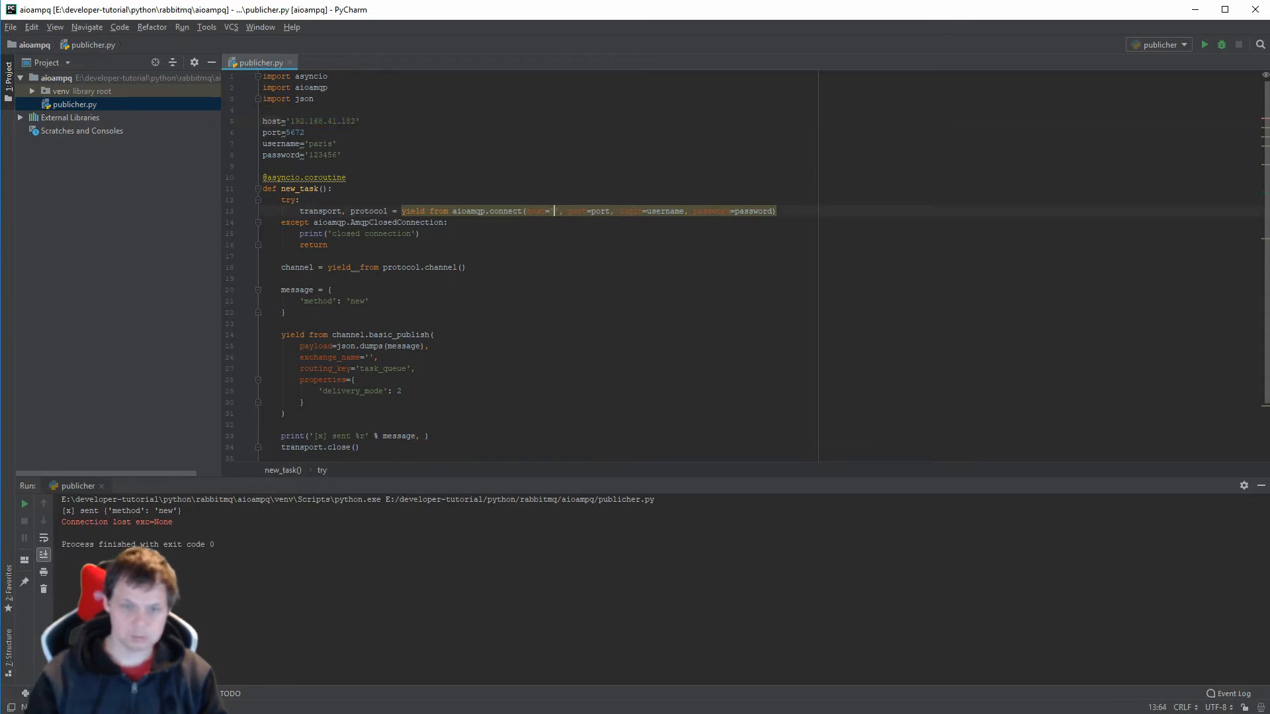
key(ctrl+v)
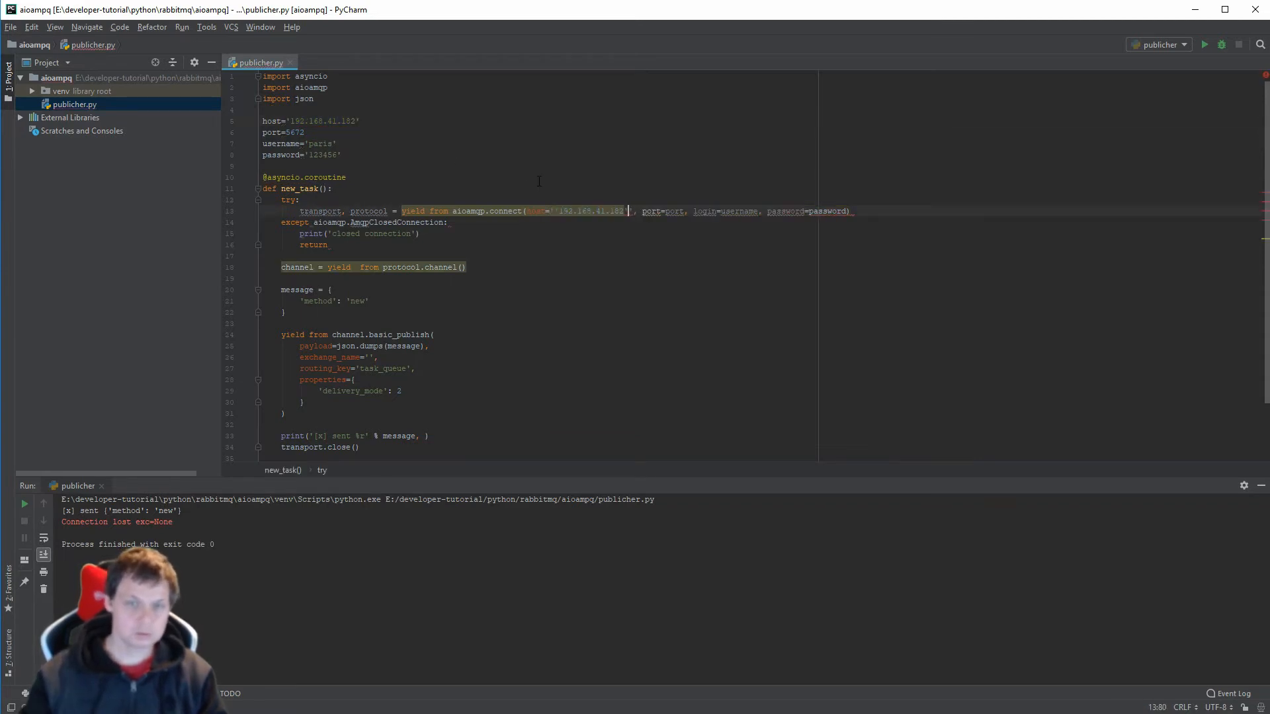
key(BackSpace)
key(BackSpace)
key(BackSpace)
key(ctrl+v)
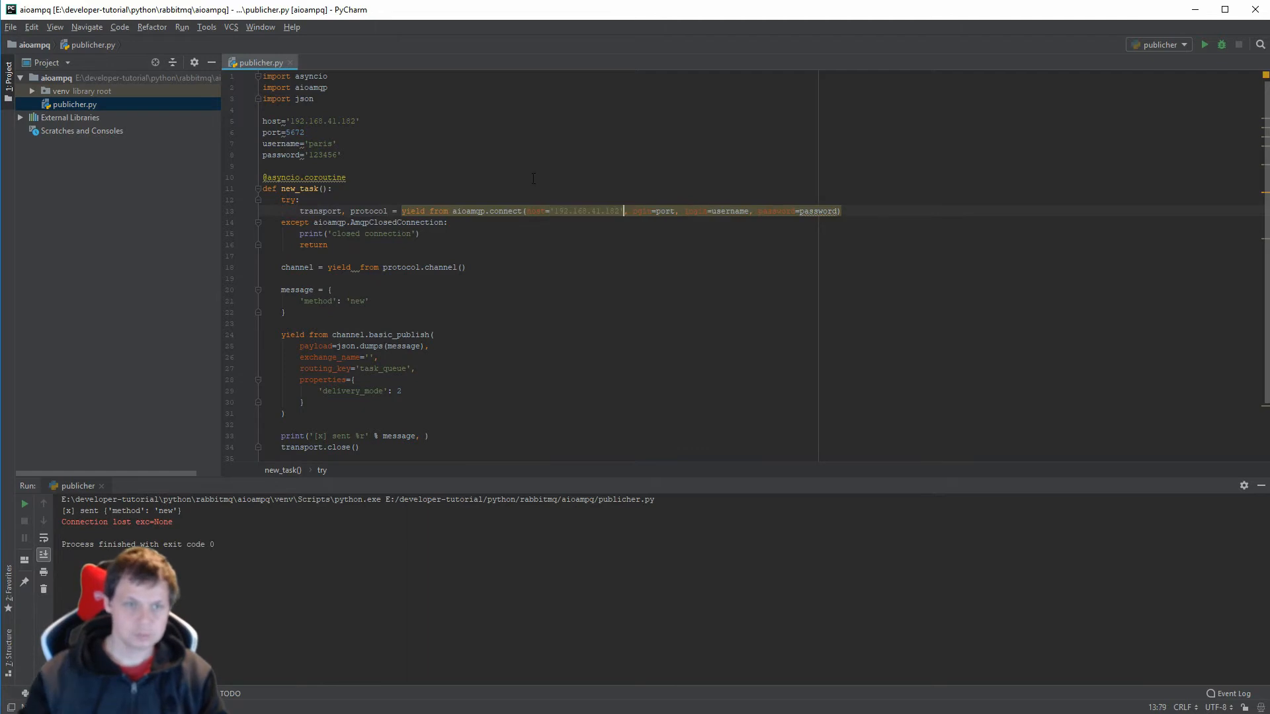
double_click(294, 132)
key(ctrl+c)
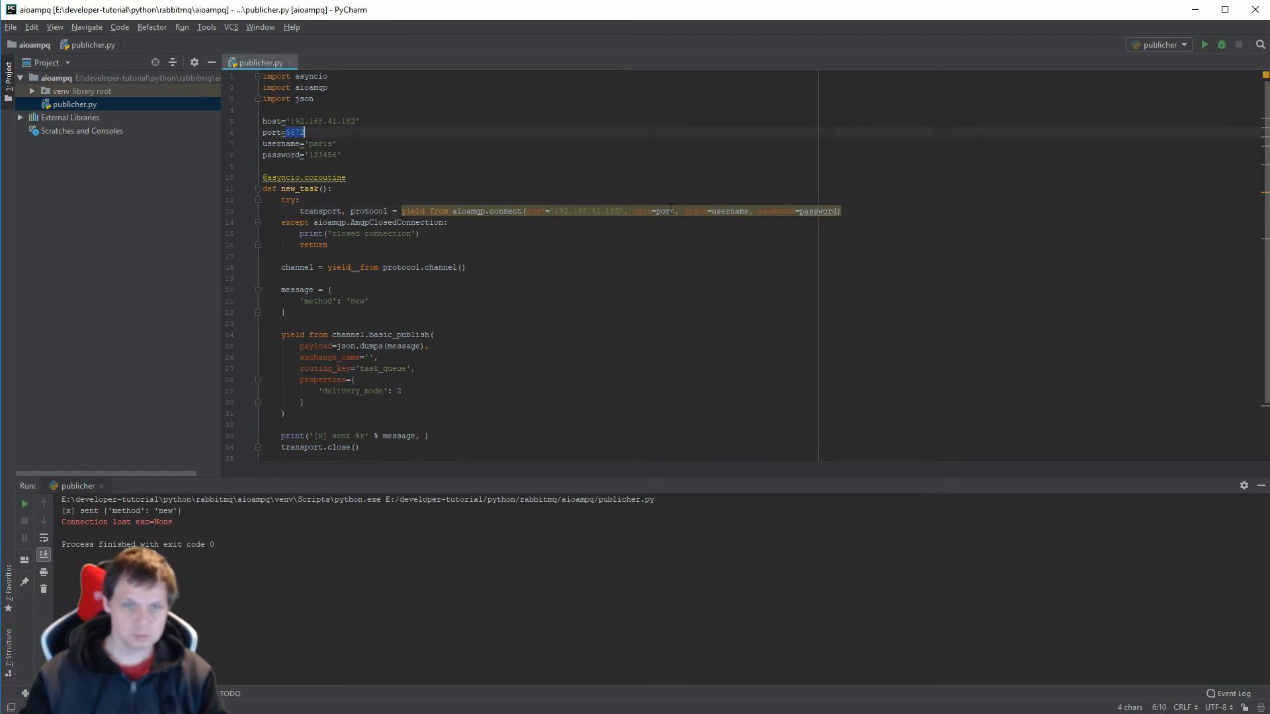
double_click(664, 211)
key(ctrl+v)
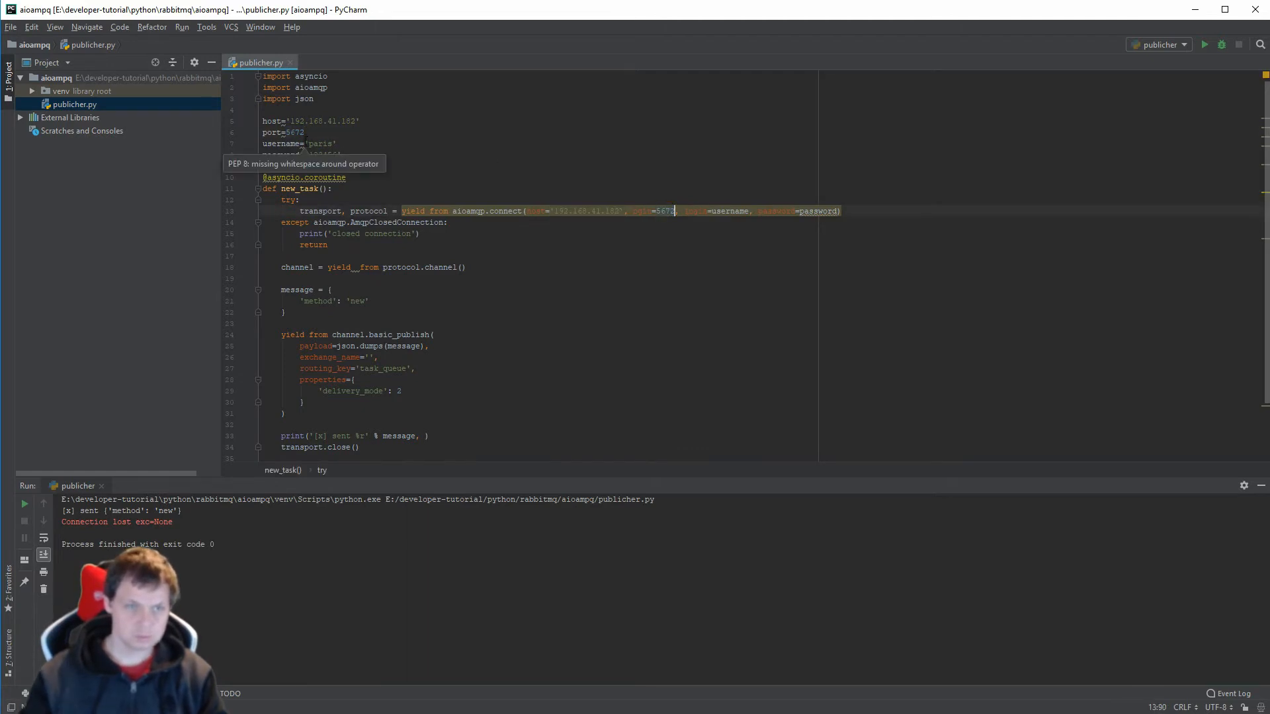
click(722, 211)
double_click(722, 211)
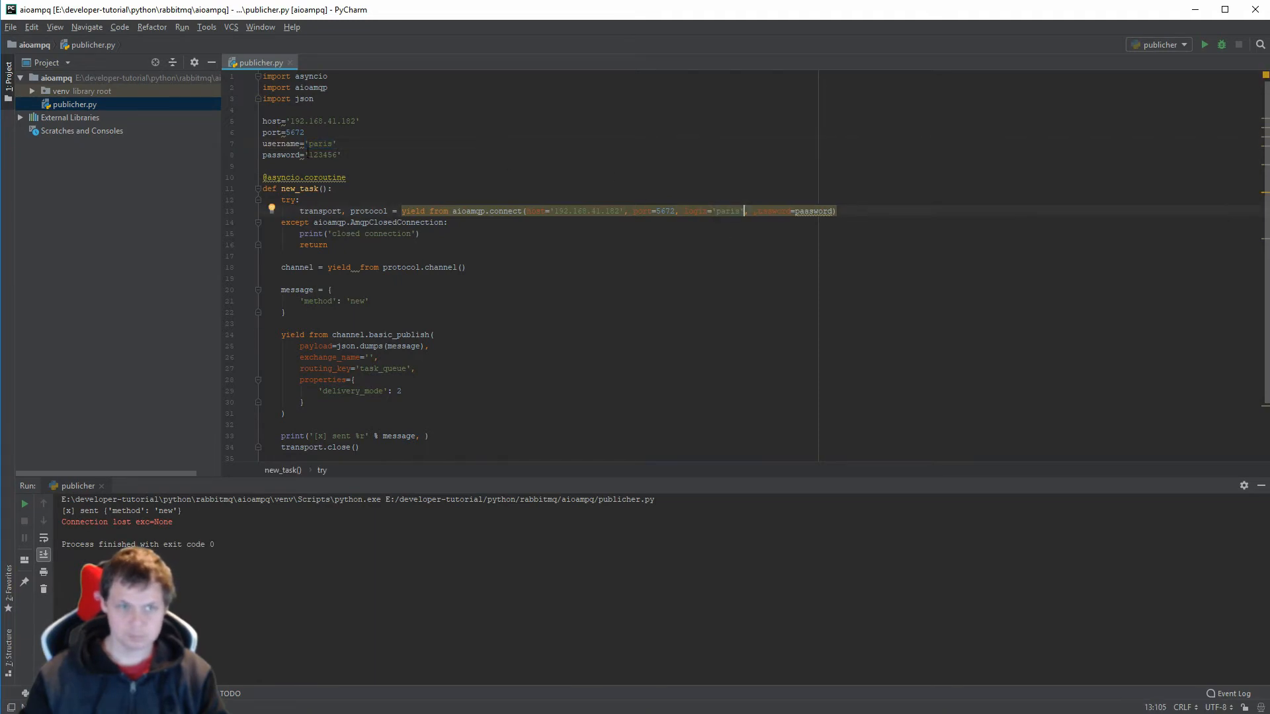
drag(305, 155, 342, 156)
key(ctrl+c)
double_click(813, 210)
key(ctrl+v)
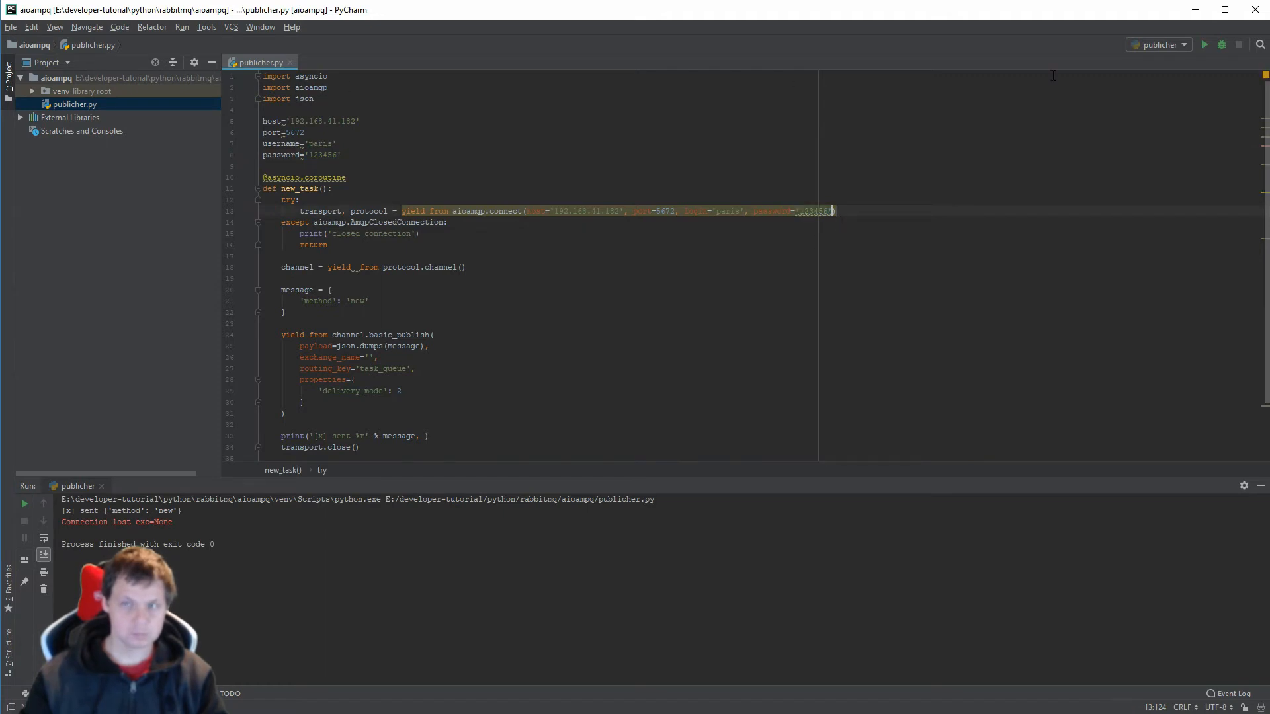
click(1202, 44)
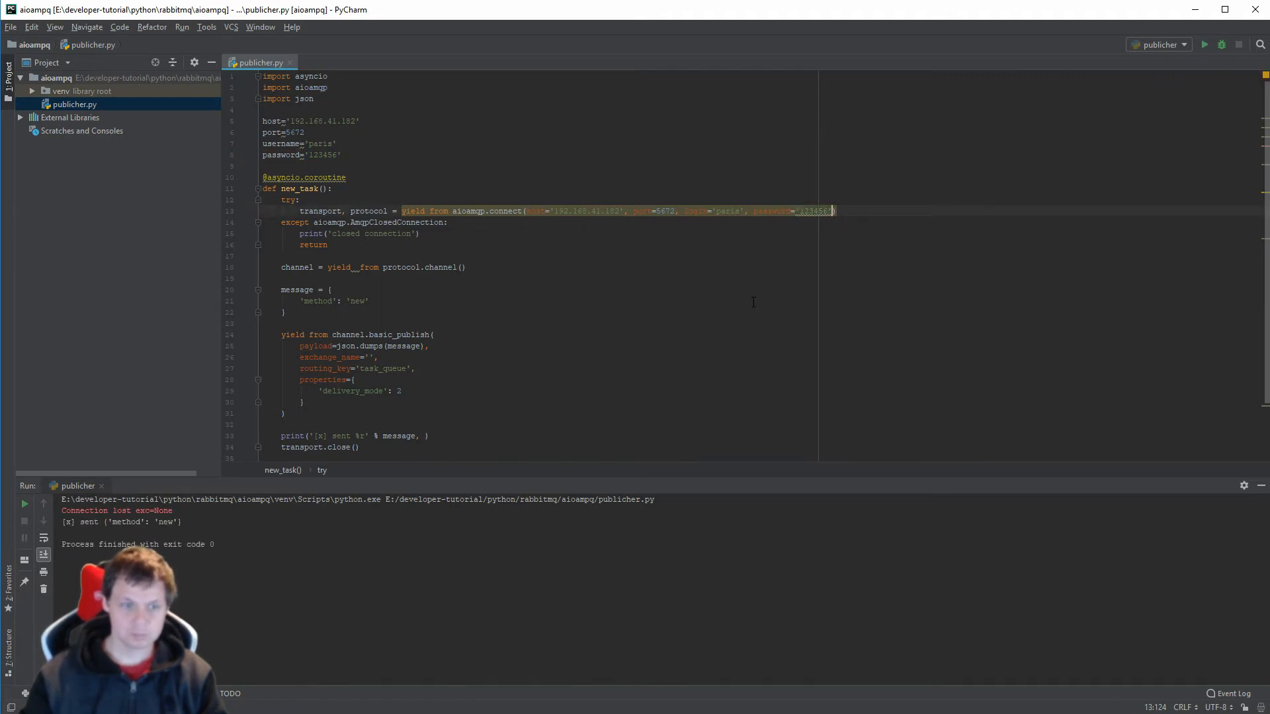
Run publisher.py again, see RabbitMQ still lists no queues, and return to the code.
click(1200, 44)
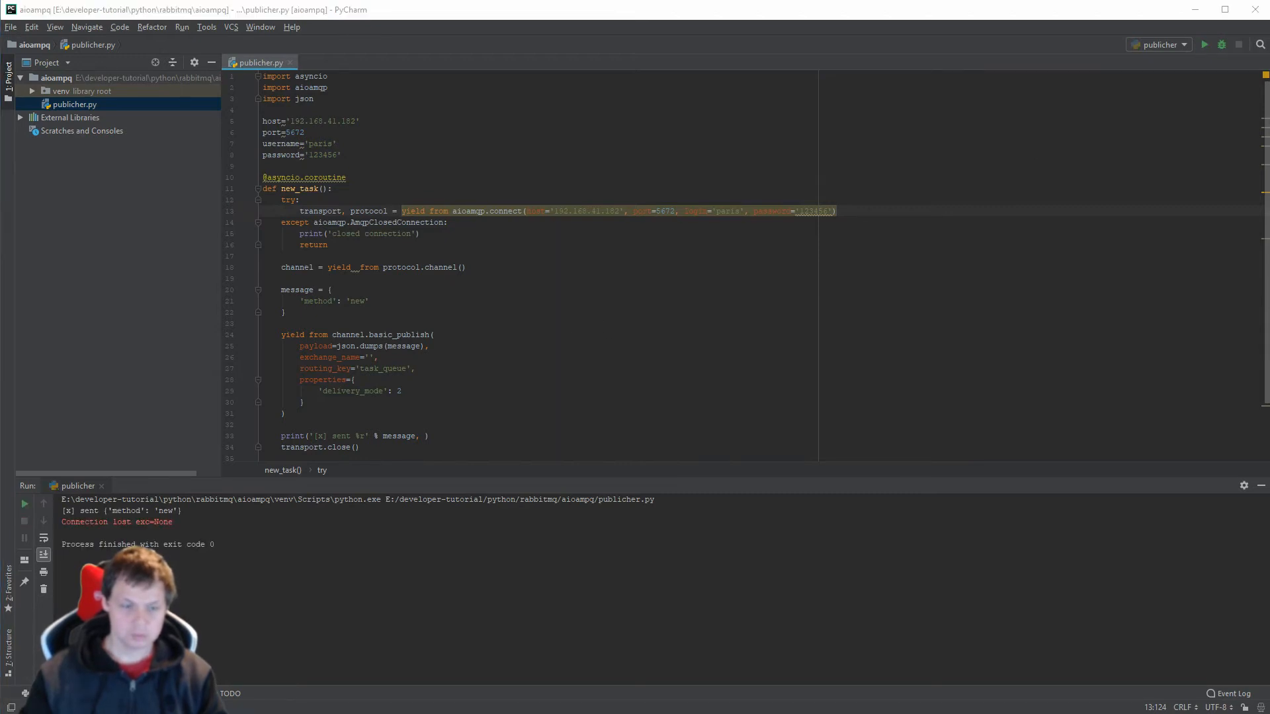
key(alt+Tab)
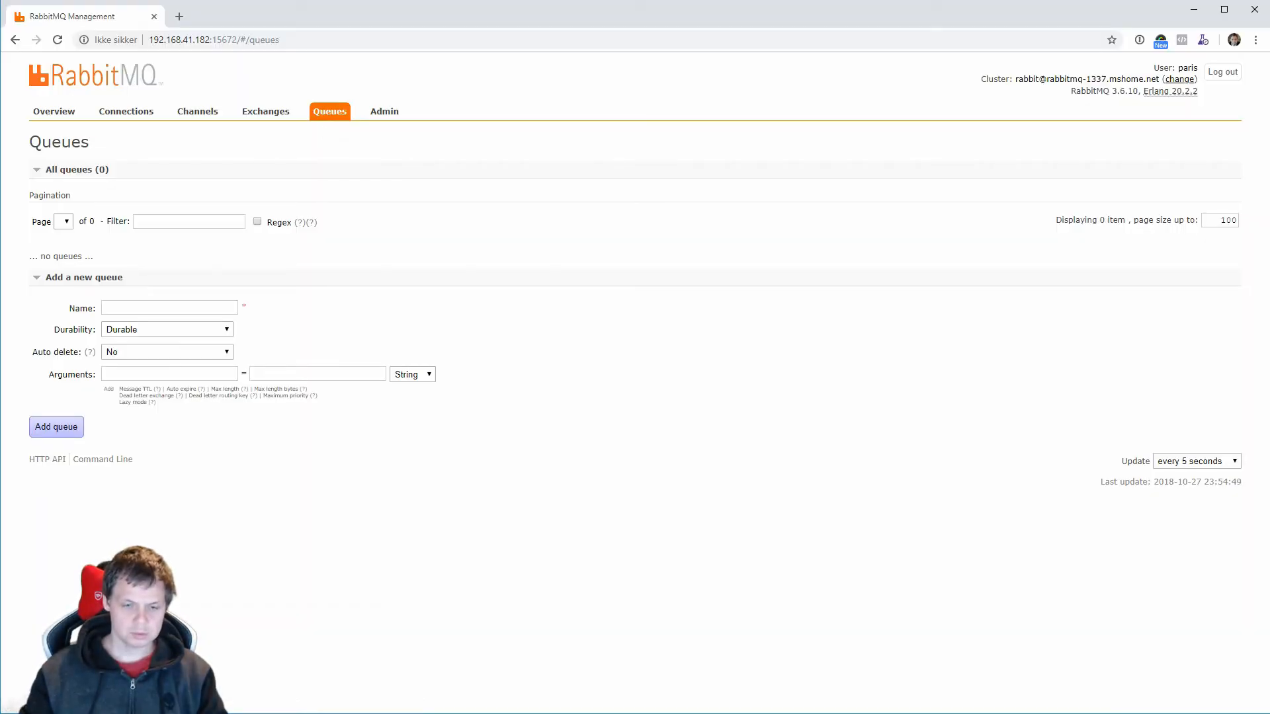
key(alt+Tab)
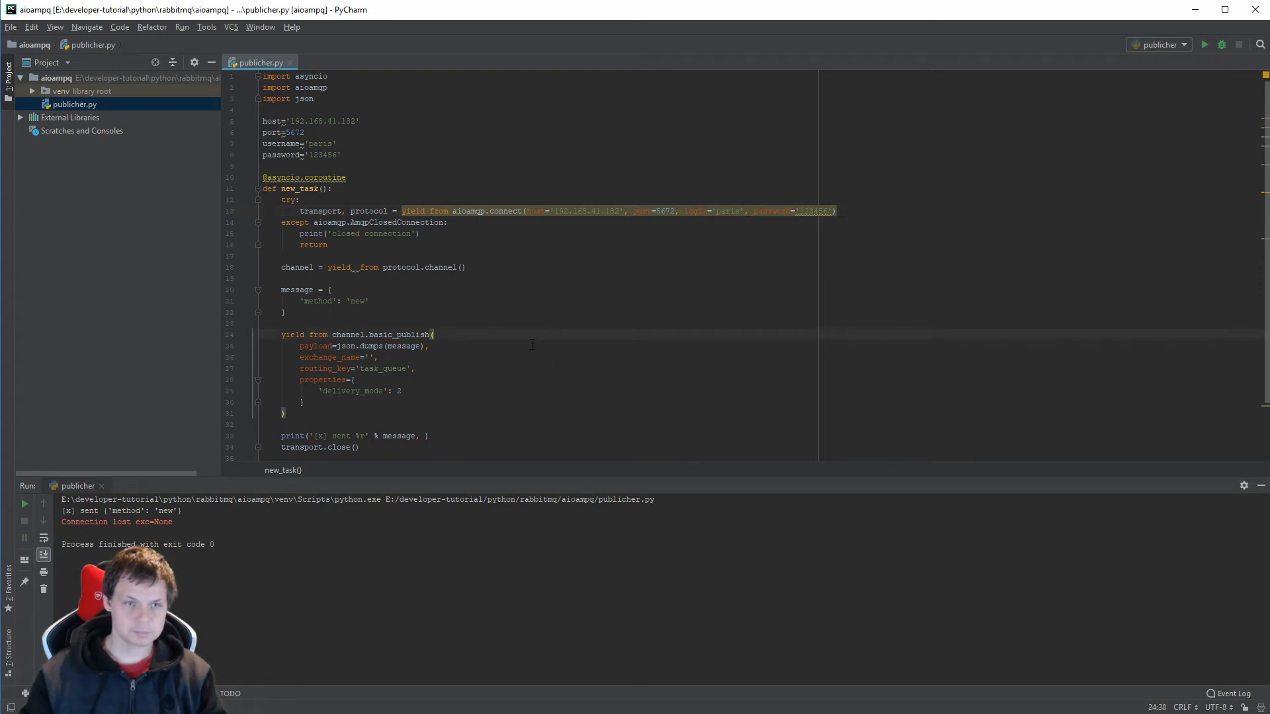
Remove the extra space after yield so line 18 reads channel = yield from protocol.channel().
click(455, 211)
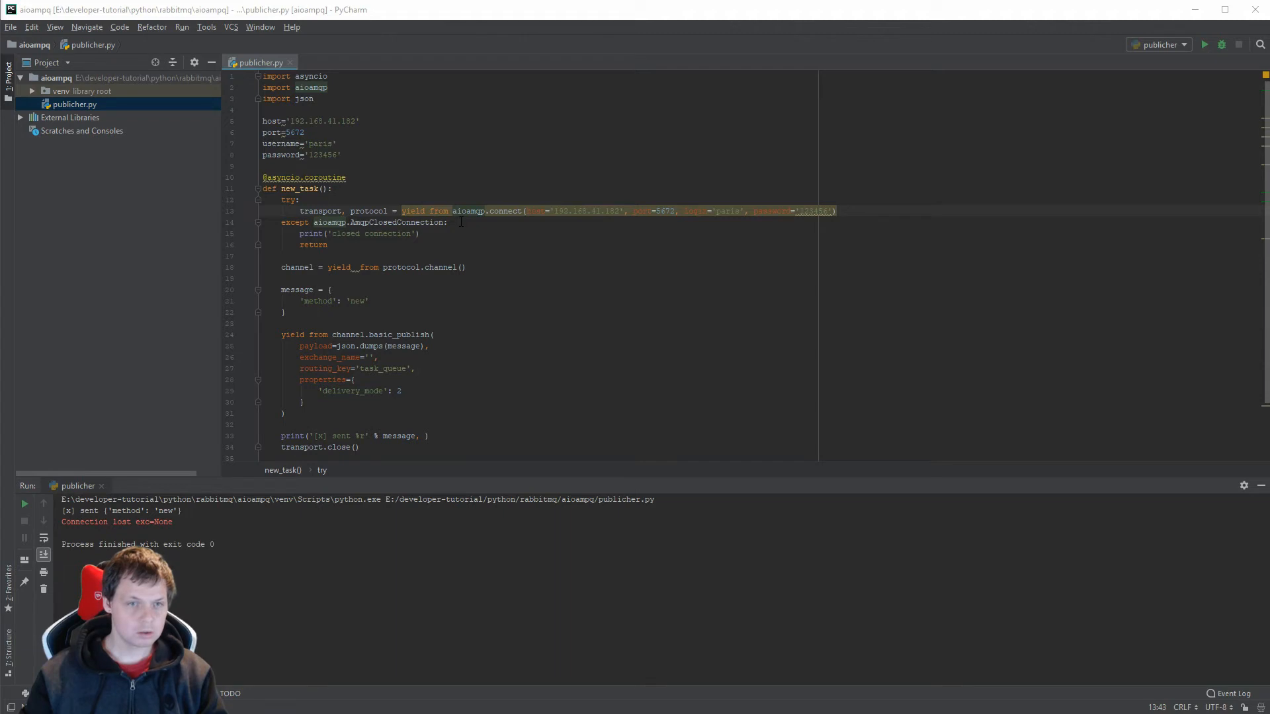
click(352, 267)
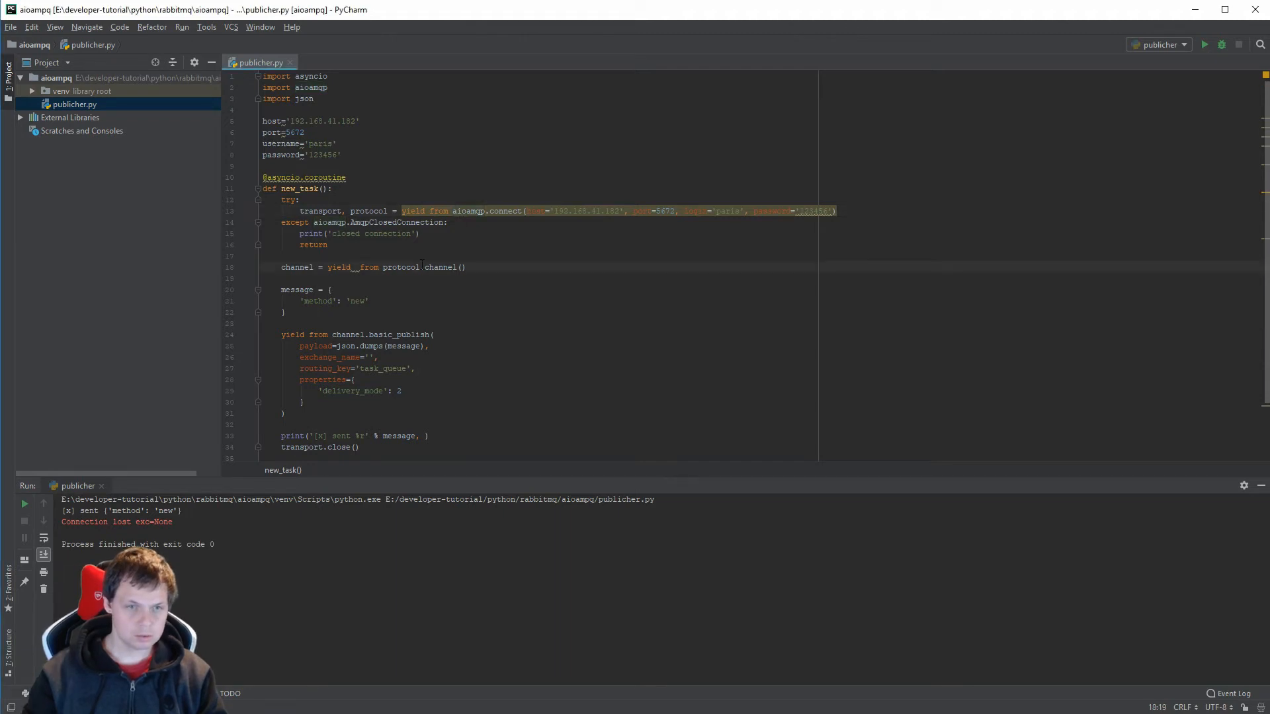
key(Delete)
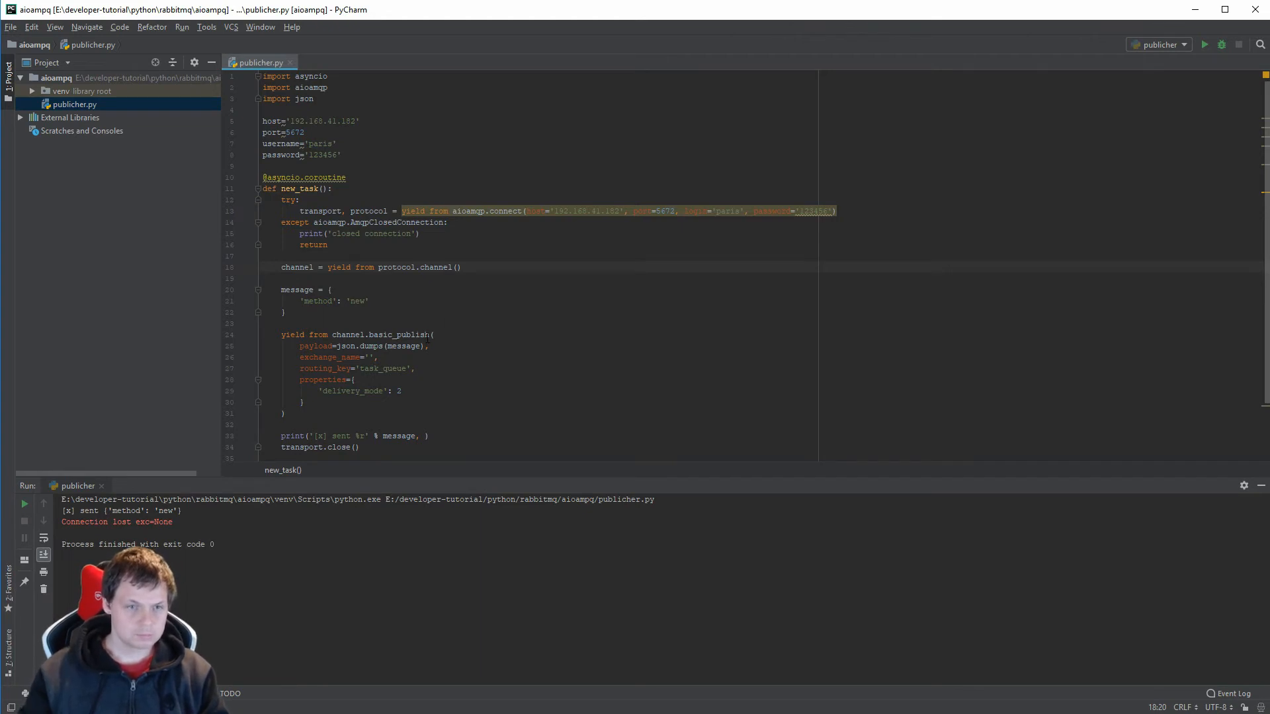
scroll(431, 342, down, 2)
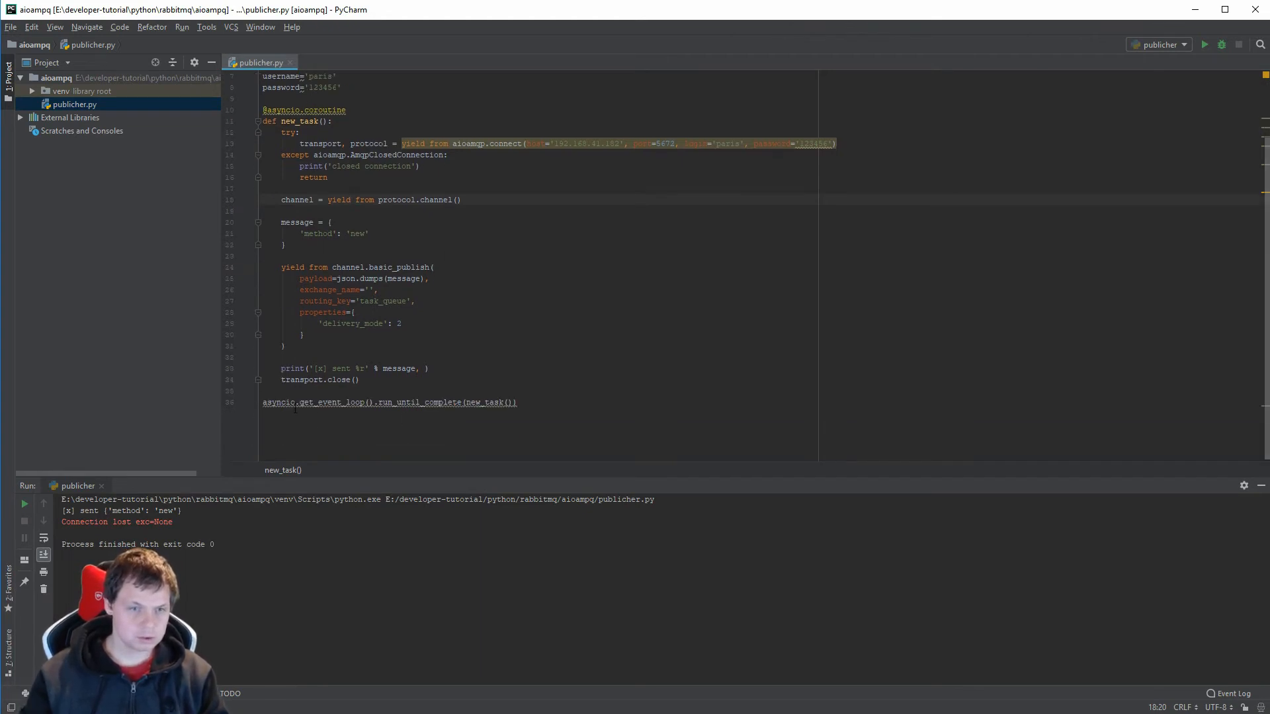
mouse_move(289, 402)
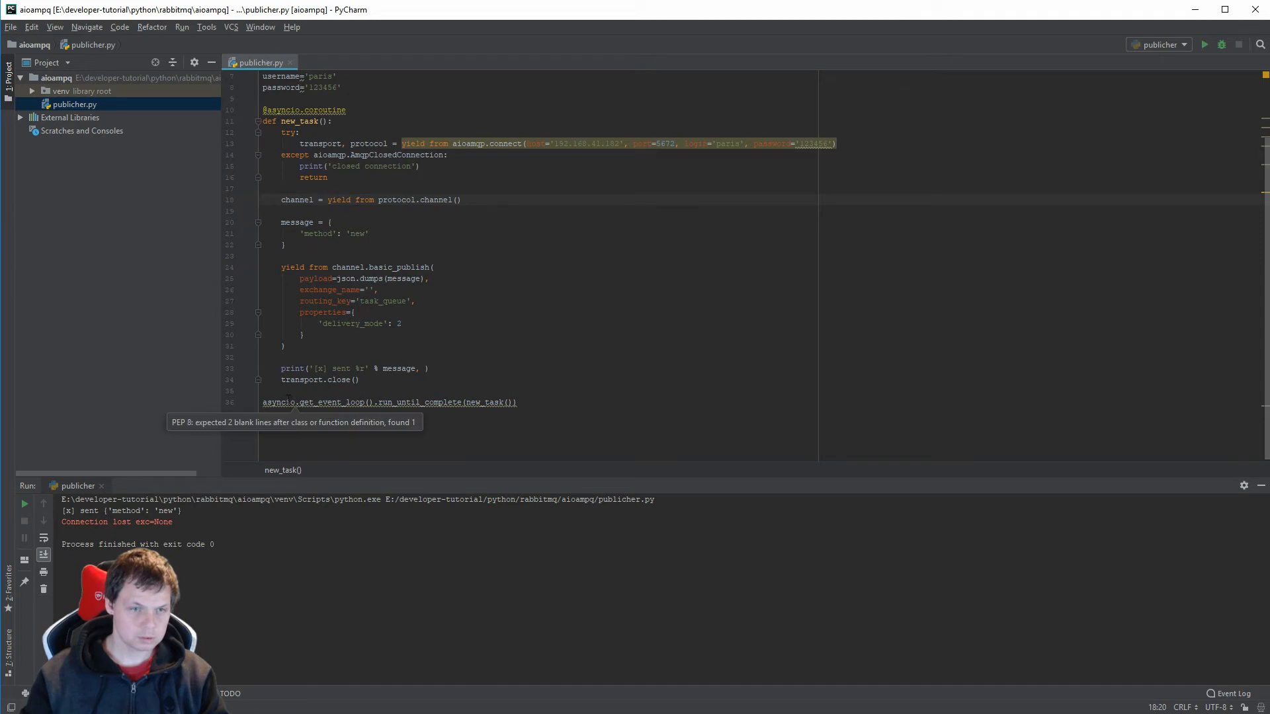
Add yield from protocol.close() after the print line, before transport.close().
click(263, 402)
key(Return)
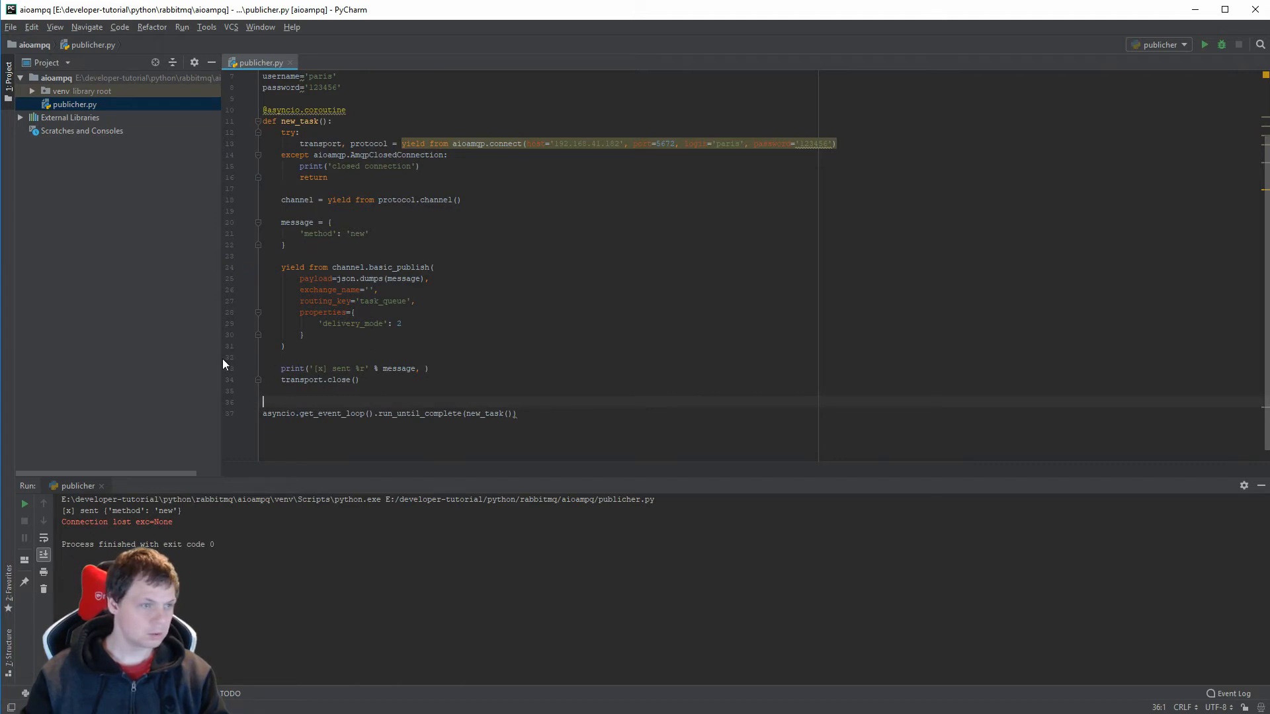
click(429, 368)
key(Return)
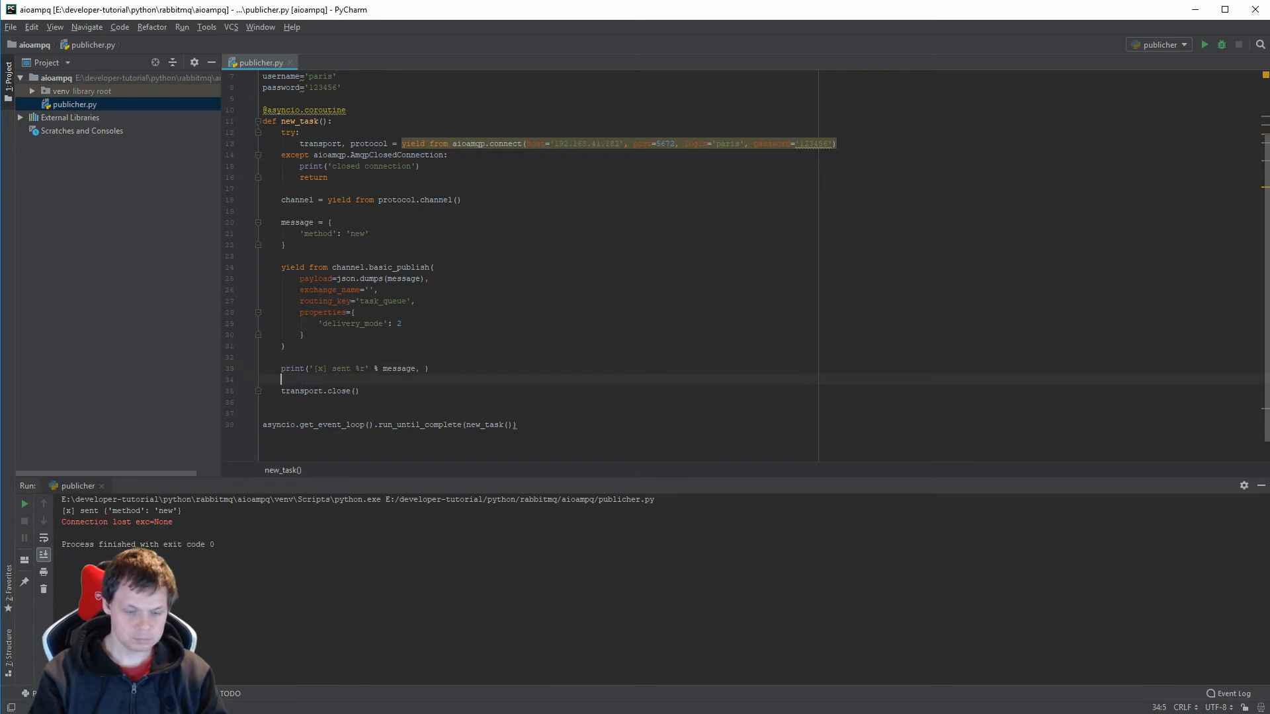
text(yeild)
key(BackSpace)
key(BackSpace)
key(BackSpace)
key(BackSpace)
key(BackSpace)
text(yie)
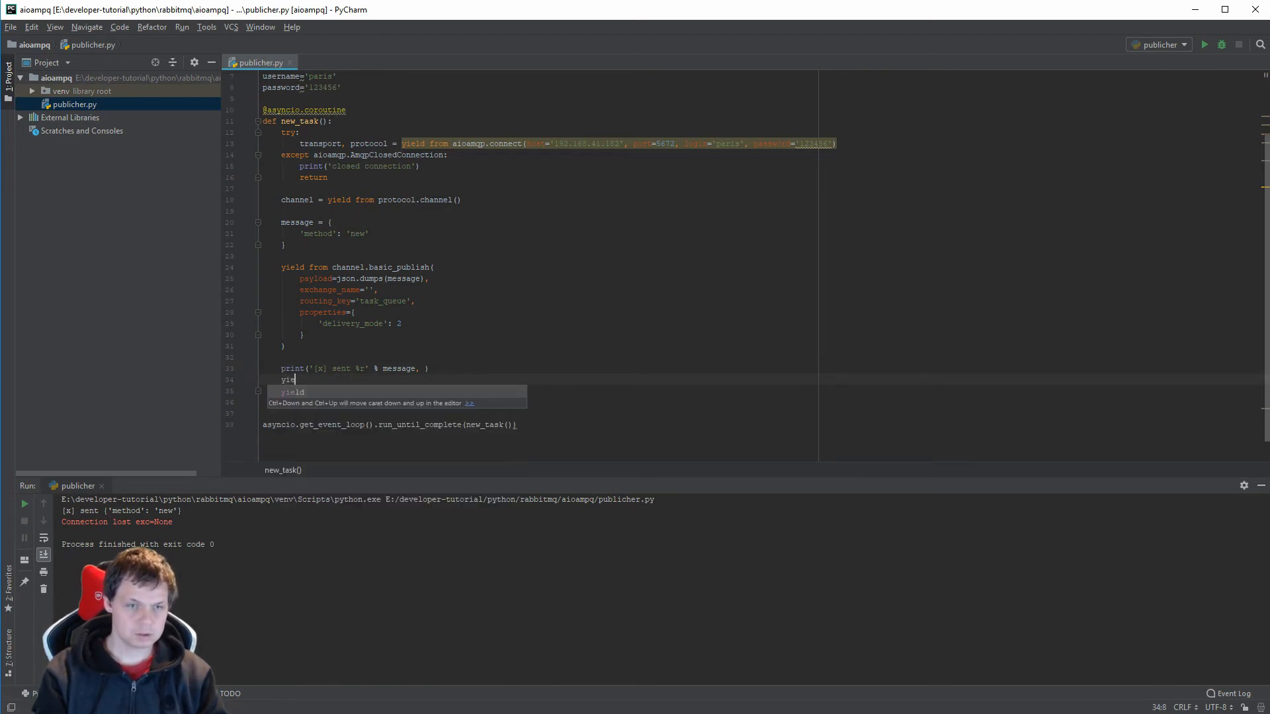
key(Return)
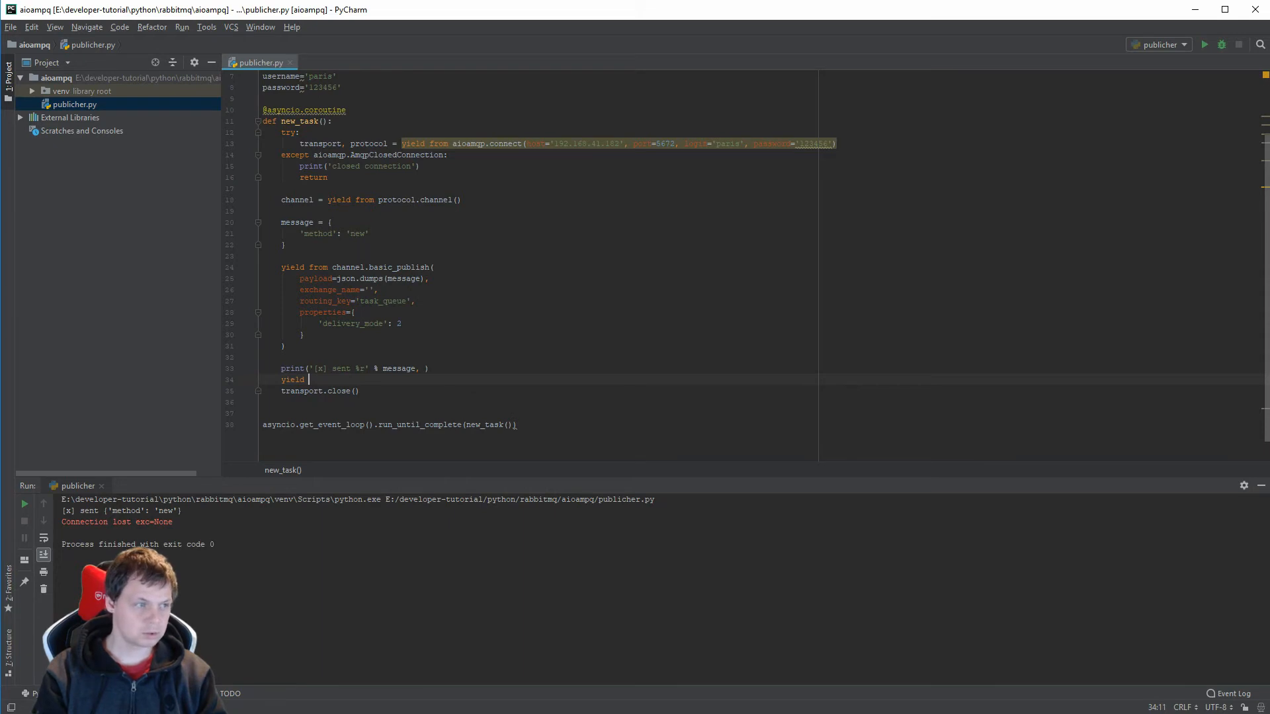
text(from proto)
key(Return)
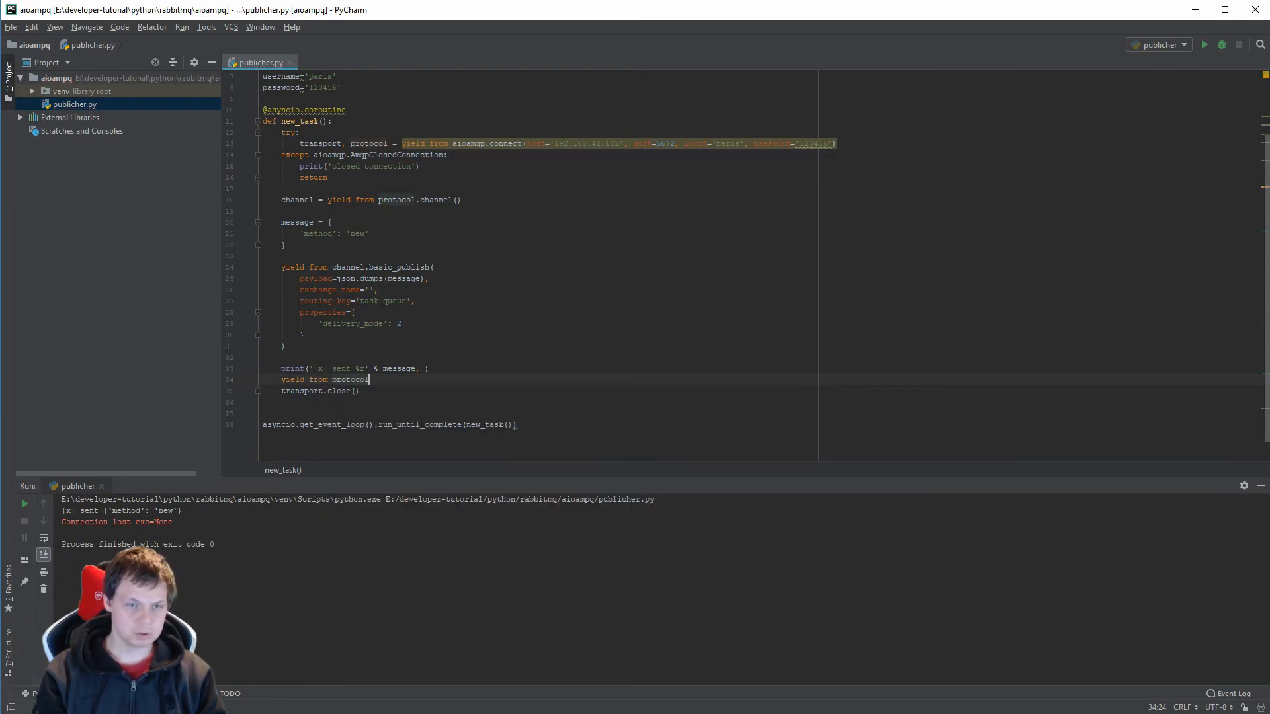
text(.close())
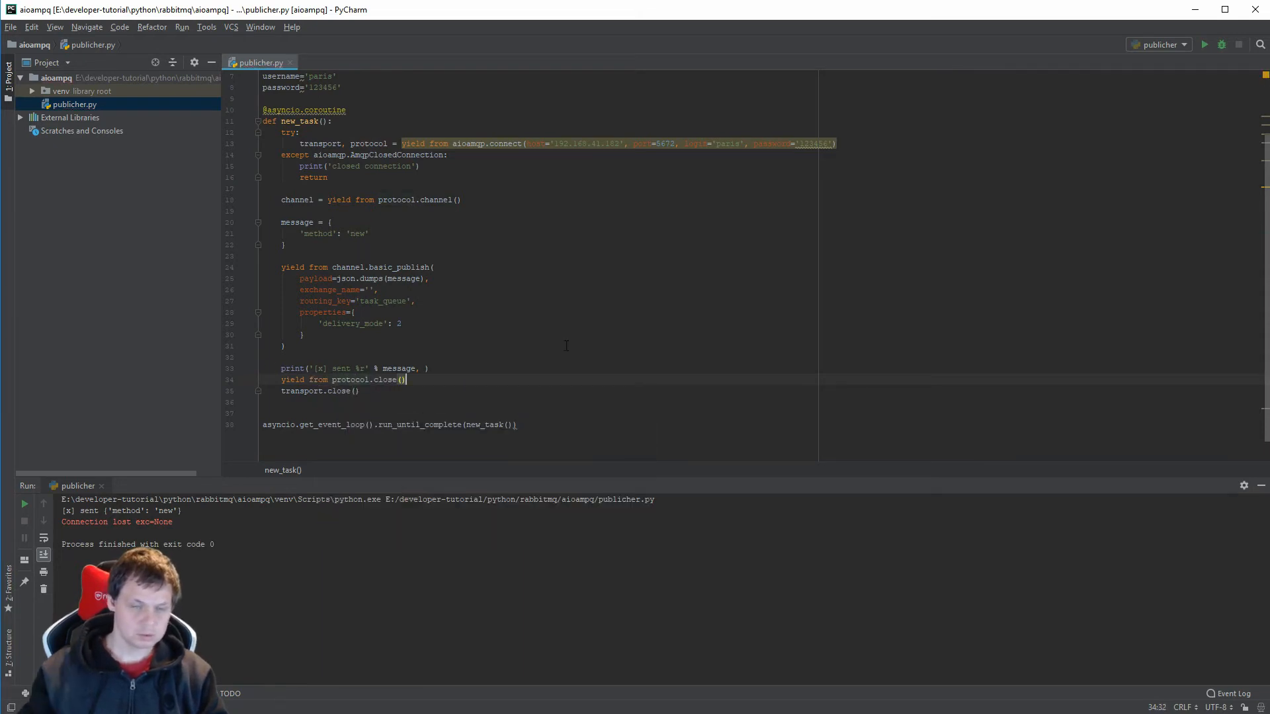
Rerun publisher.py and place the caret after the message dictionary.
click(1203, 45)
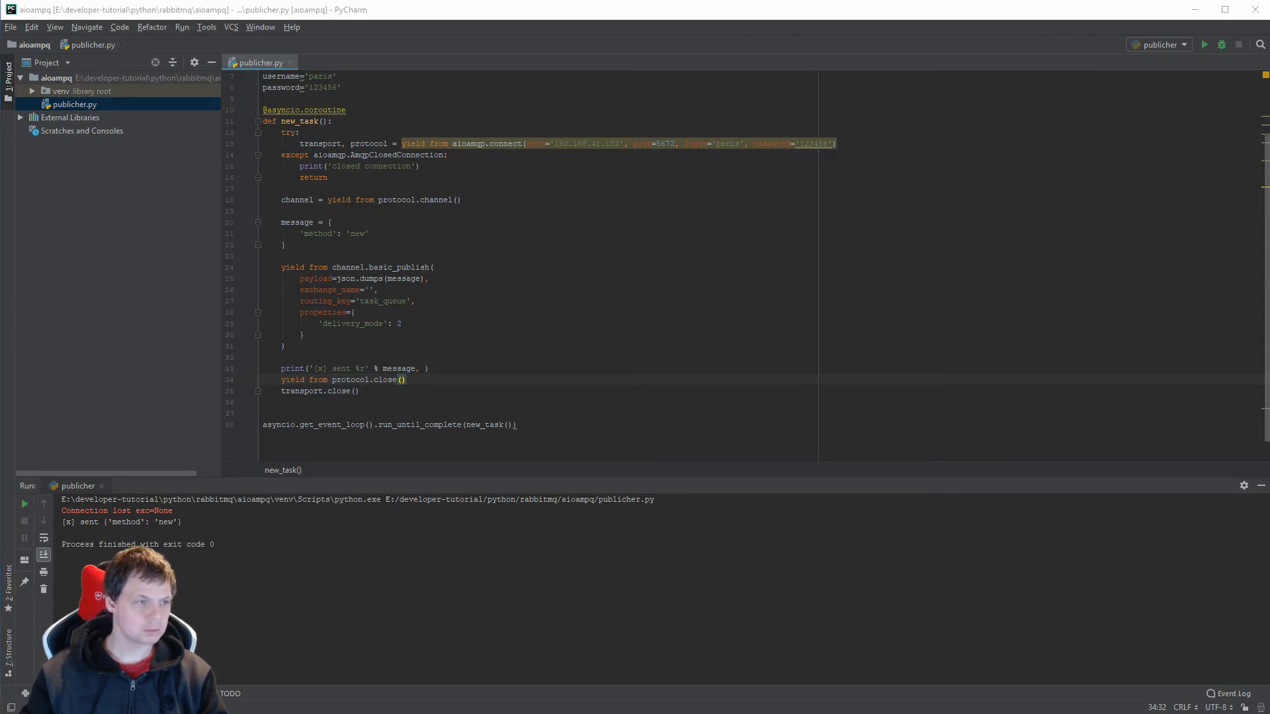
click(331, 223)
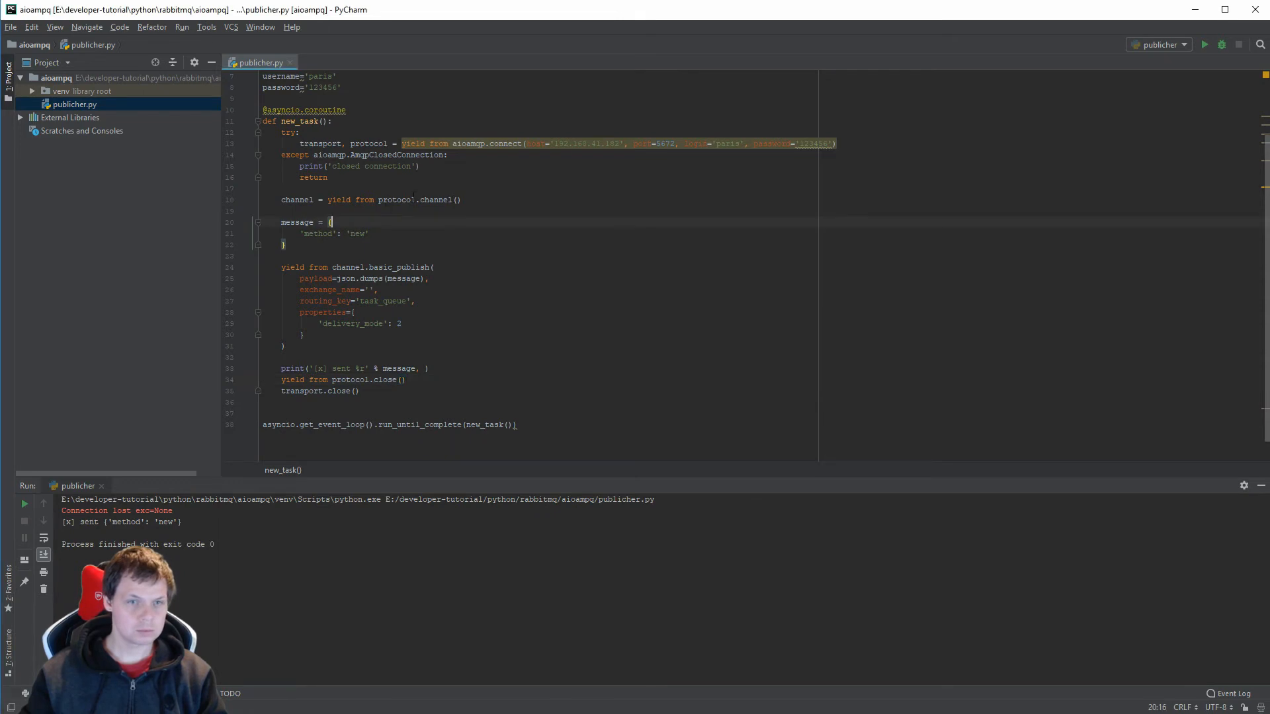
click(411, 199)
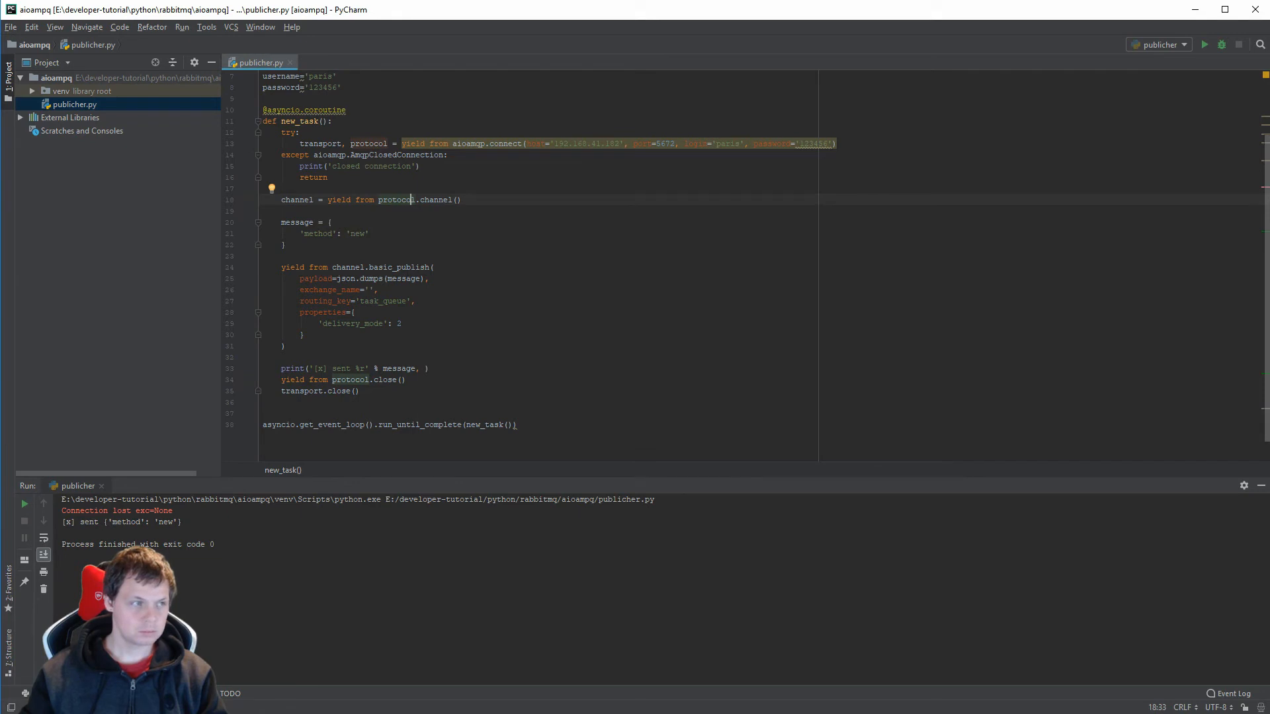
click(476, 256)
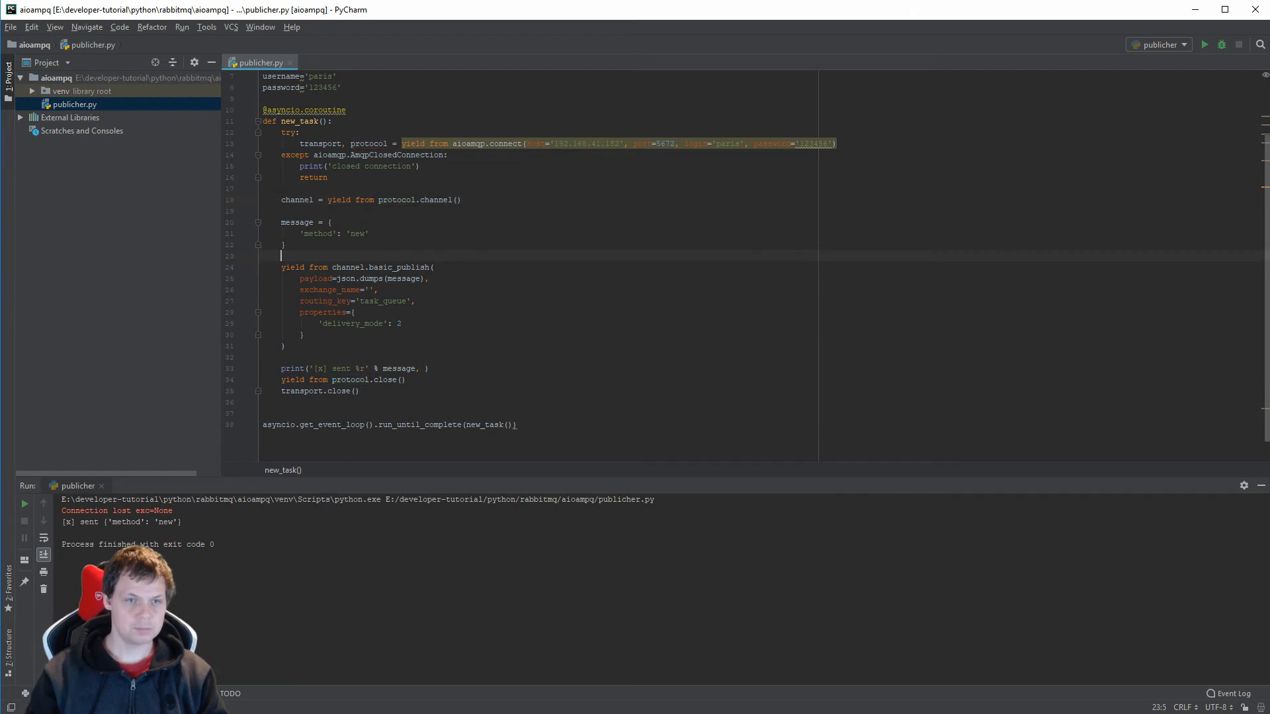
Declare yield from channel.queue('task_queue', durable=True) before publishing and rerun publisher.py.
key(Return)
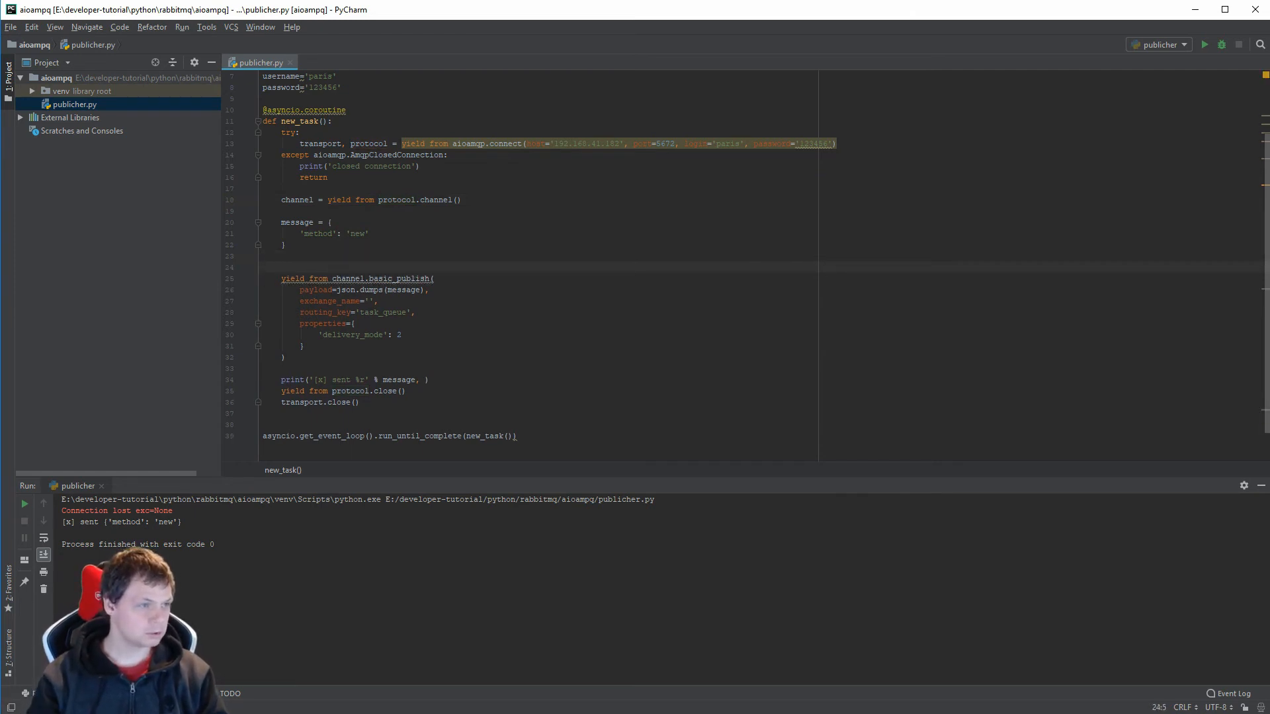
text(y)
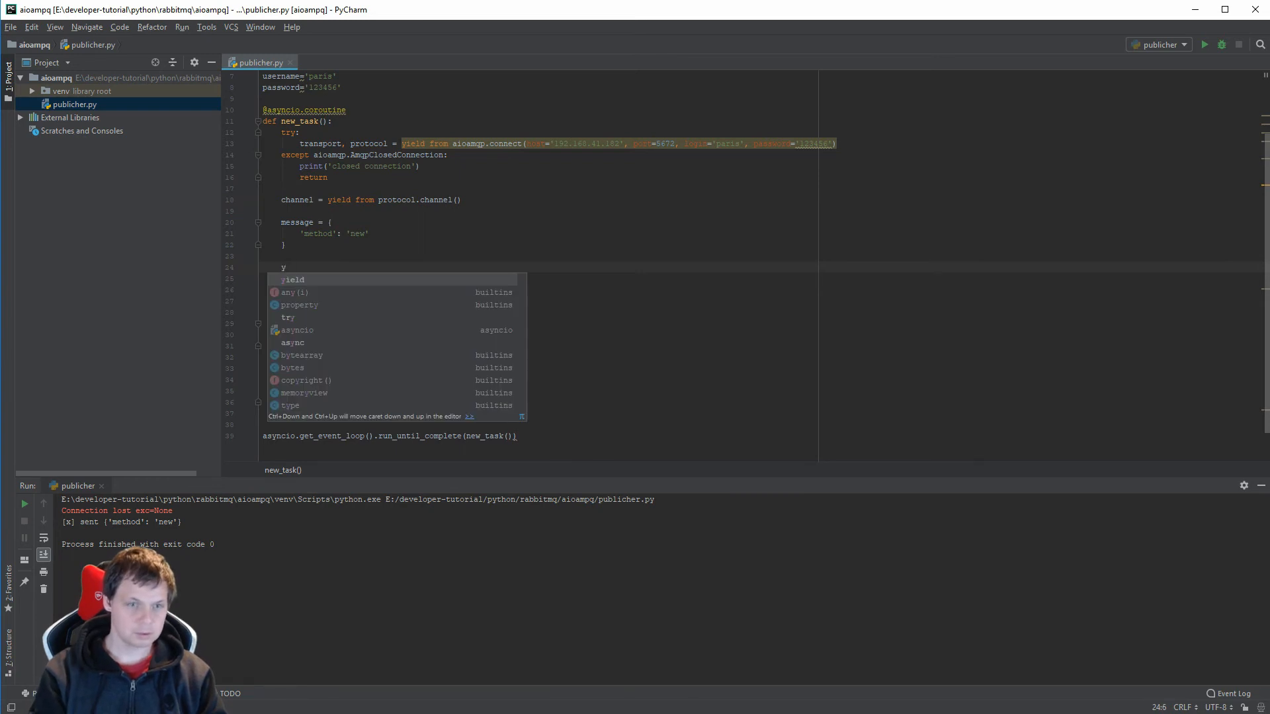
key(Return)
text(from channel.queue)
key(BackSpace)
key(BackSpace)
key(BackSpace)
key(BackSpace)
text(ueue('task_queue', durable=True)
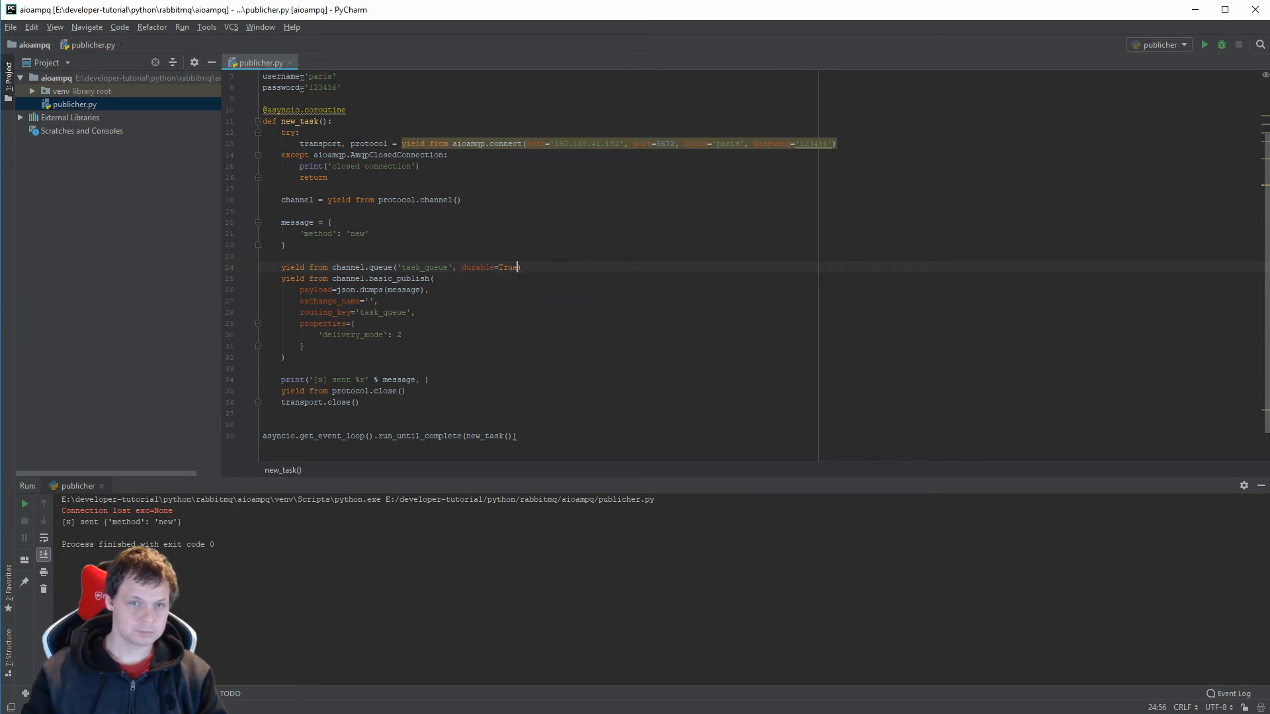
click(1203, 45)
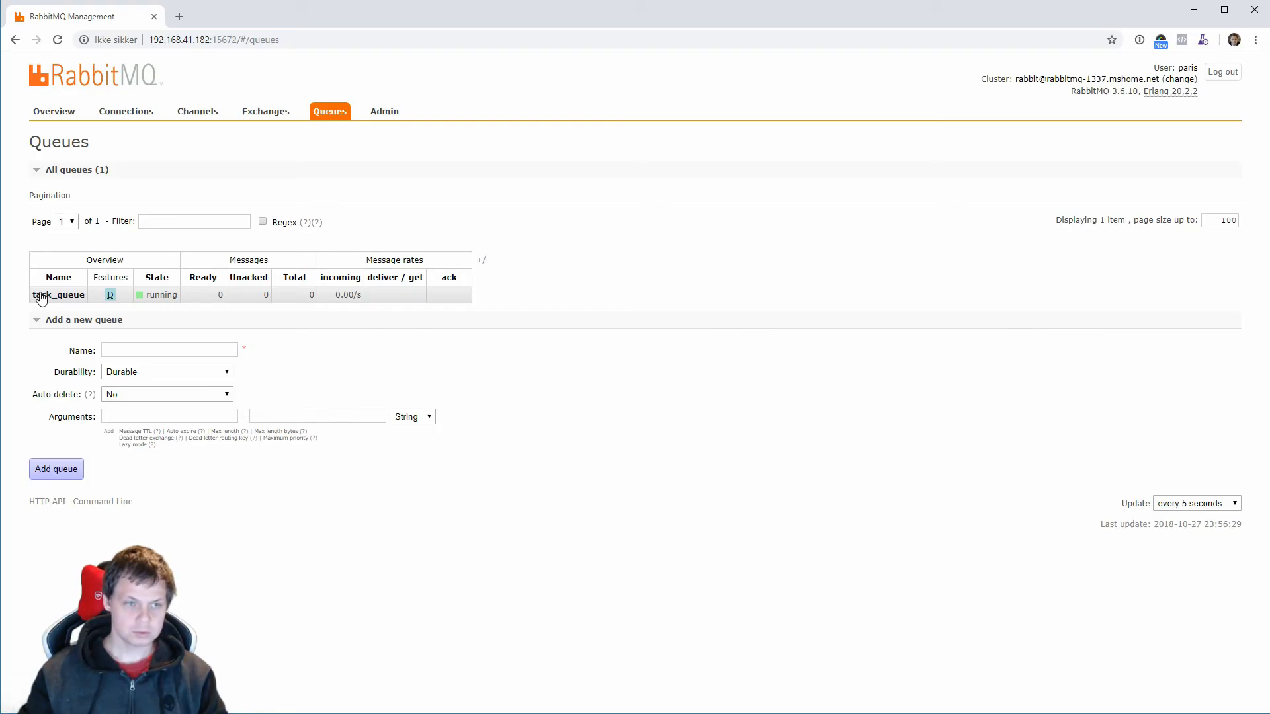
View task_queue details in RabbitMQ, then run publisher.py four more times to send messages.
click(40, 295)
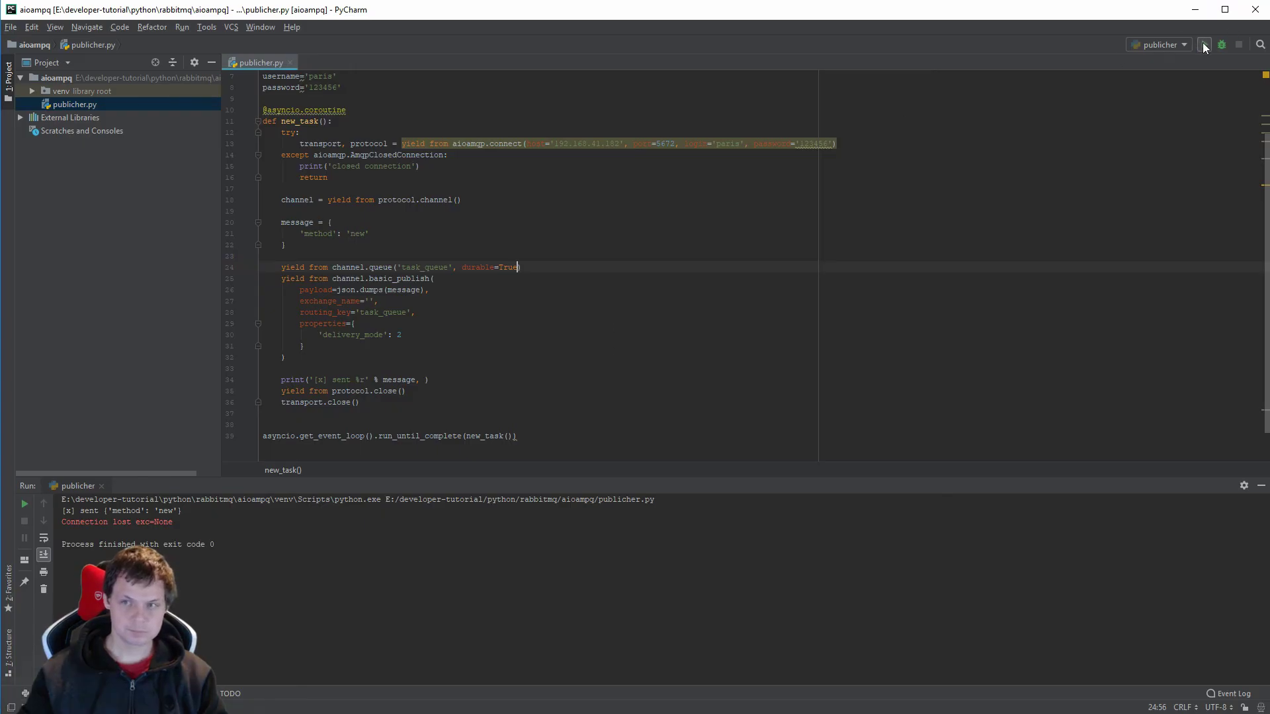
click(1203, 45)
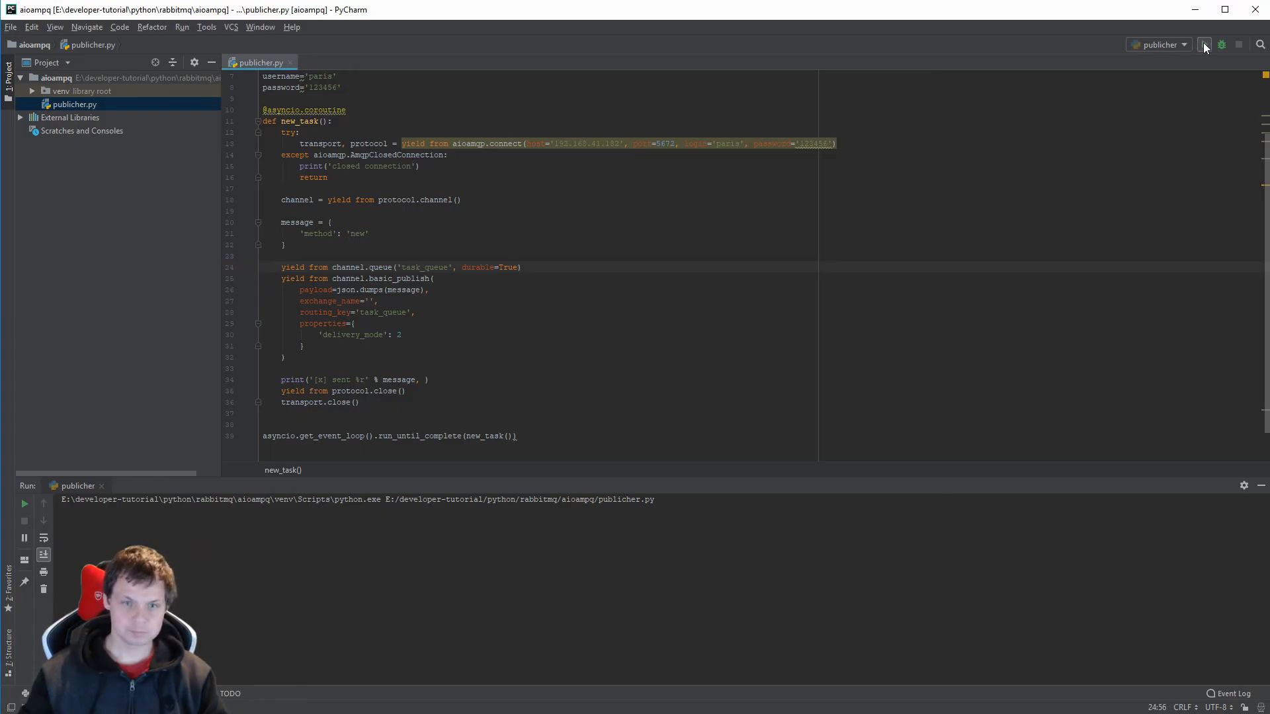
click(1203, 45)
click(1203, 44)
click(1204, 45)
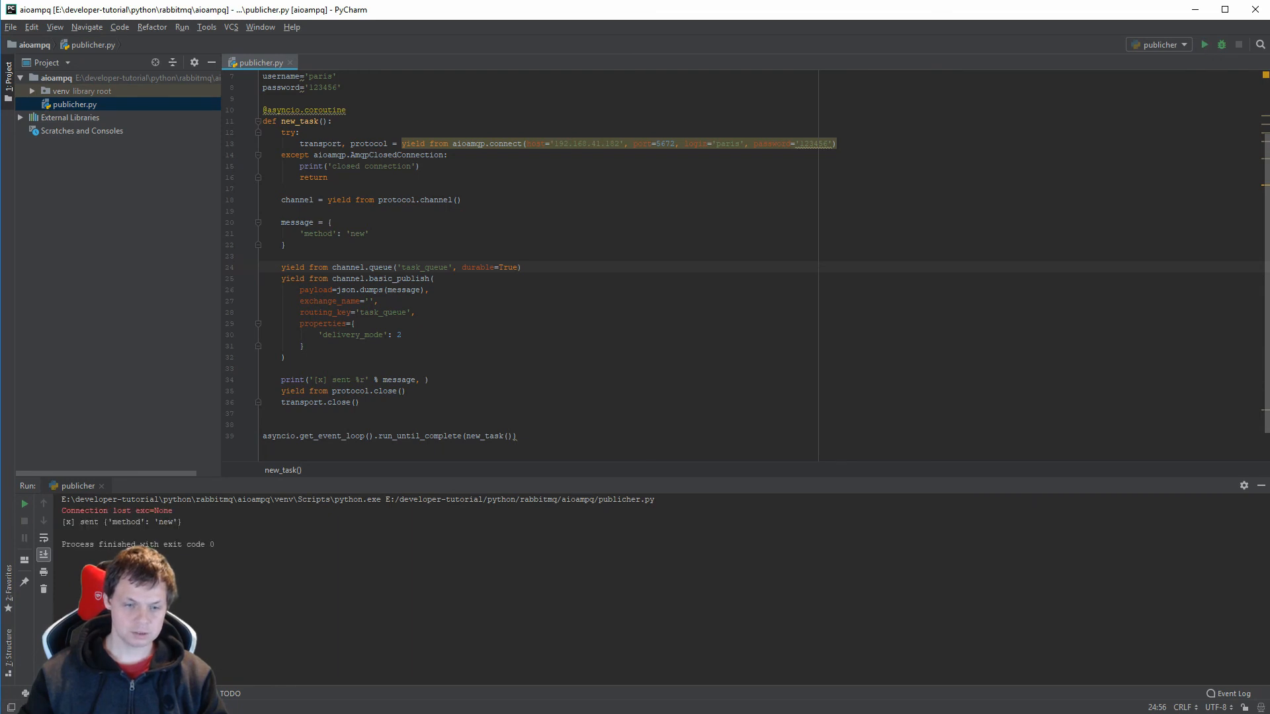
Reload the task_queue page in Chrome so it shows 5 ready, persistent messages totalling 85B.
key(alt+Tab)
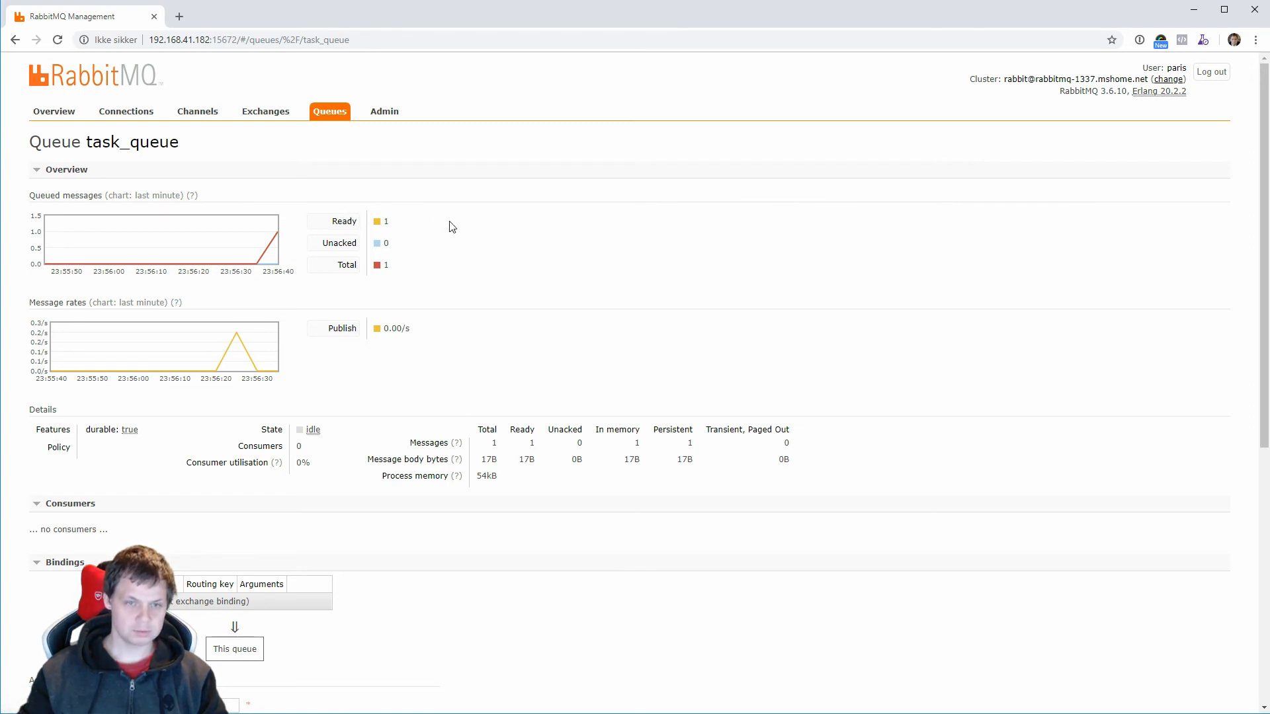
key(F5)
drag(369, 211, 519, 312)
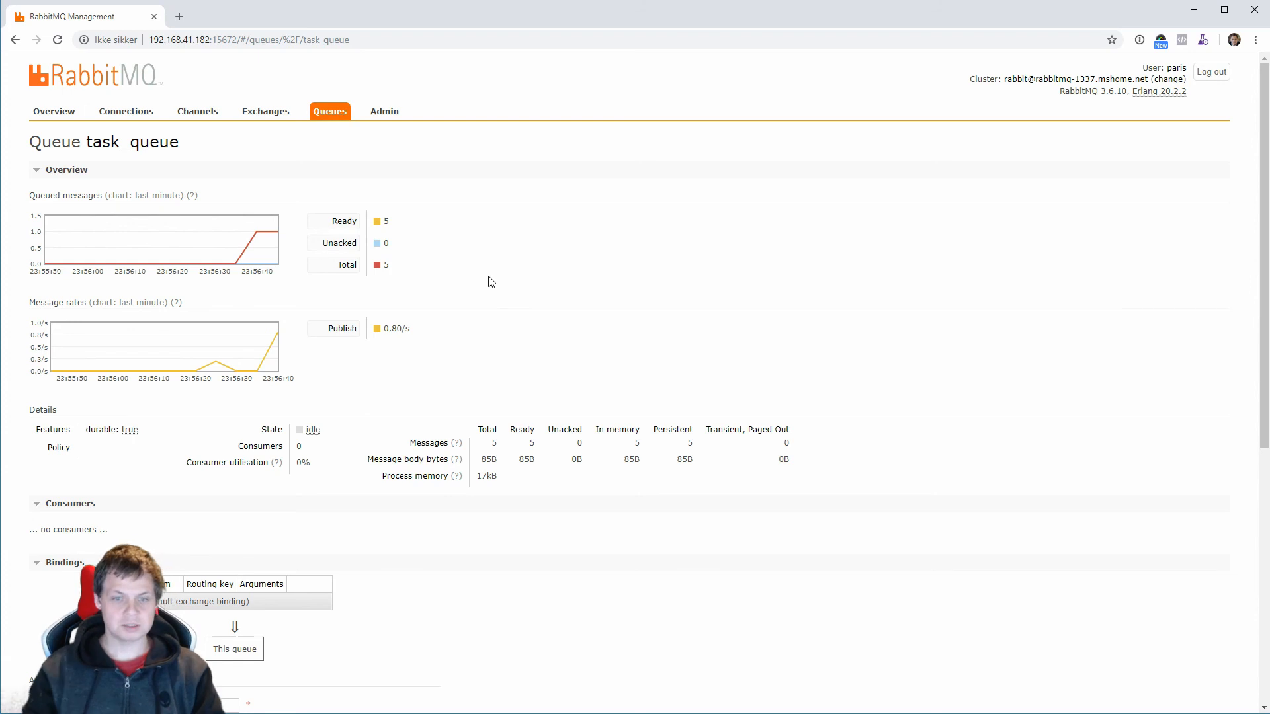